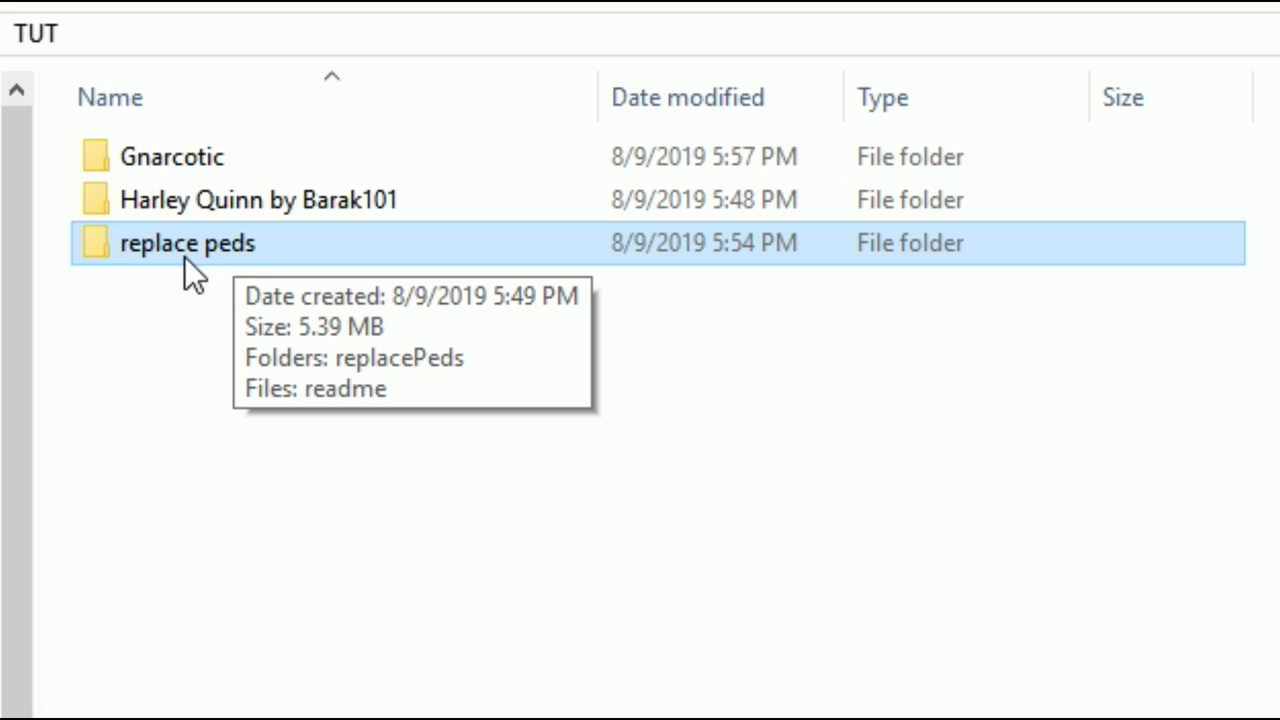
Step: Inspect the replace peds folder and its replacePeds subfolder, and point out the Gnarcotic and Harley Quinn by Barak101 folders in TUT
double_click(284, 262)
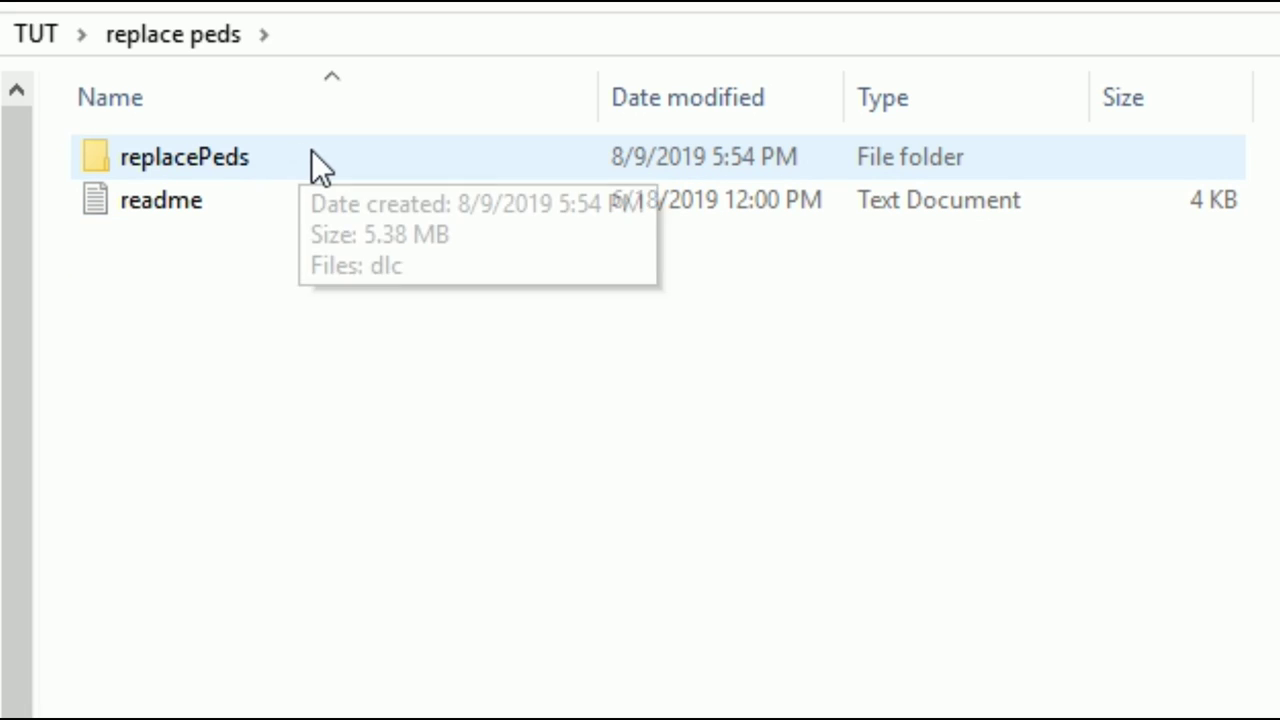
double_click(310, 150)
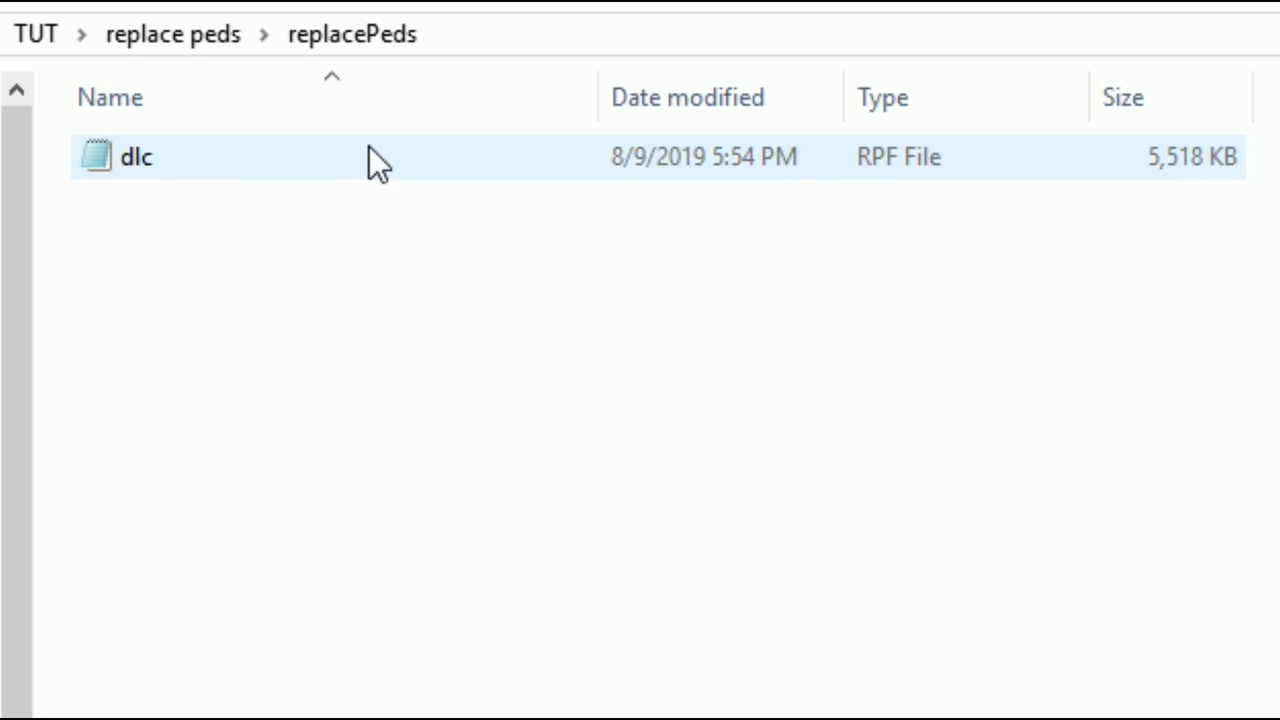
key("alt+Left")
key("alt+Left")
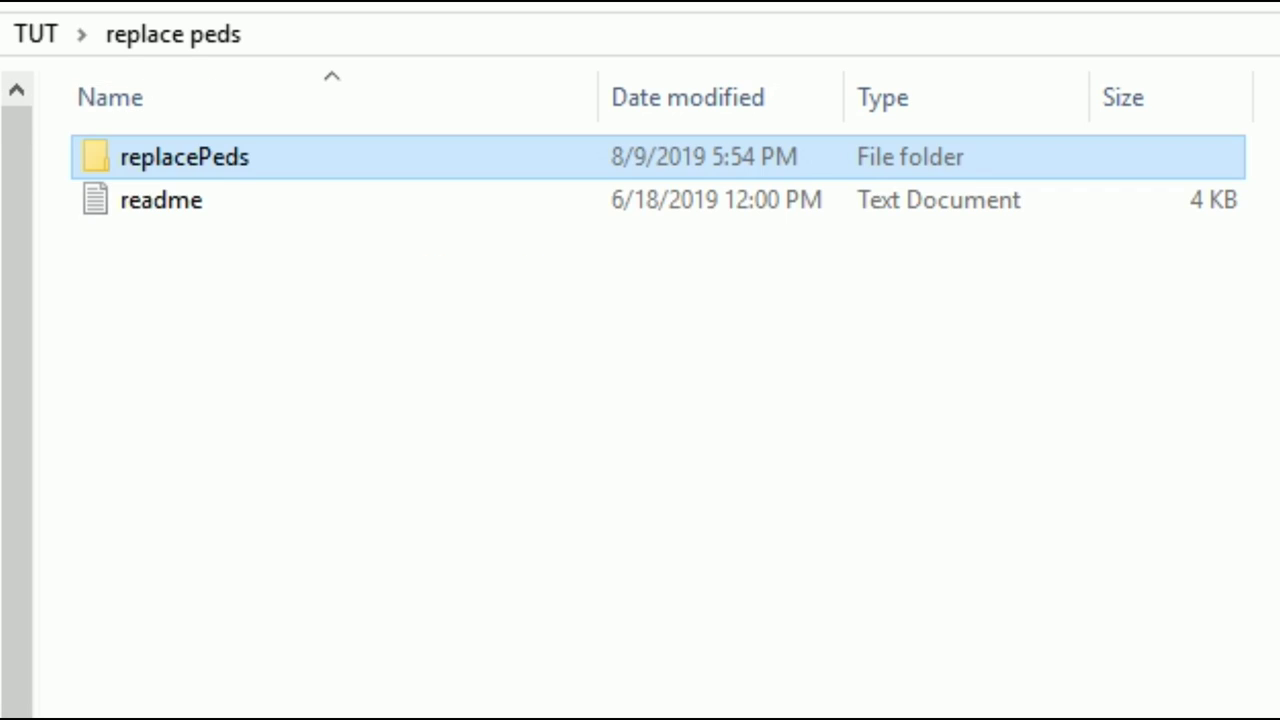
left_click(217, 155)
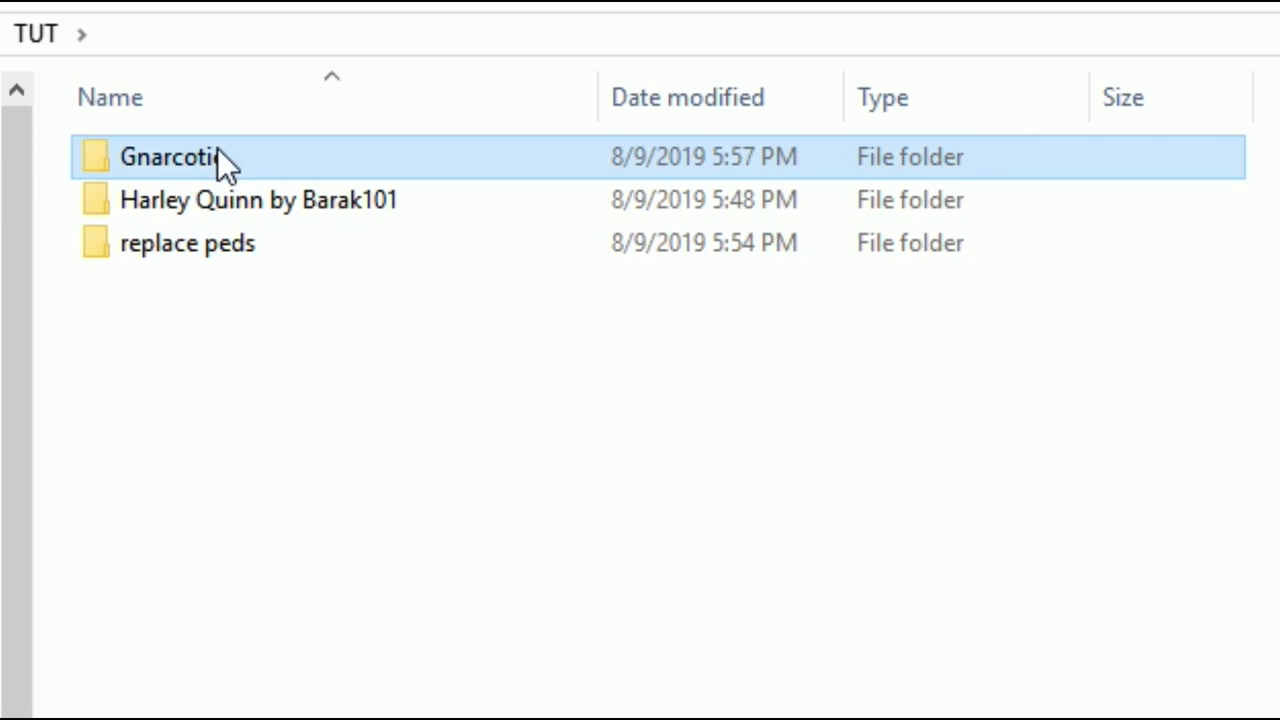
left_click(389, 195, "ctrl")
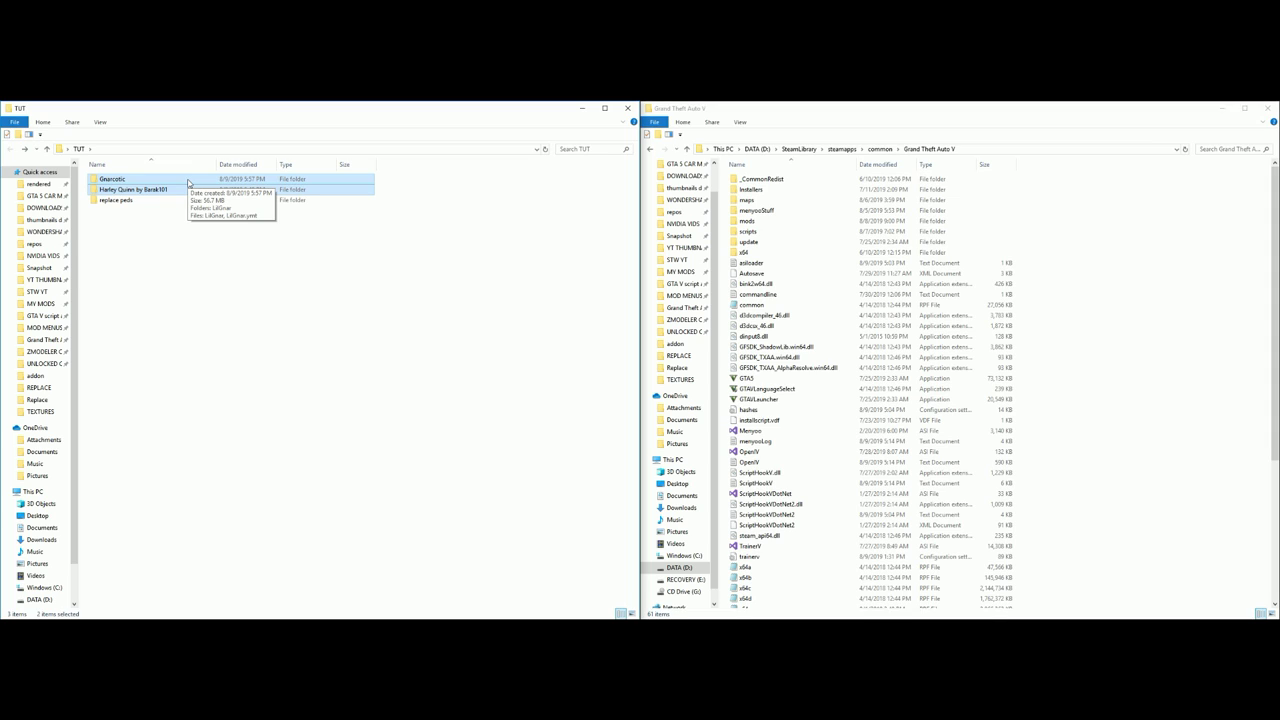
left_click(180, 224)
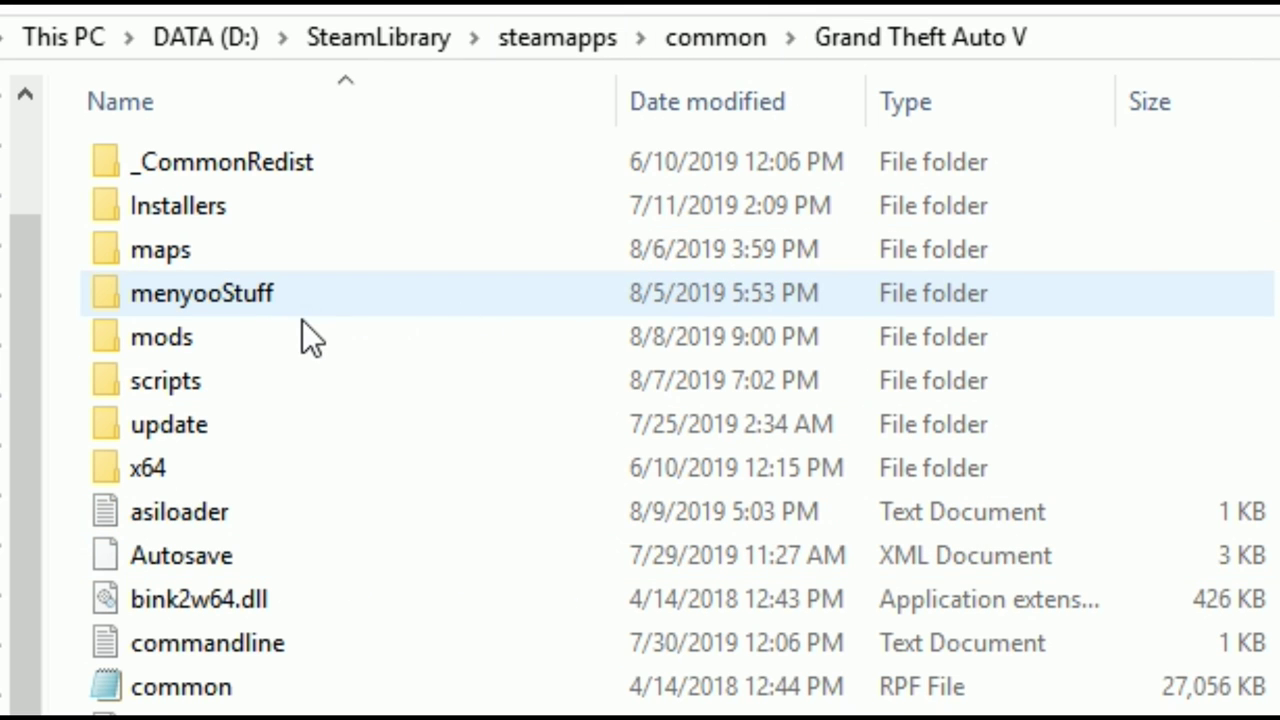
Step: Open the mods/update/x64/dlcpacks folder inside the Grand Theft Auto V directory
left_click(437, 337)
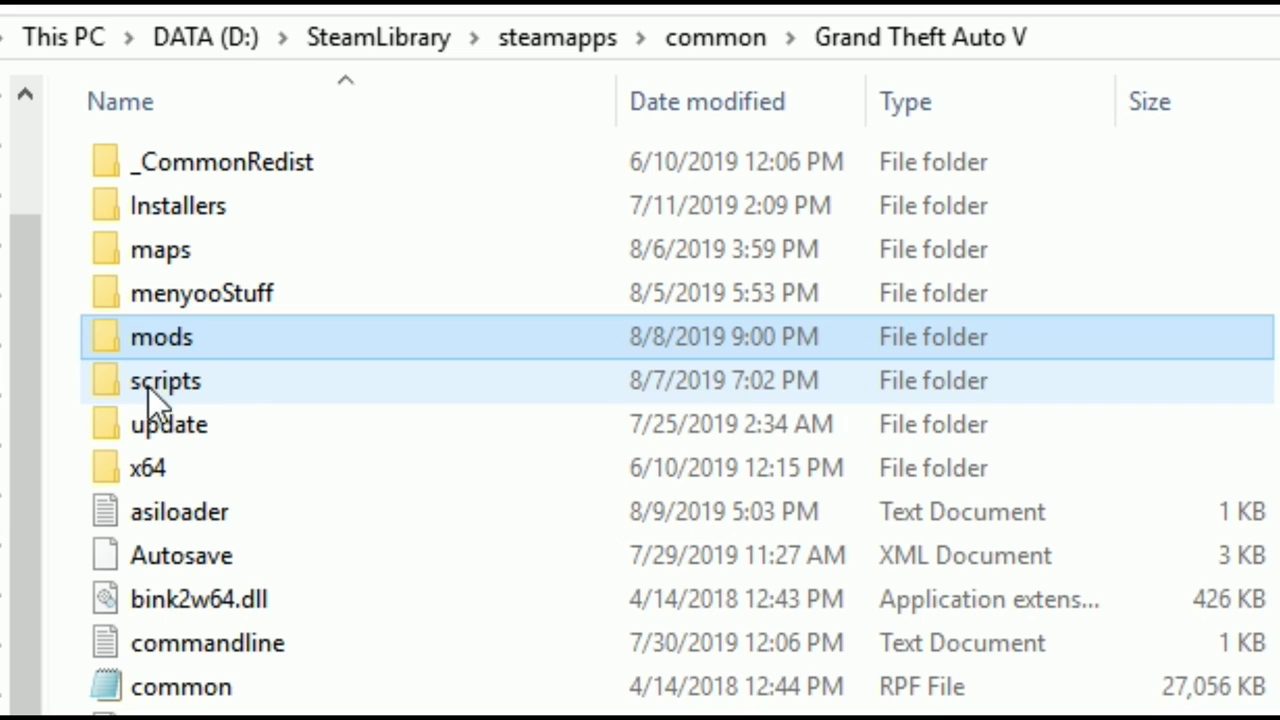
left_click(210, 421)
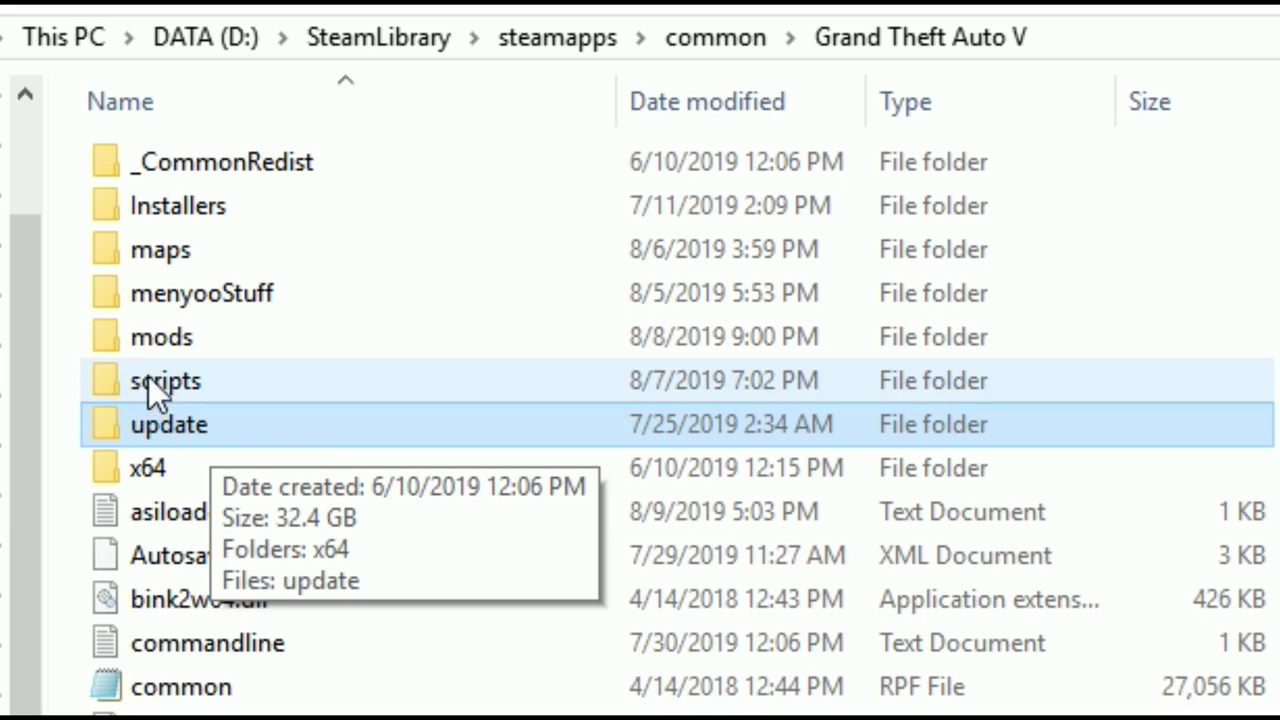
left_click(217, 341)
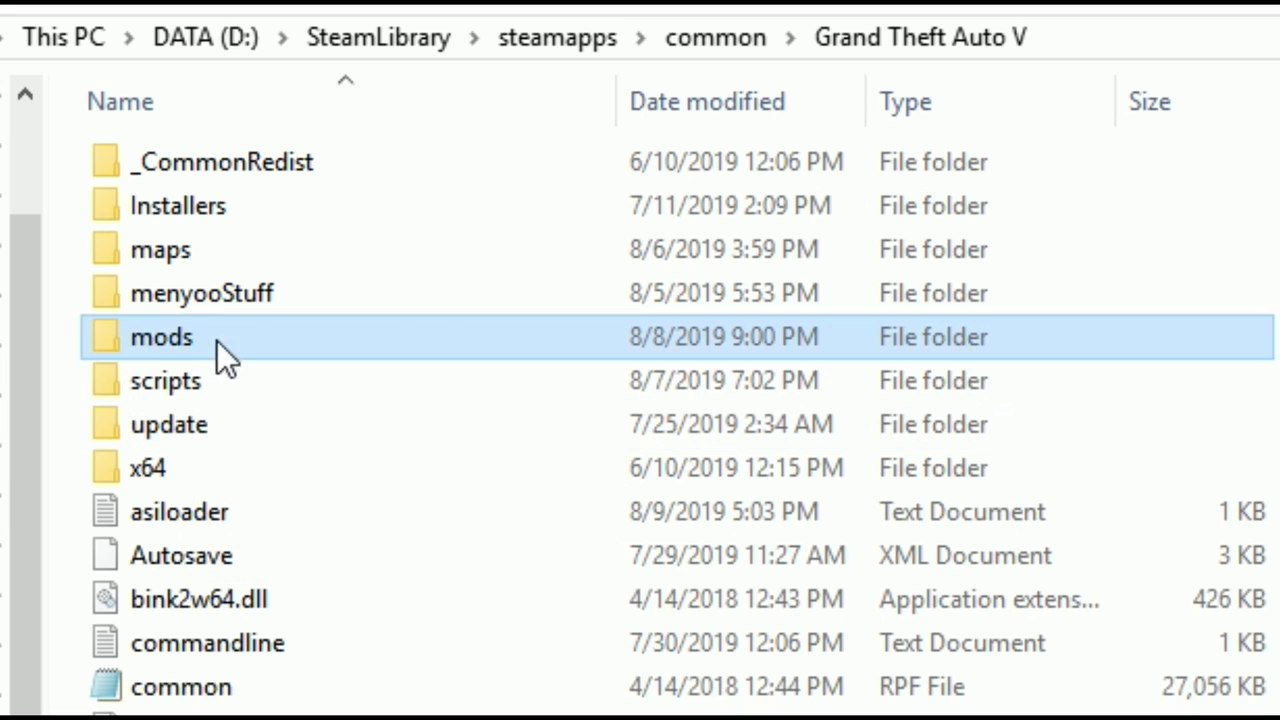
double_click(319, 343)
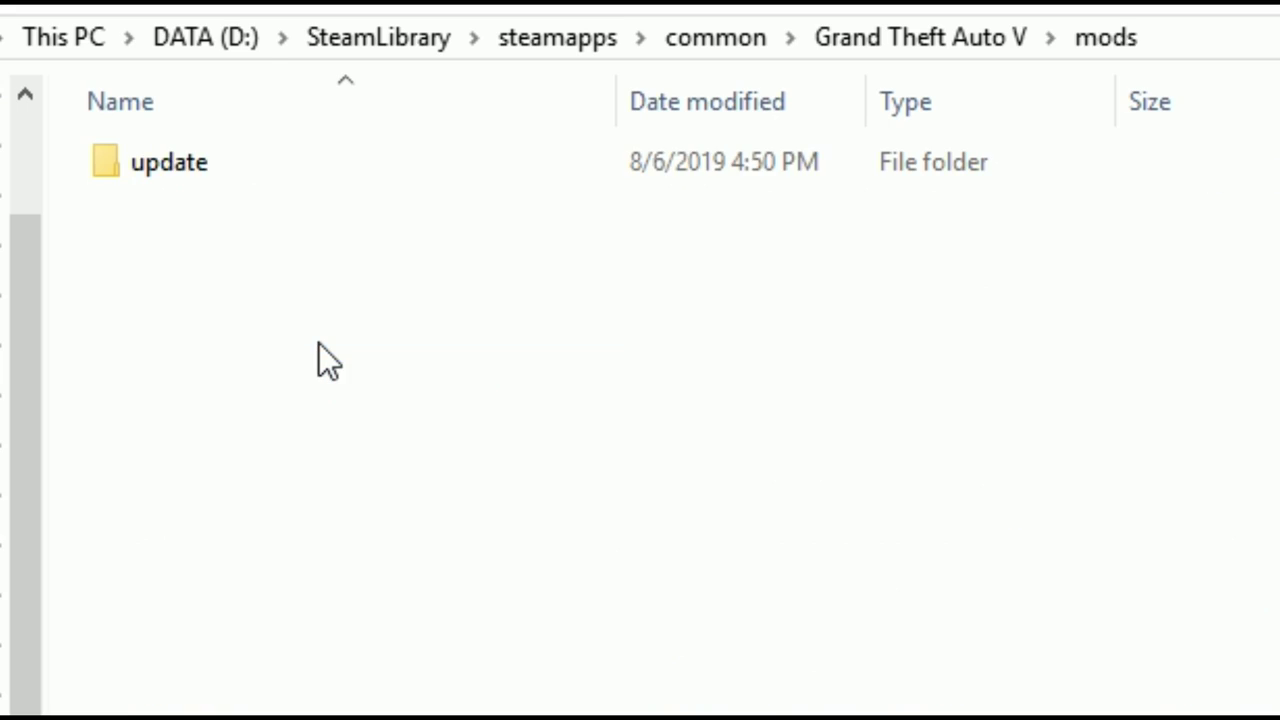
double_click(252, 161)
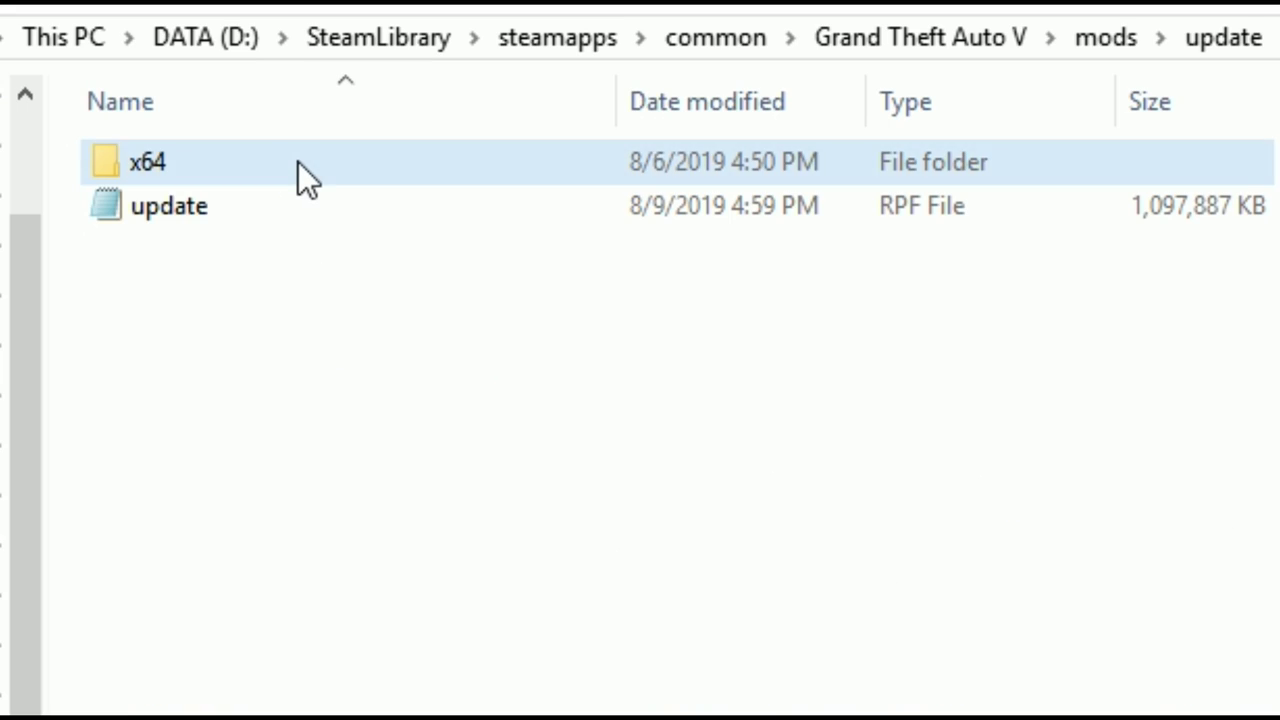
double_click(298, 162)
double_click(294, 164)
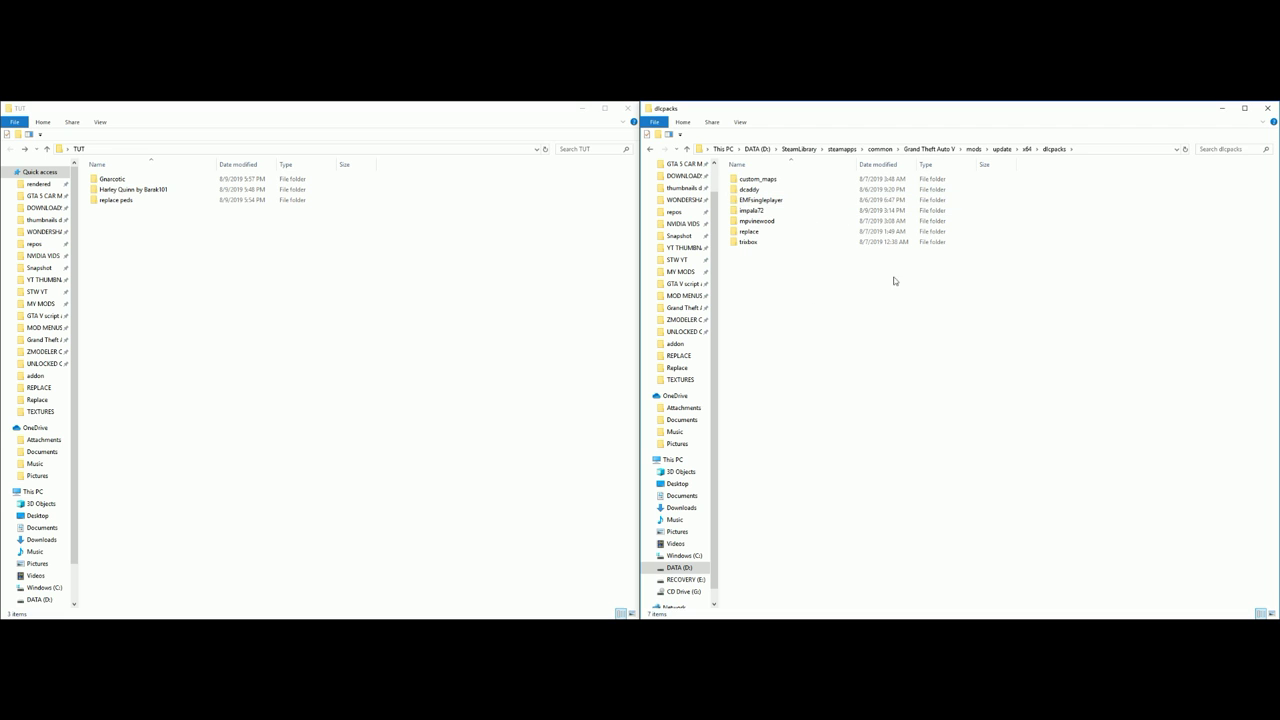
Step: Copy the replacePeds folder from TUT's replace peds folder into the dlcpacks folder
left_click(132, 201)
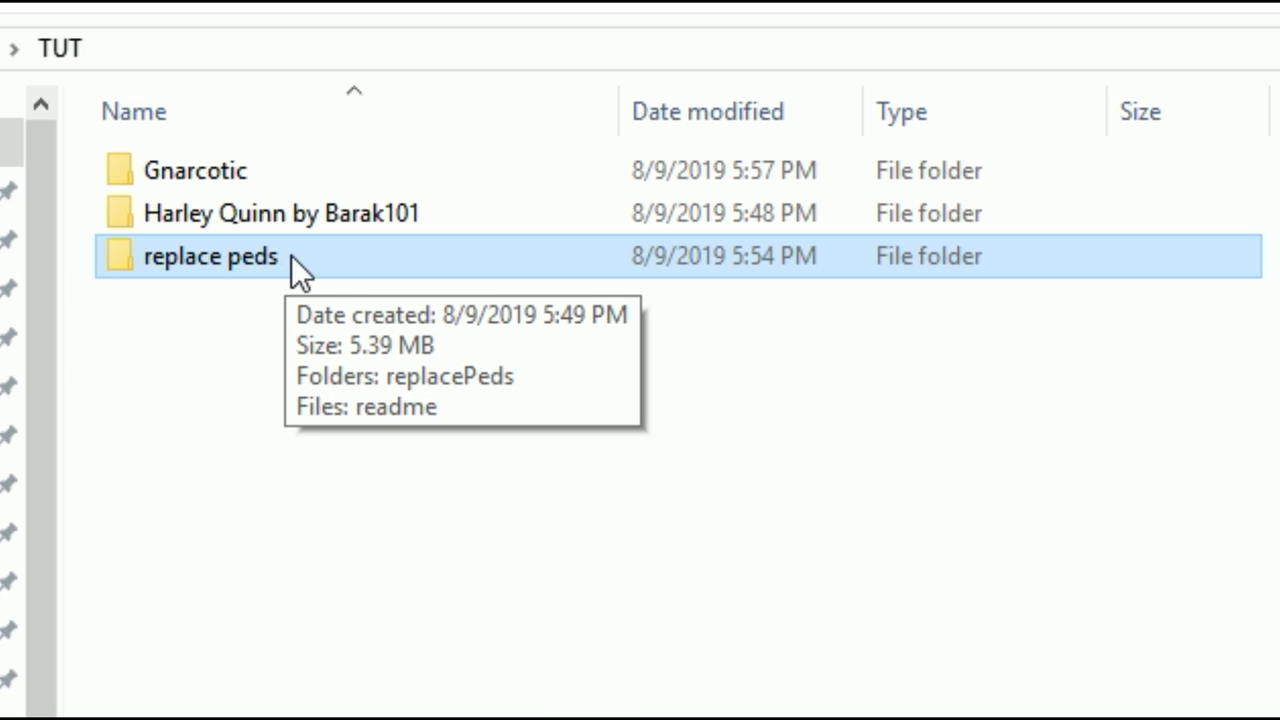
double_click(291, 255)
left_click(311, 172)
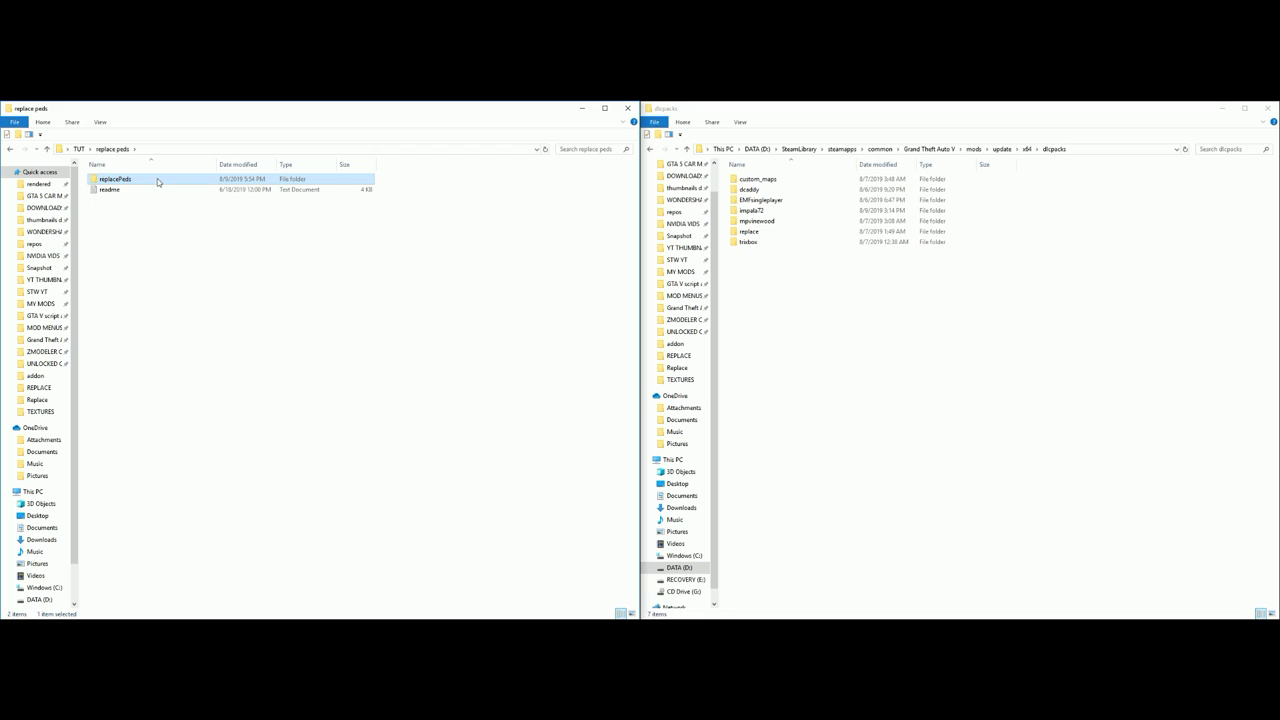
left_click_drag(157, 180, 930, 351)
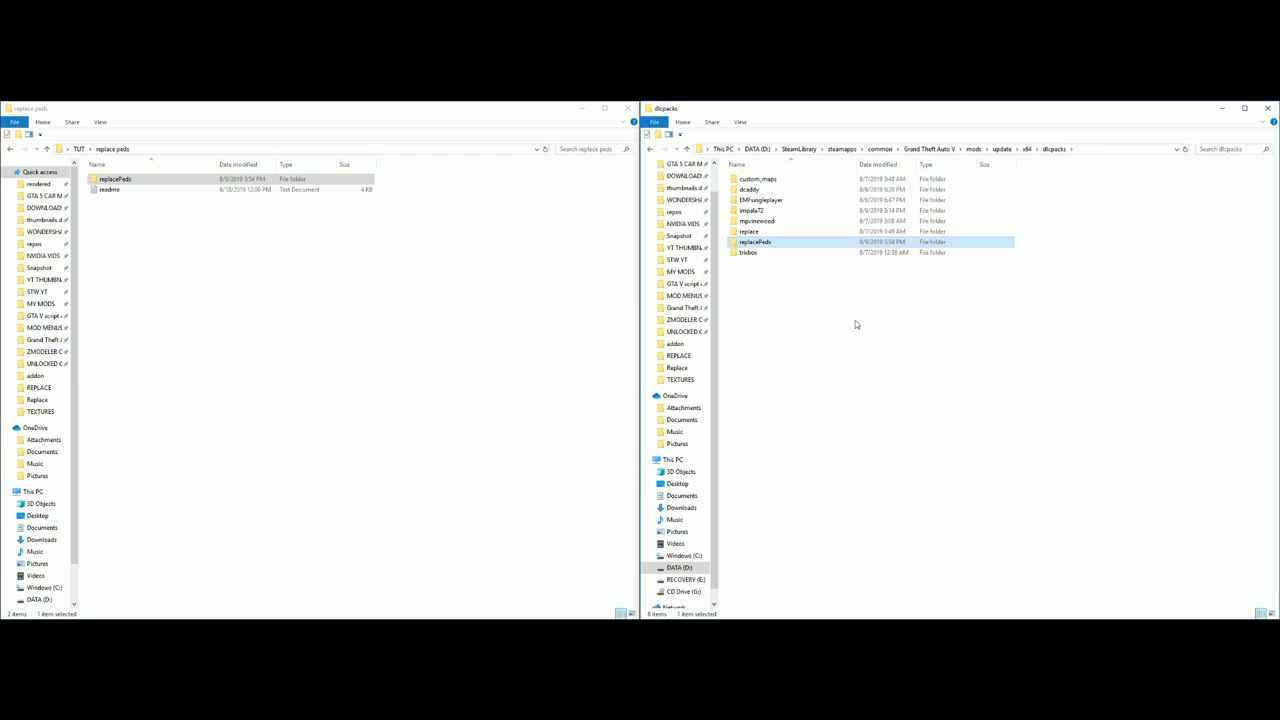
Step: Switch to OpenIV and open update.rpf's common/data folder in its mods folder version
left_click(930, 149)
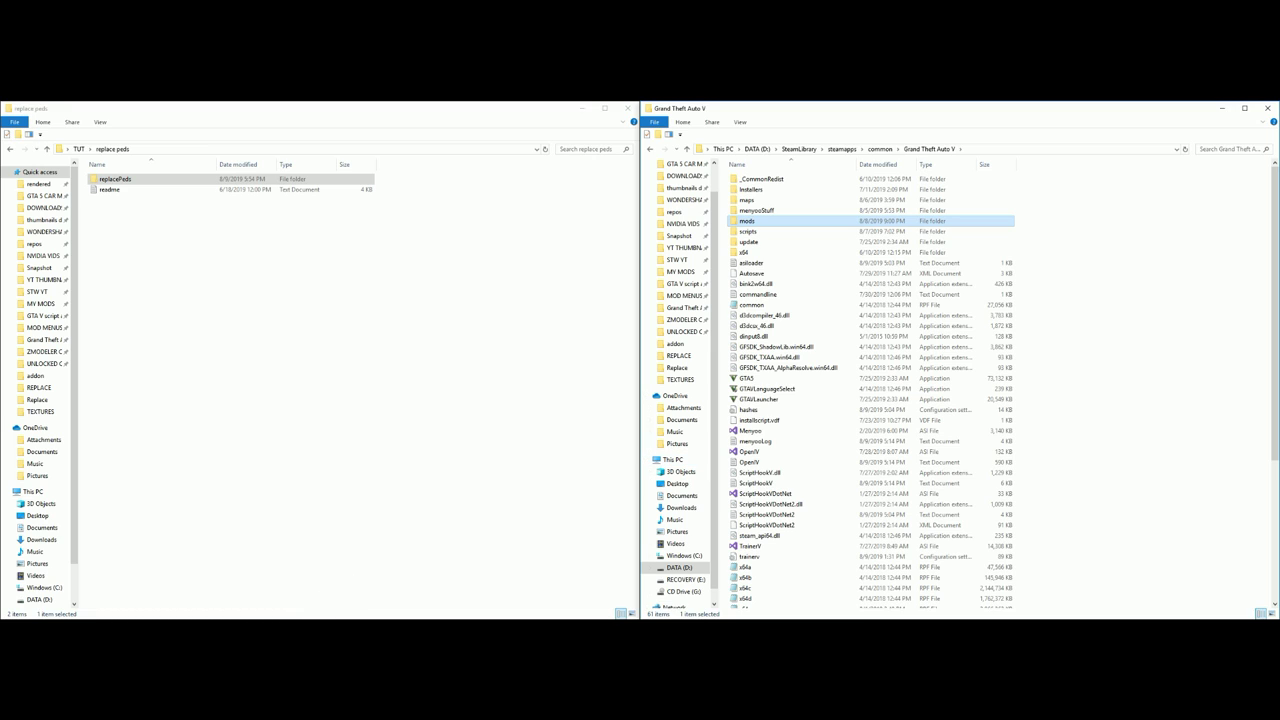
key("alt+Tab")
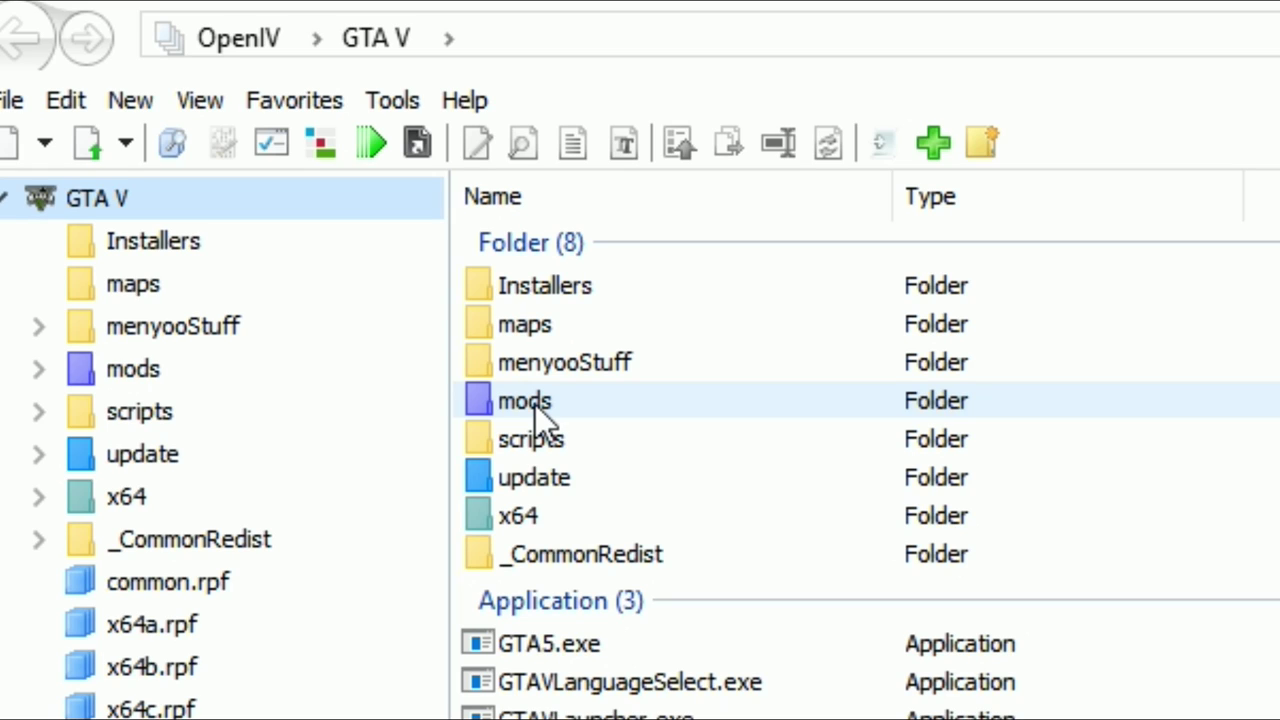
left_click(158, 455)
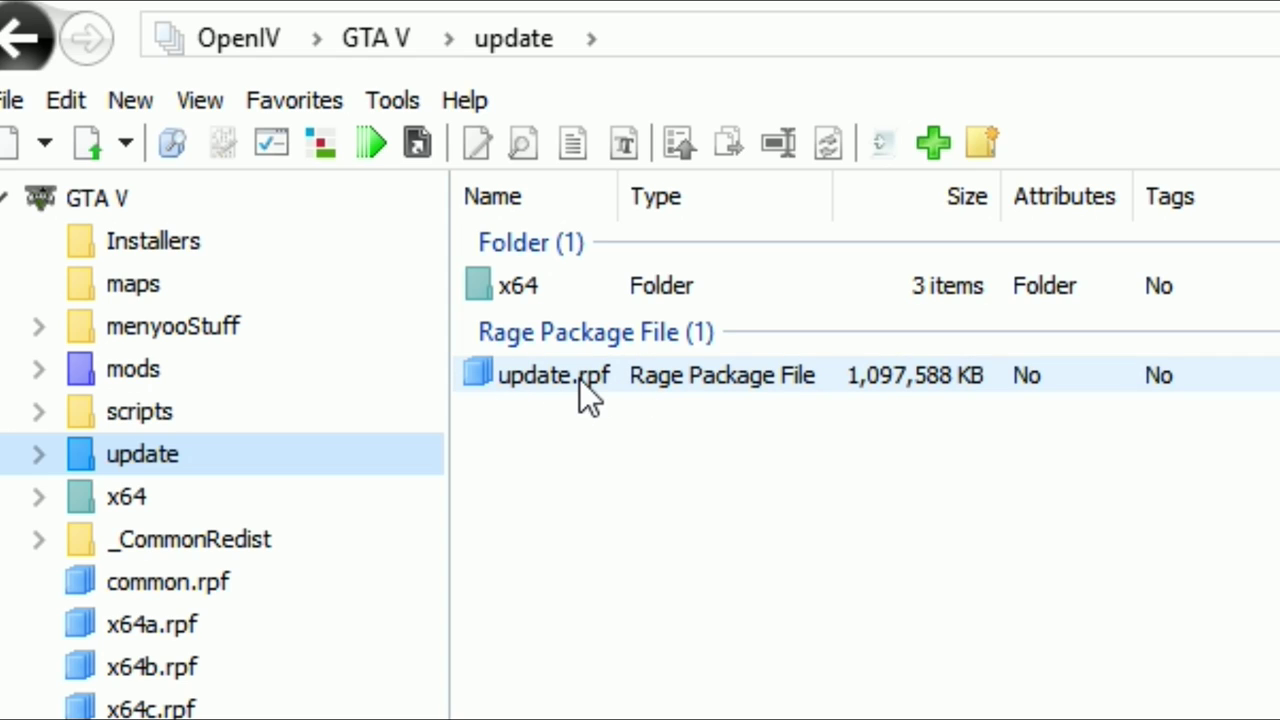
left_click(639, 379)
double_click(682, 379)
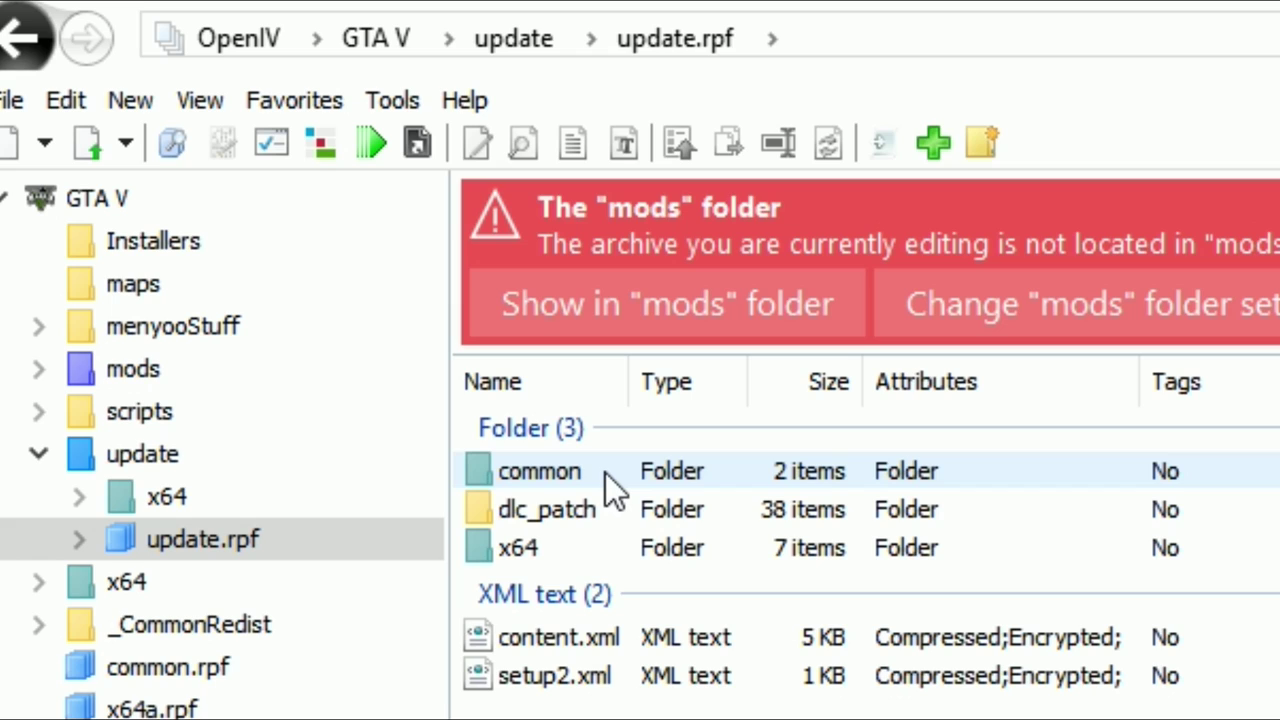
double_click(605, 471)
double_click(556, 466)
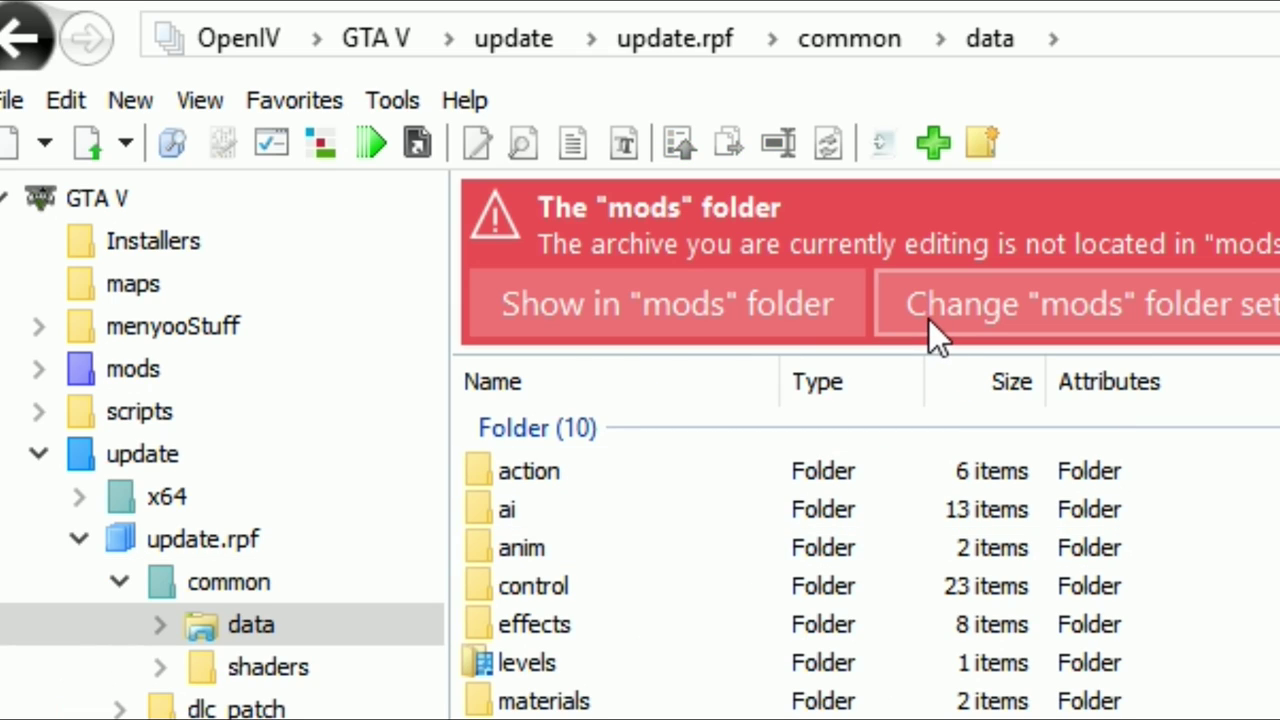
left_click(629, 291)
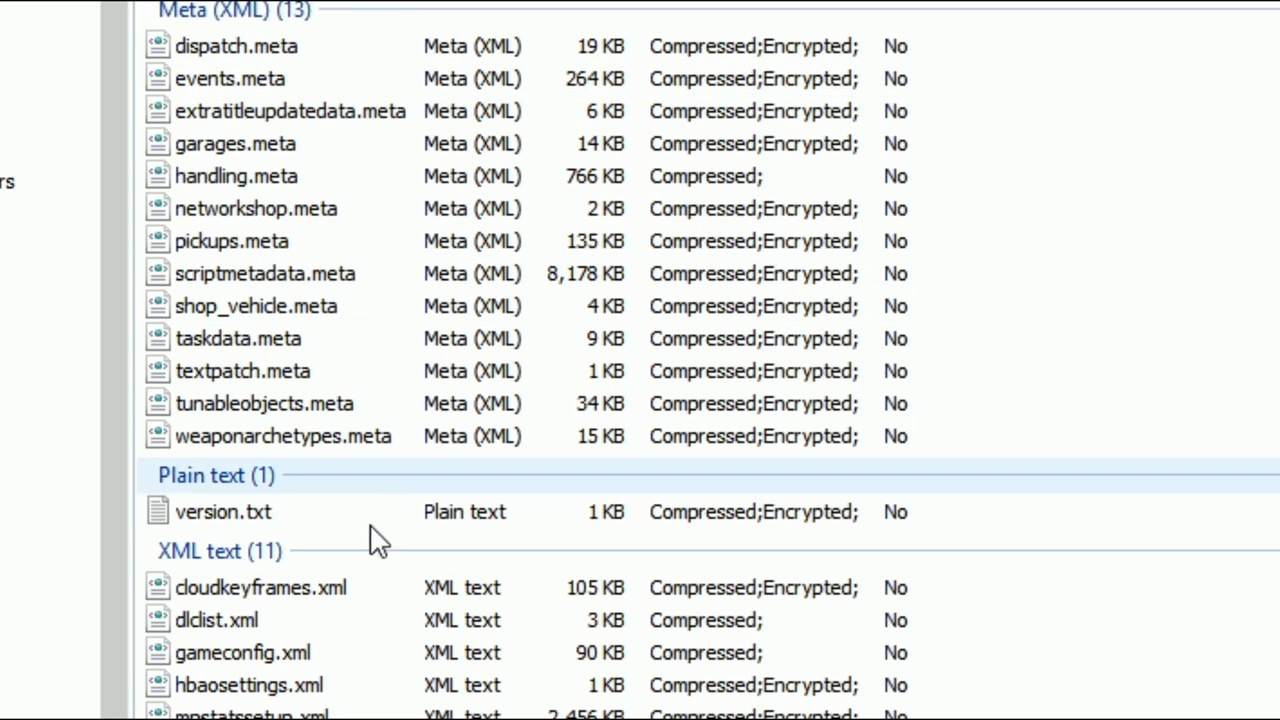
Step: Open dlclist.xml from the data folder for editing
left_click(352, 624)
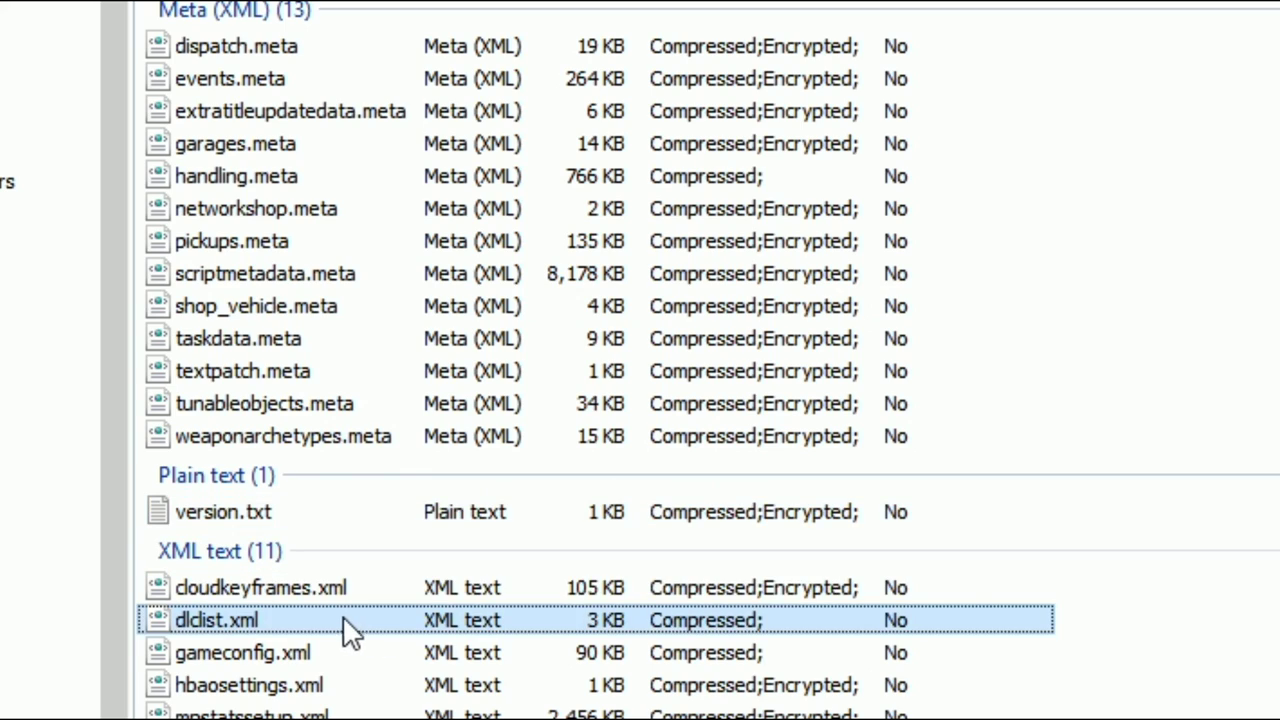
right_click(281, 624)
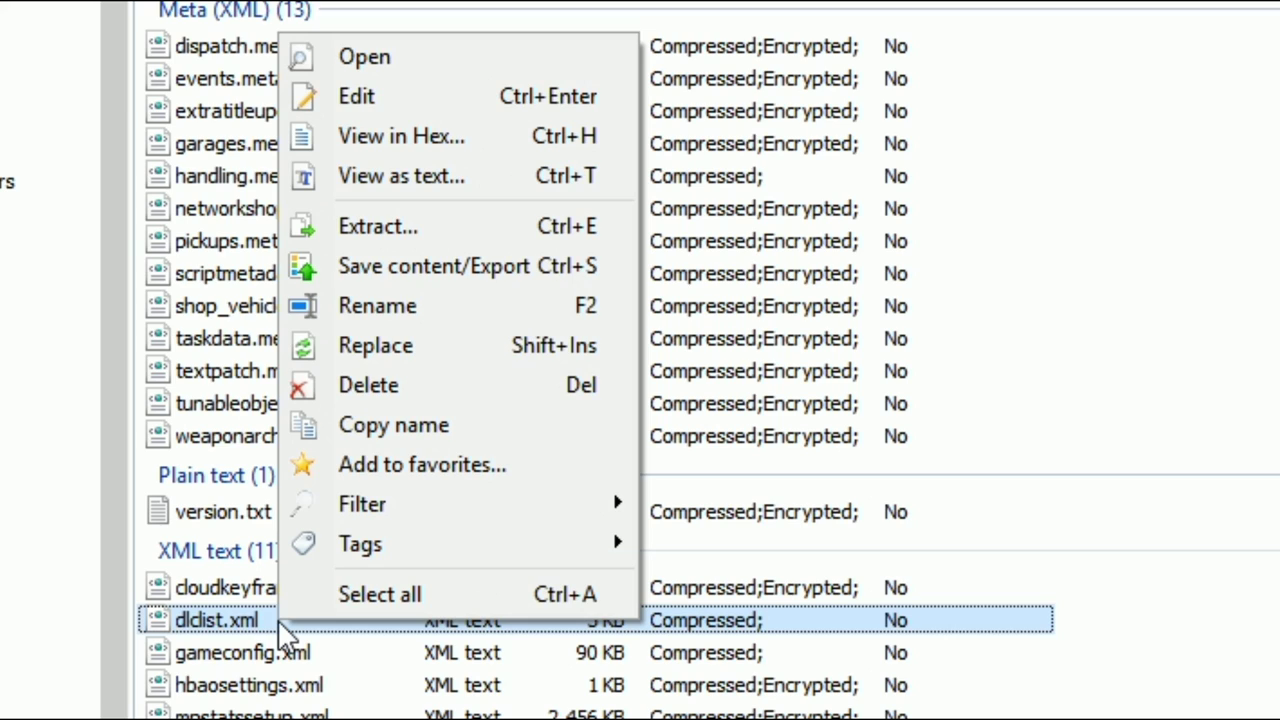
left_click(390, 104)
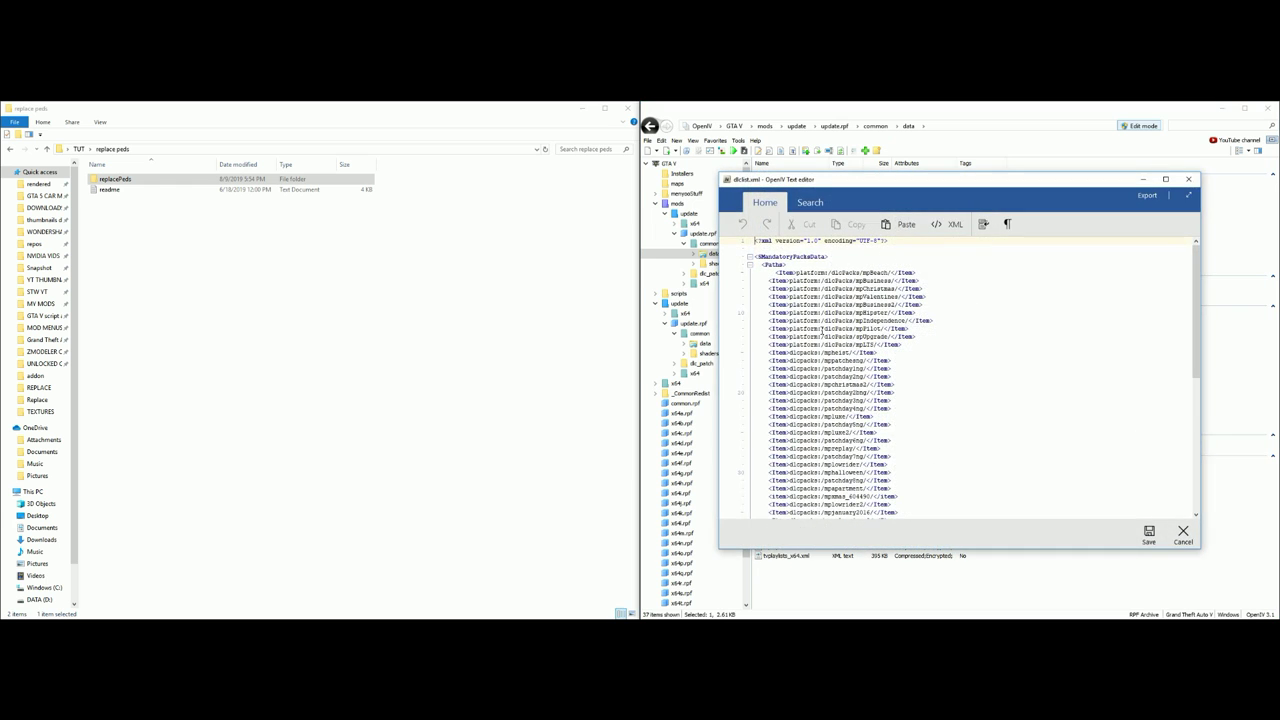
Step: Duplicate the dlcpacks:/impala72/ item line onto a new line directly below it at the end of the Paths list
left_click_drag(1199, 305, 1199, 481)
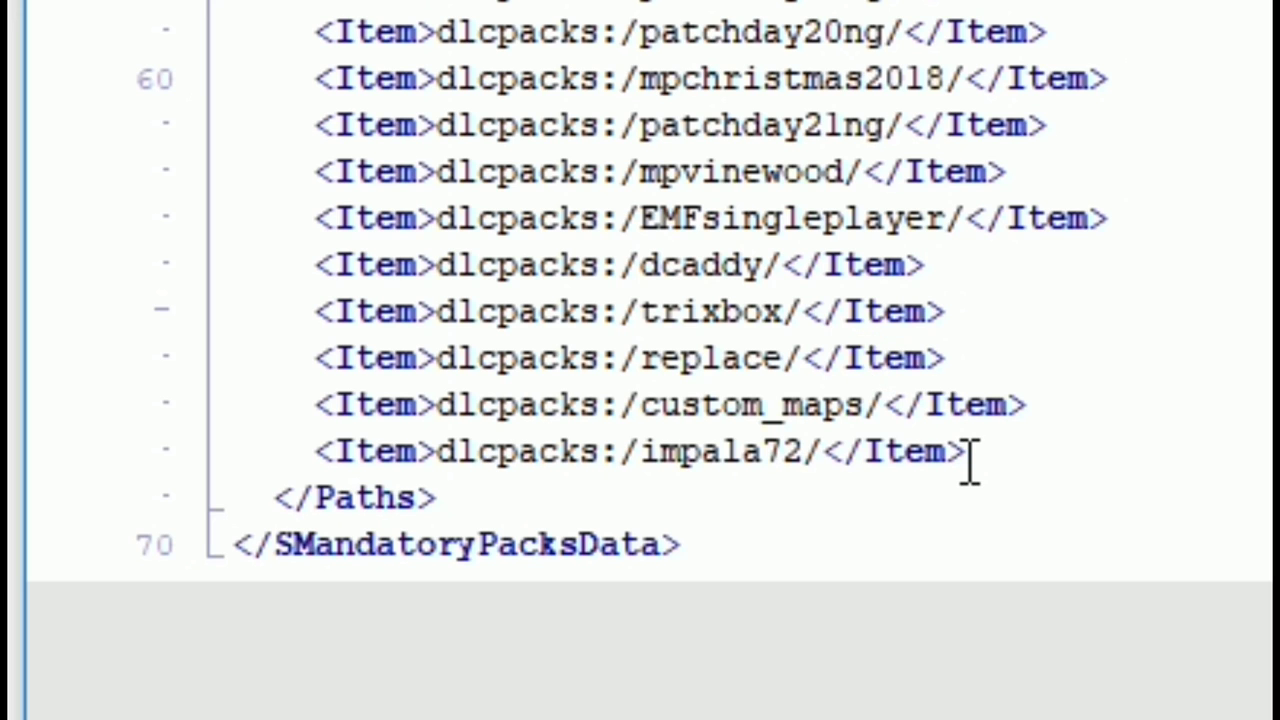
left_click_drag(968, 458, 310, 450)
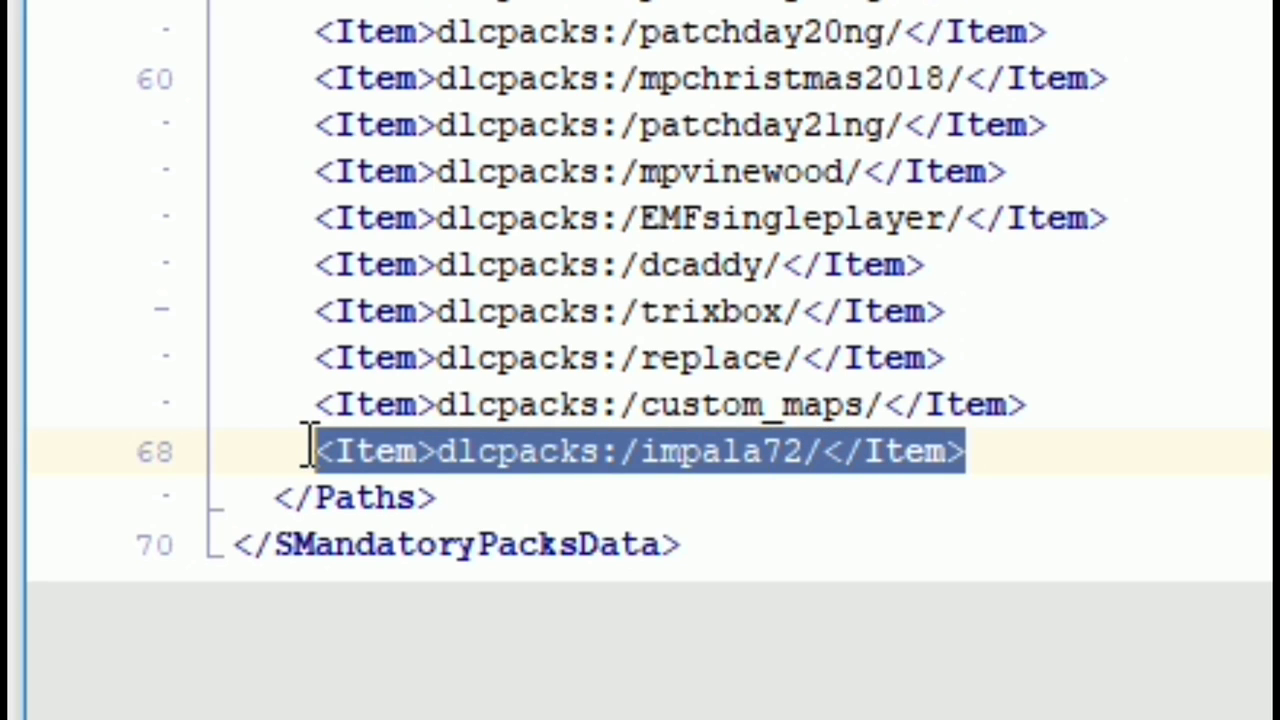
right_click(395, 452)
left_click(600, 565)
left_click(1005, 450)
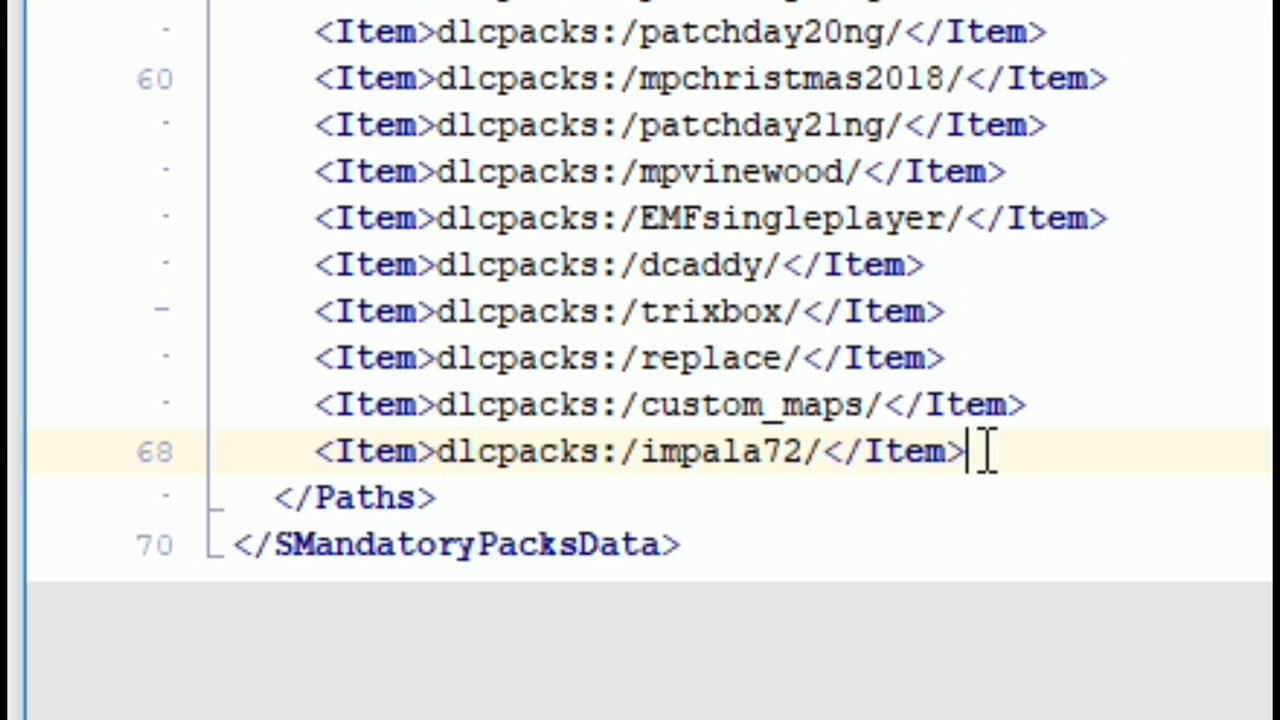
key("Return")
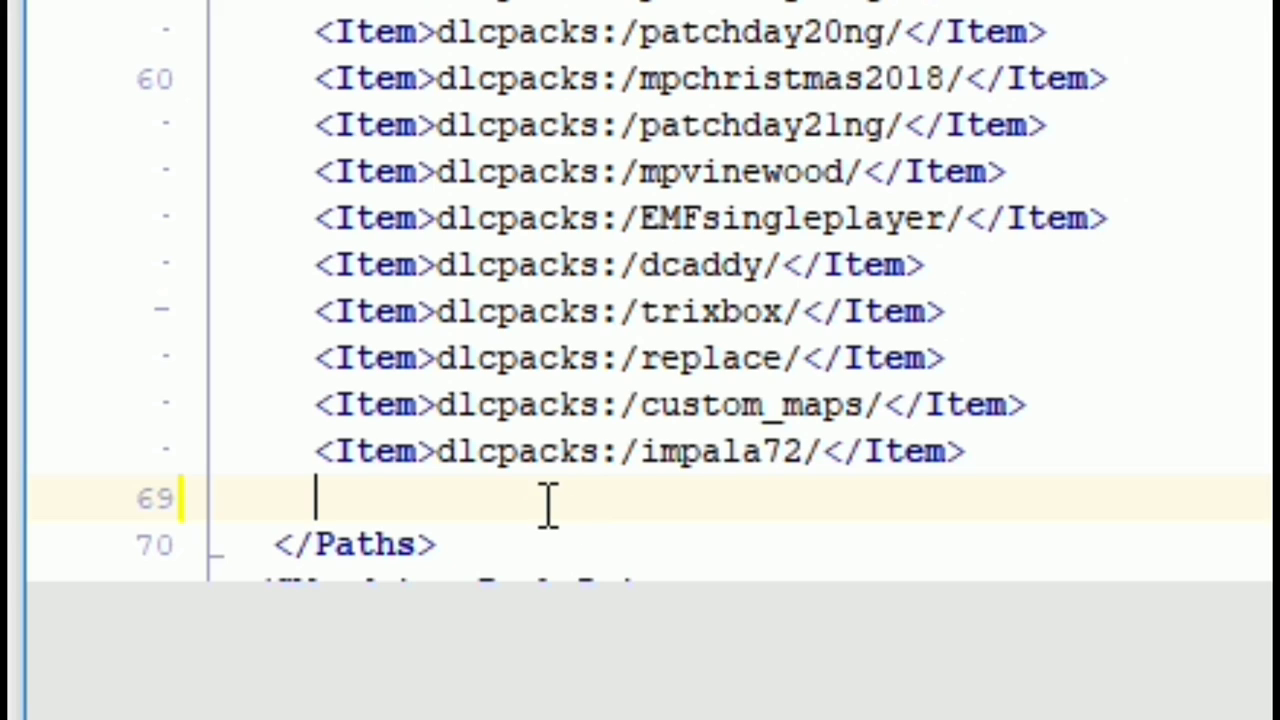
key("ctrl+v")
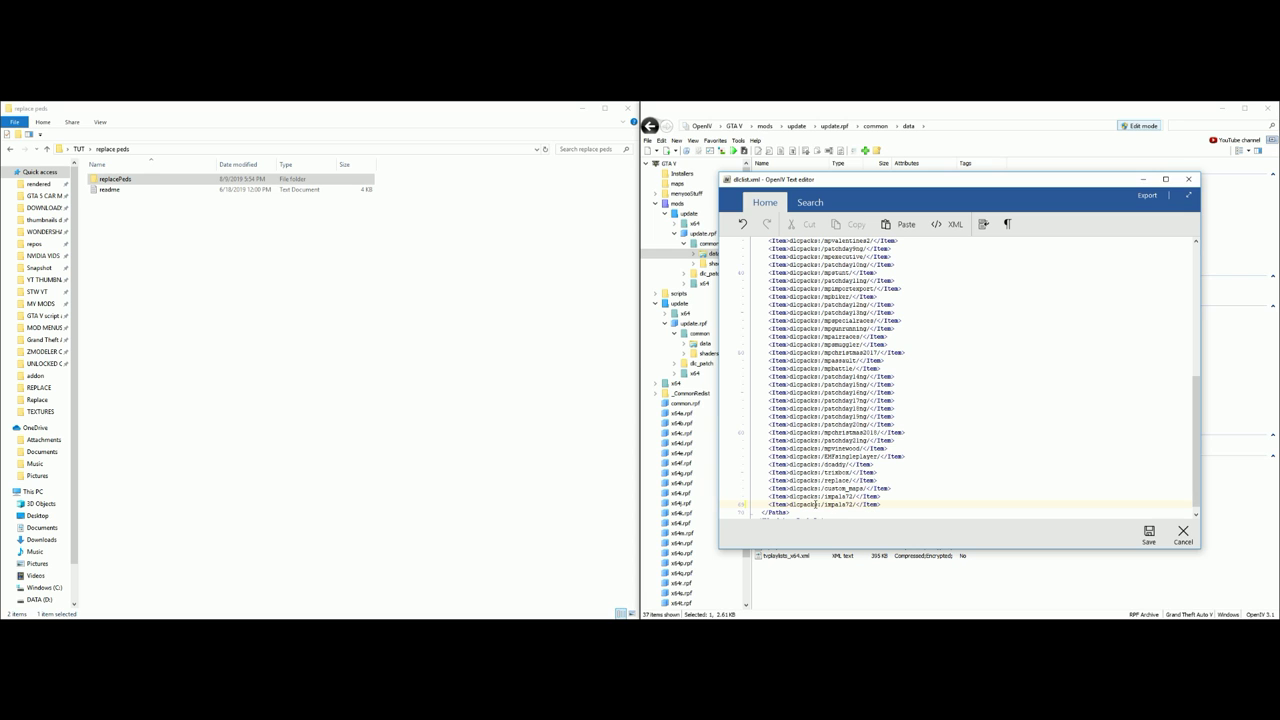
Step: Replace impala72 in the duplicated line with the copied folder name replacePeds, so the entry reads dlcpacks:/replacePeds/
left_click(116, 181)
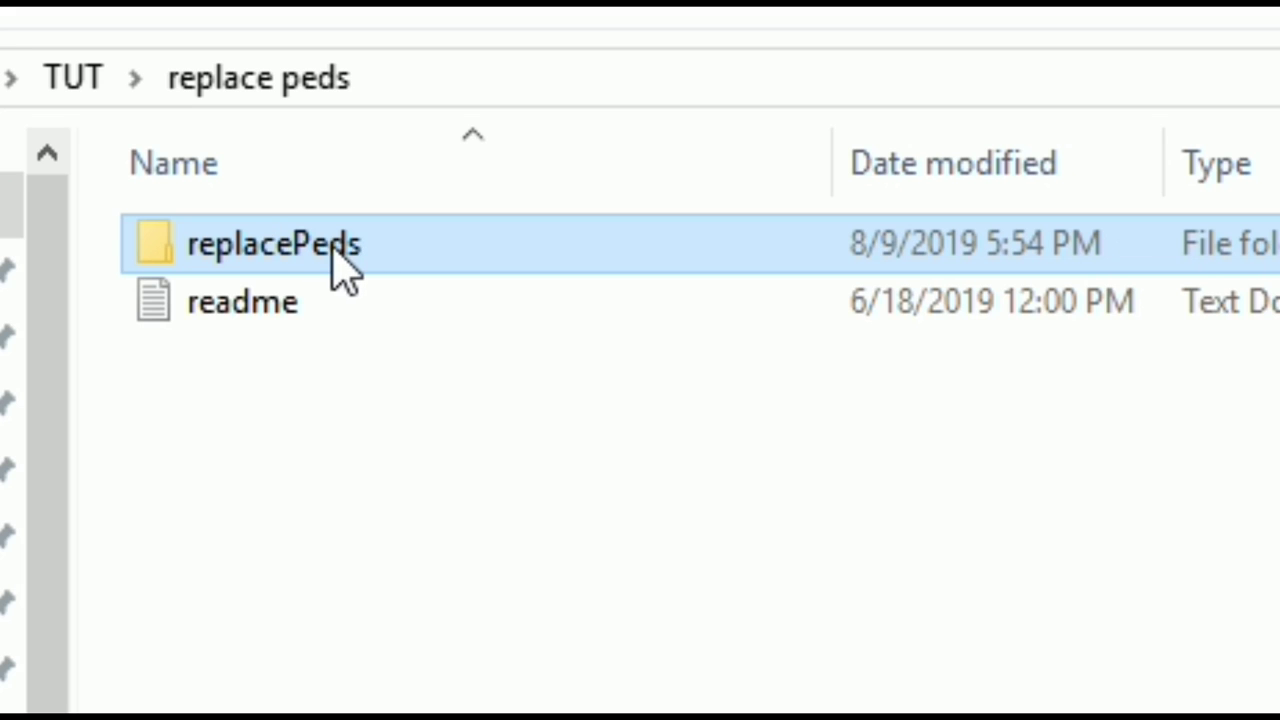
key("F2")
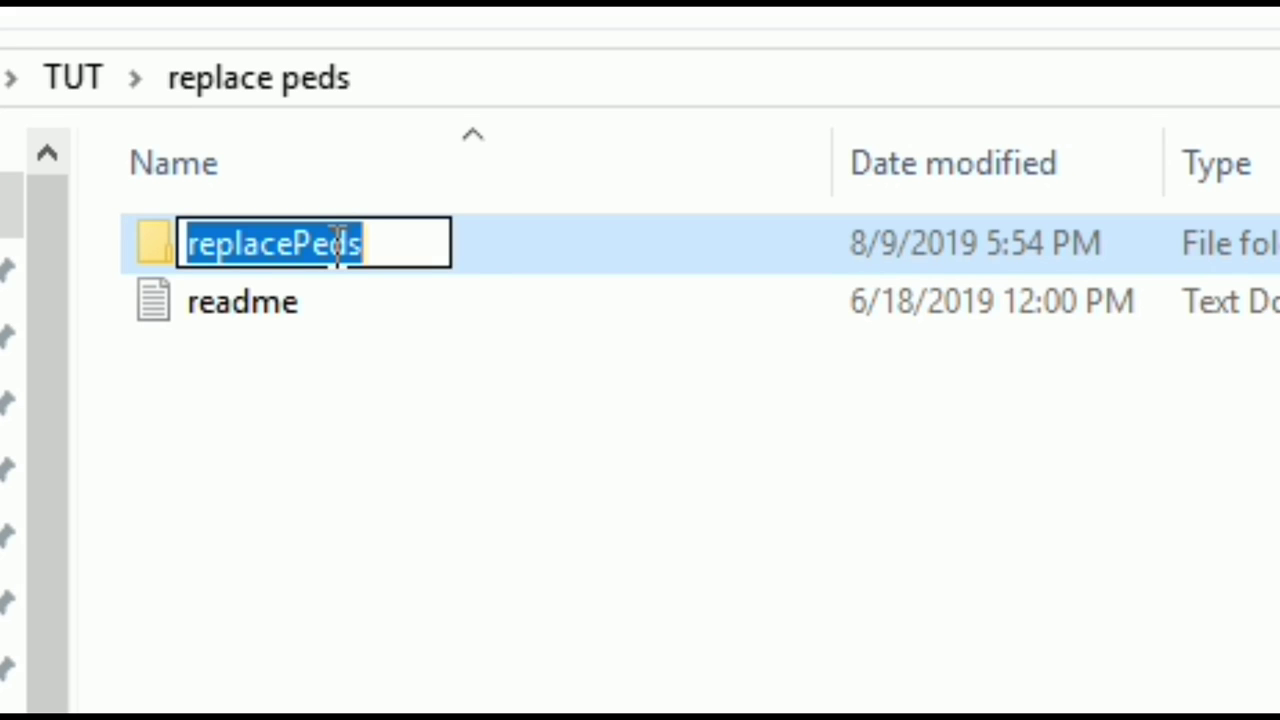
right_click(342, 266)
left_click(514, 428)
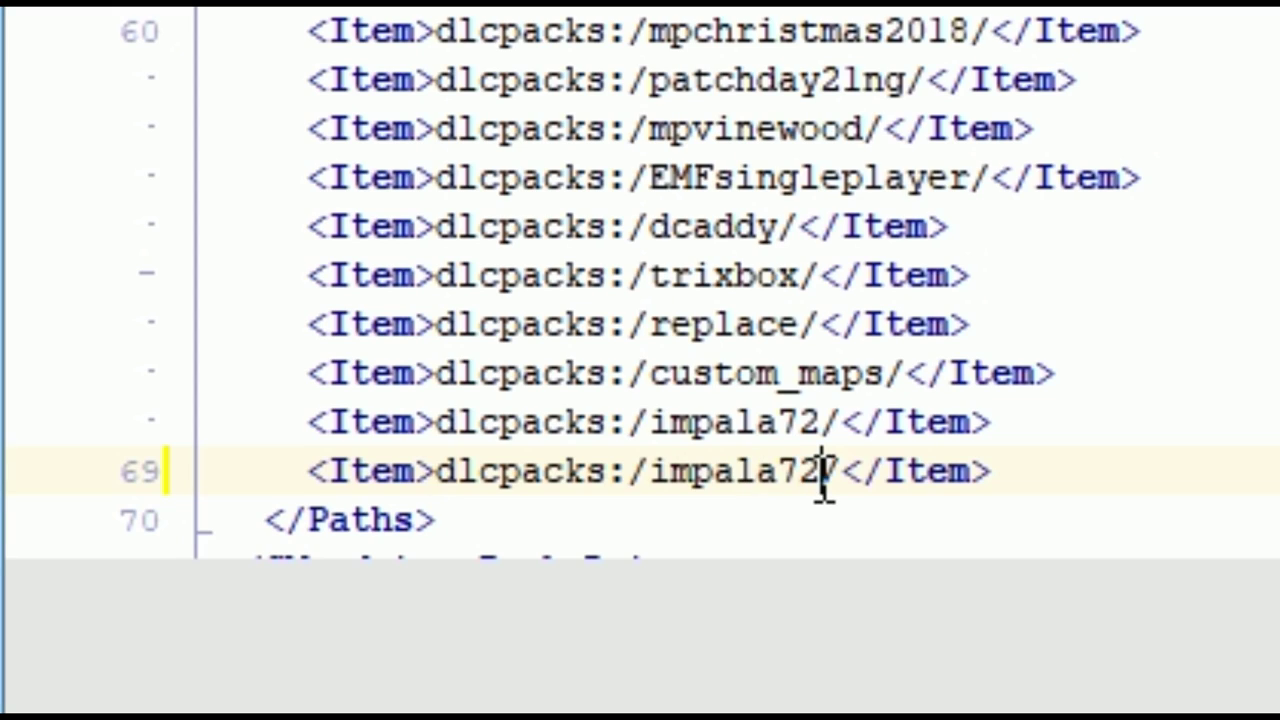
double_click(820, 480)
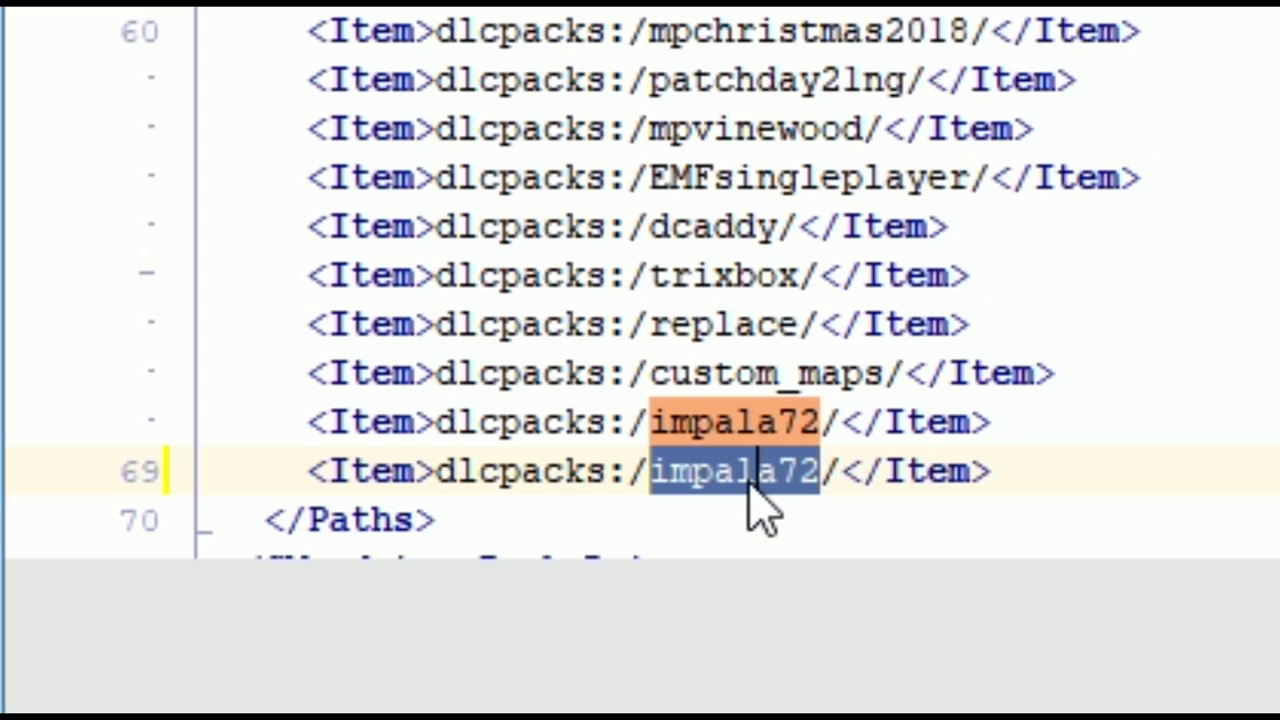
key("ctrl+v")
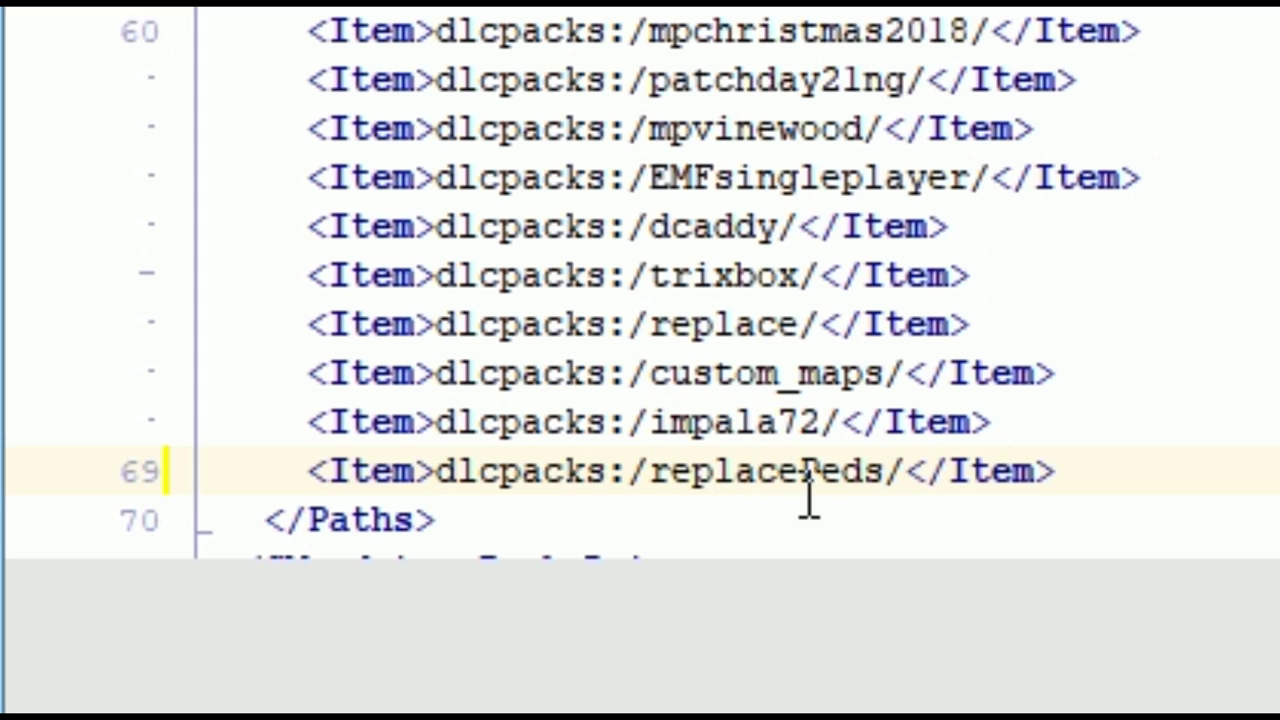
left_click(1066, 476)
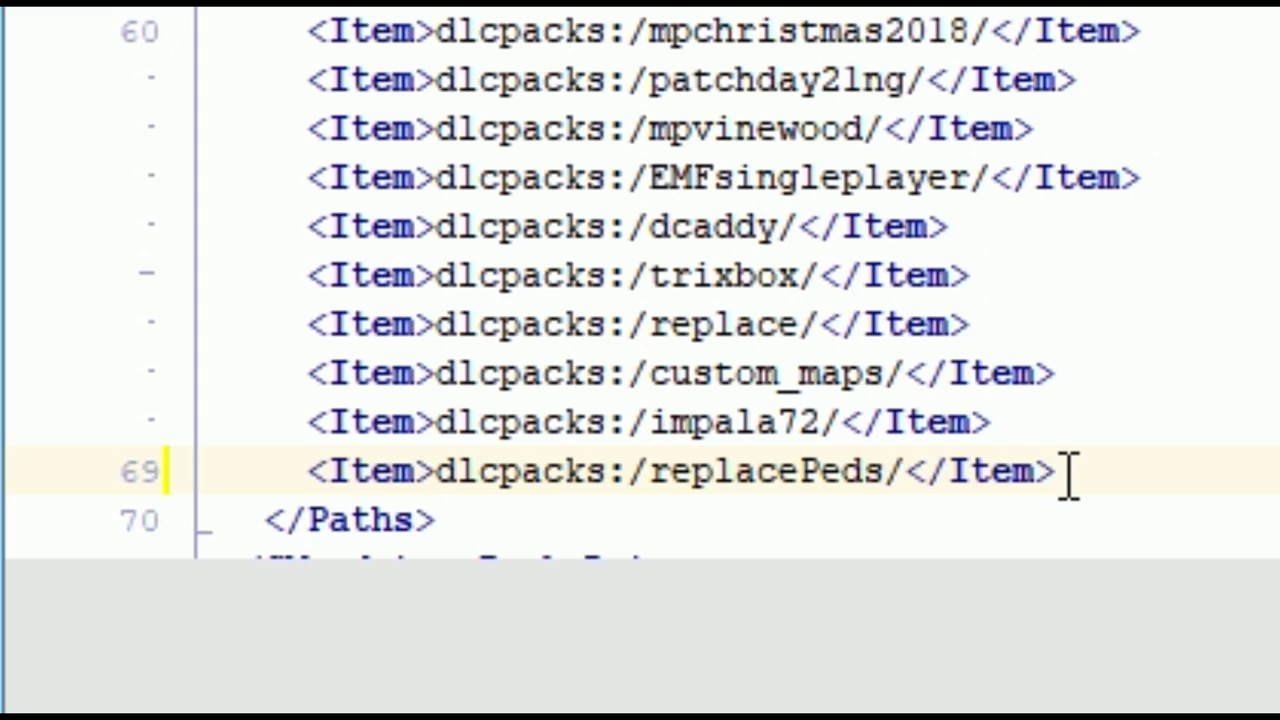
Step: Save dlclist.xml with the new dlcpacks:/replacePeds/ item line
left_click_drag(1062, 474, 308, 474)
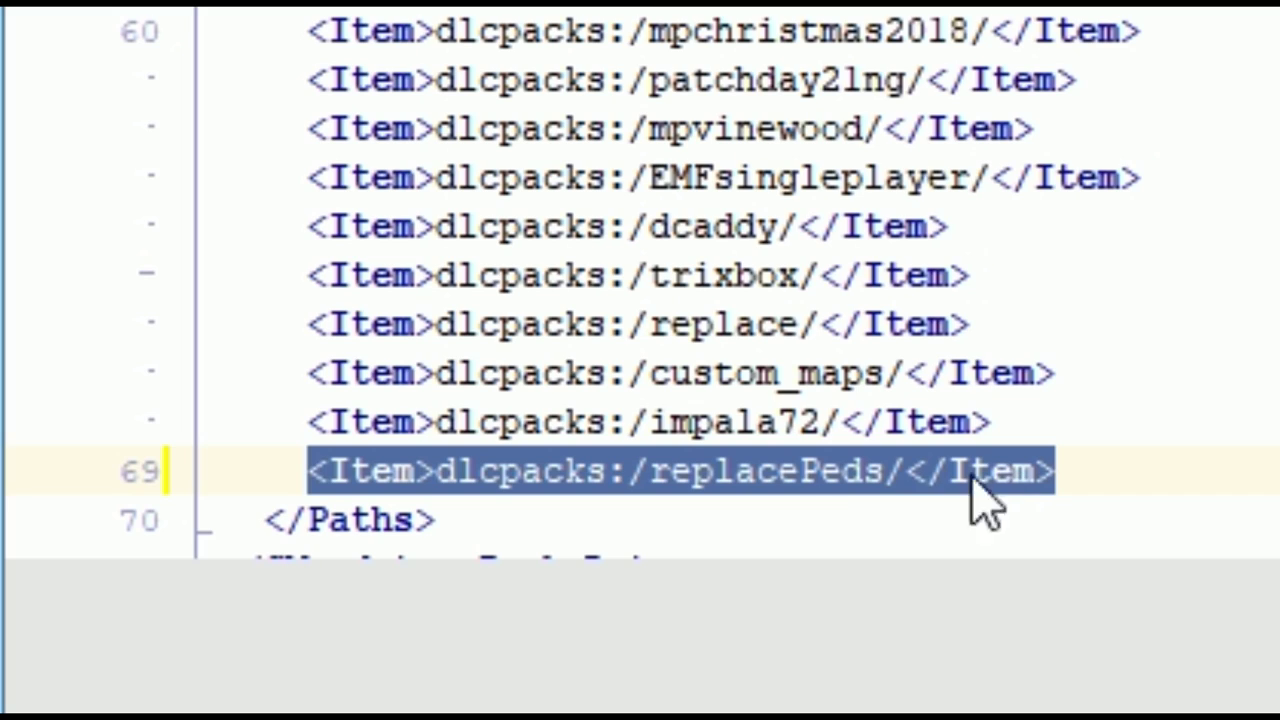
left_click(1168, 476)
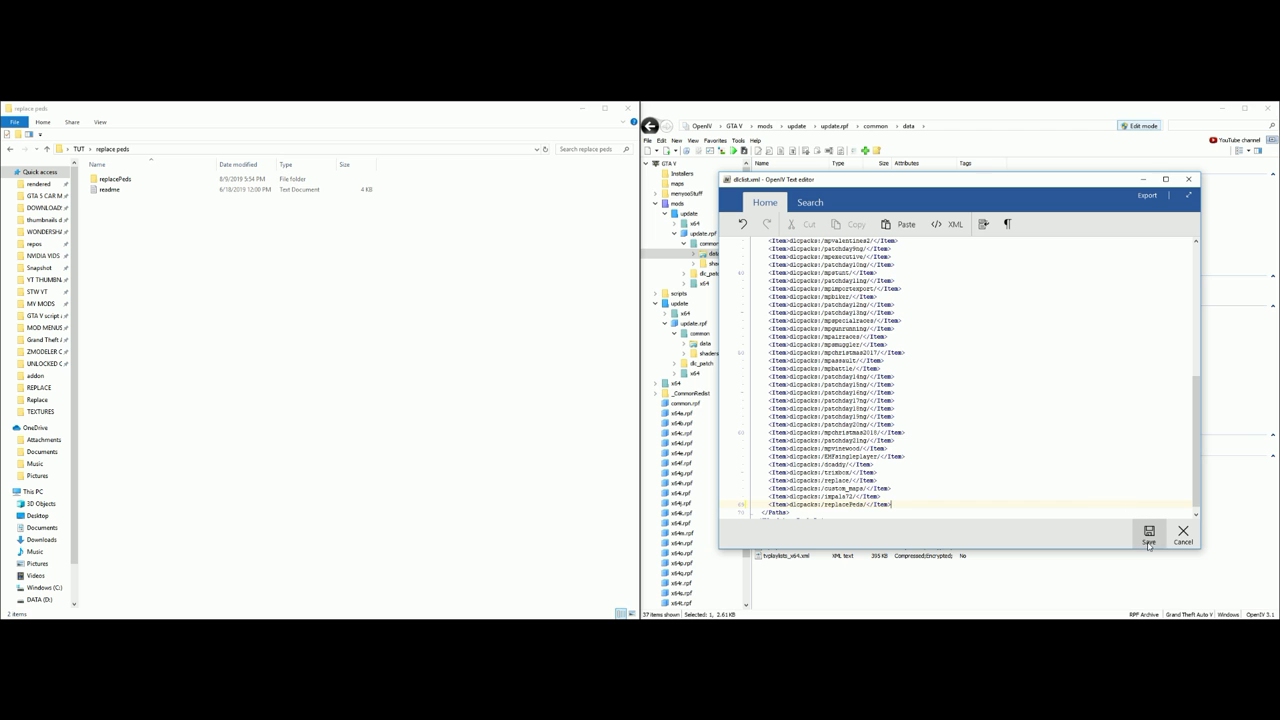
left_click(1148, 540)
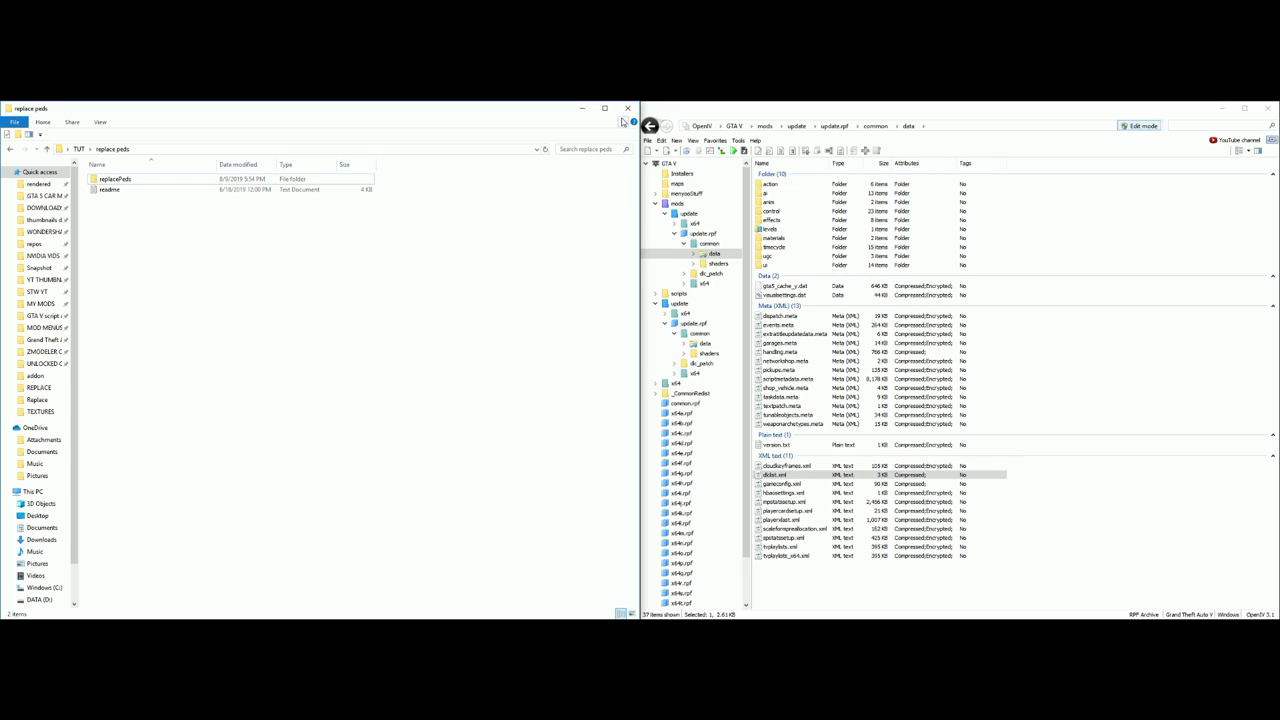
Step: Return to the GTA V root in OpenIV and open the mods/update/x64/dlcpacks folder
left_click(656, 204)
left_click(647, 140)
left_click(681, 261)
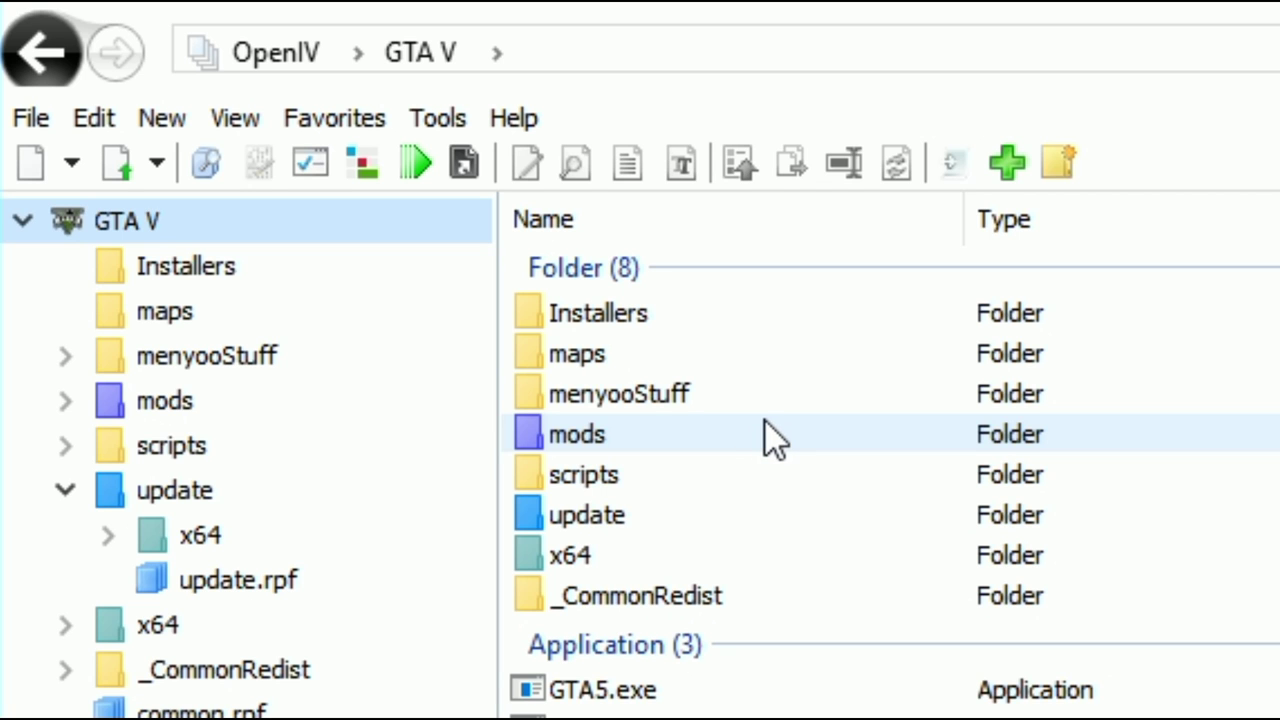
double_click(766, 422)
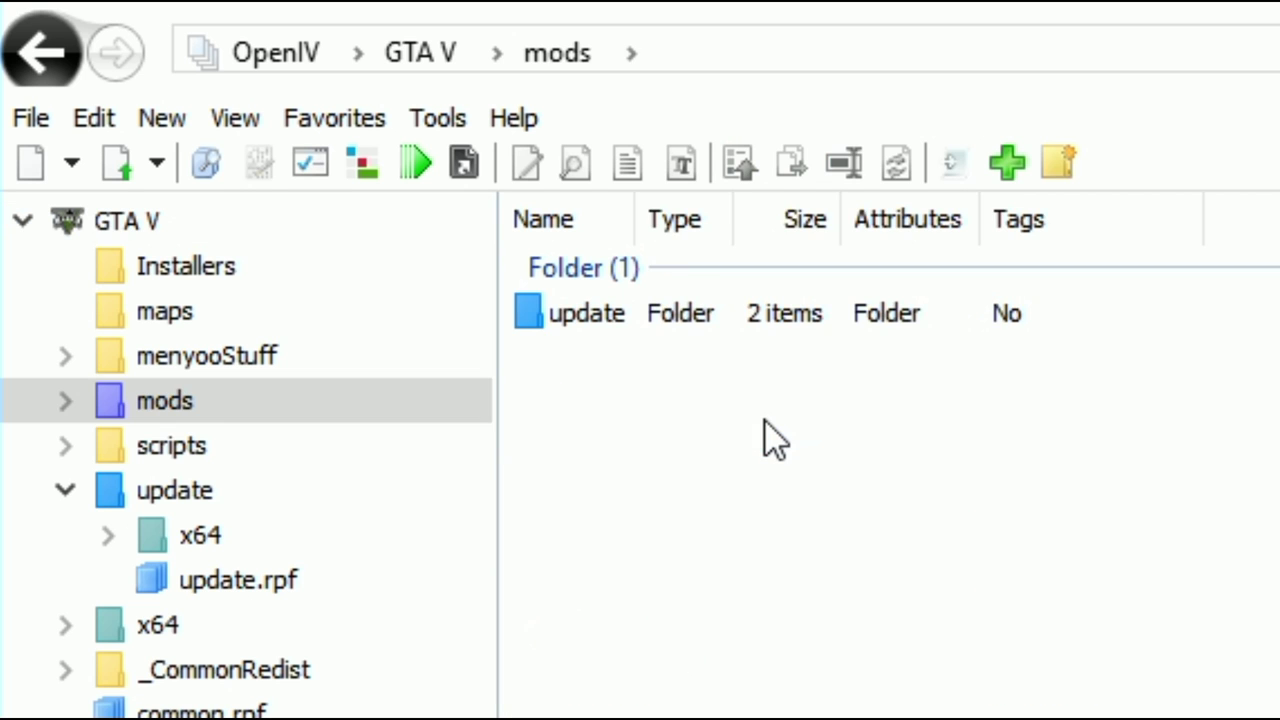
double_click(699, 318)
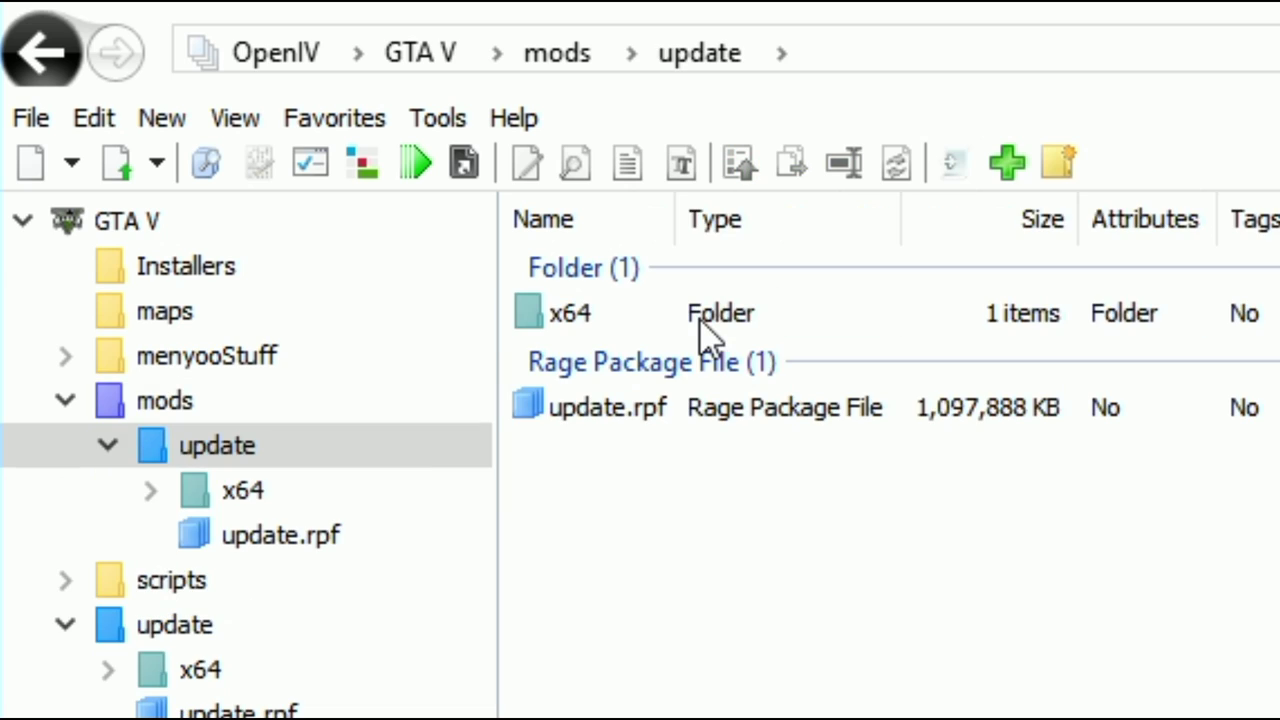
double_click(668, 325)
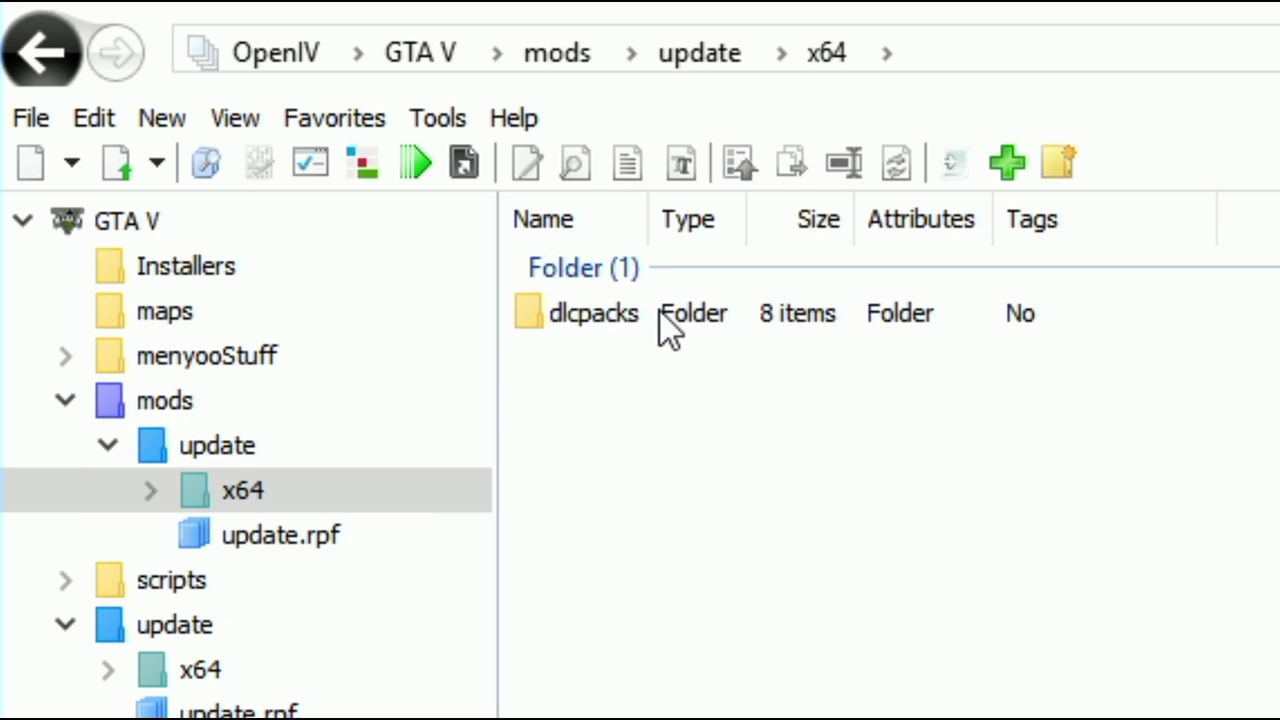
double_click(660, 314)
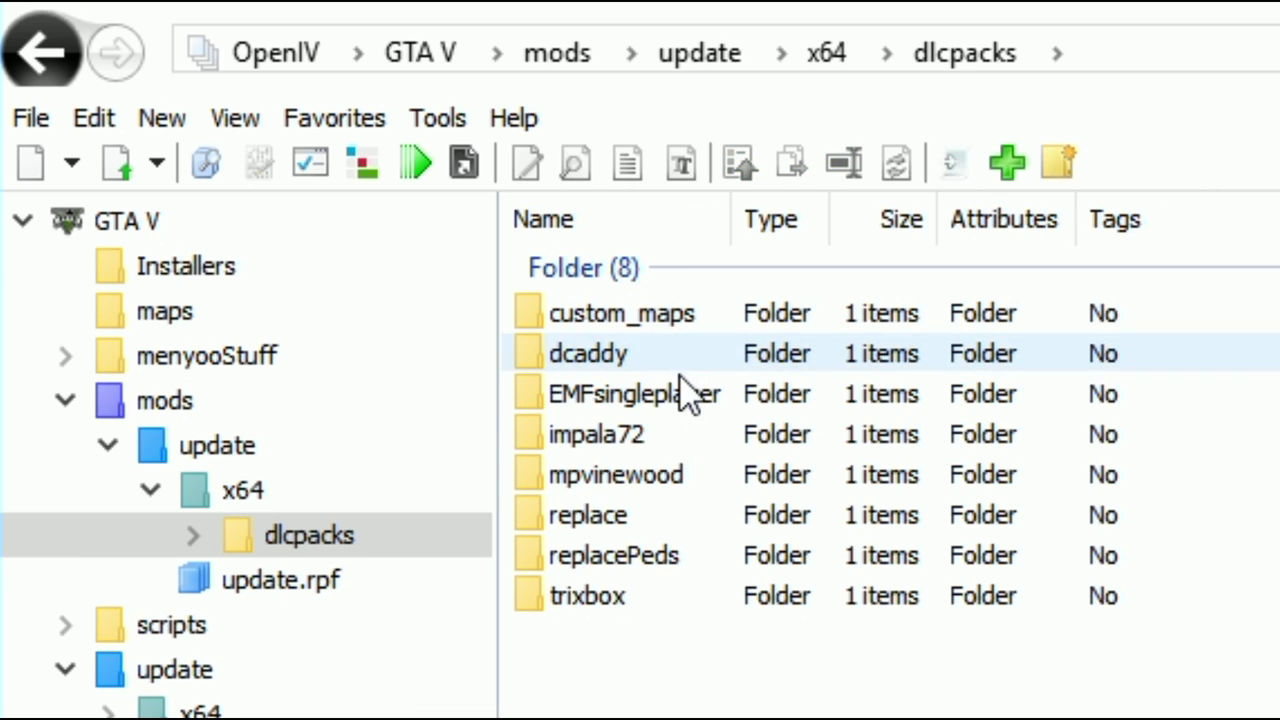
Step: Open the x64 folder inside the dlc.rpf of the replacePeds pack
double_click(703, 558)
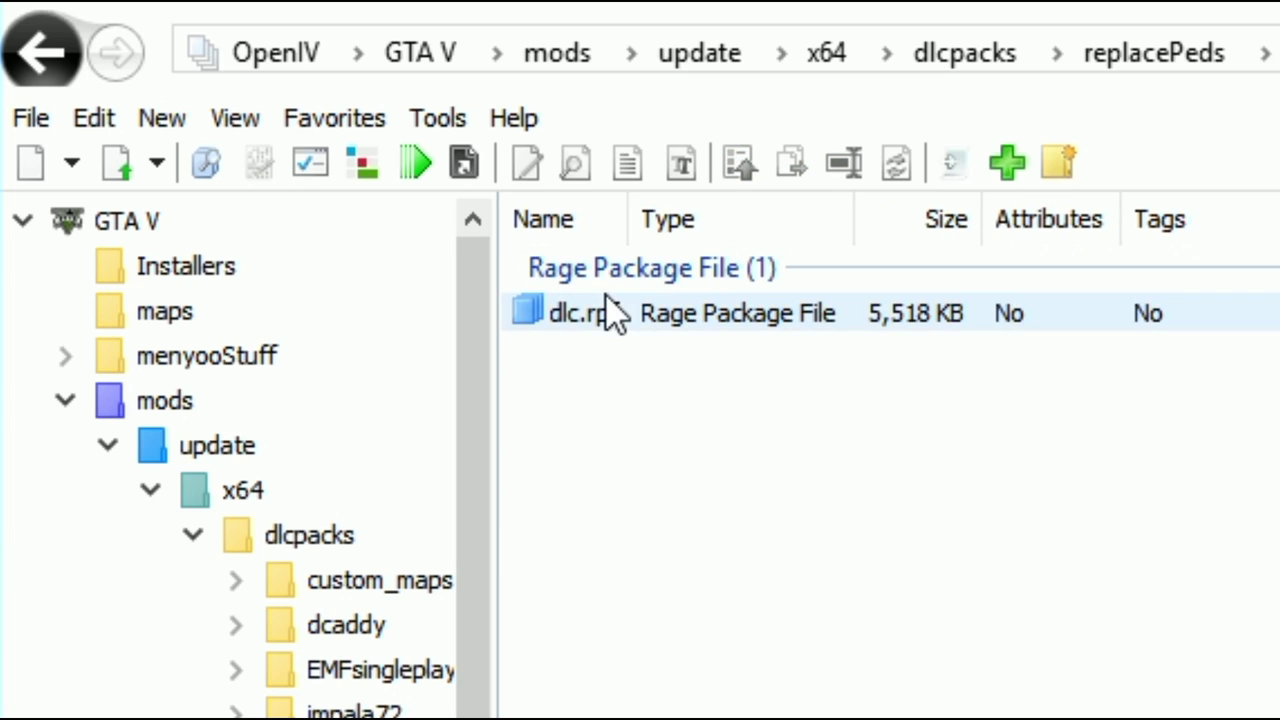
left_click(678, 323)
double_click(728, 309)
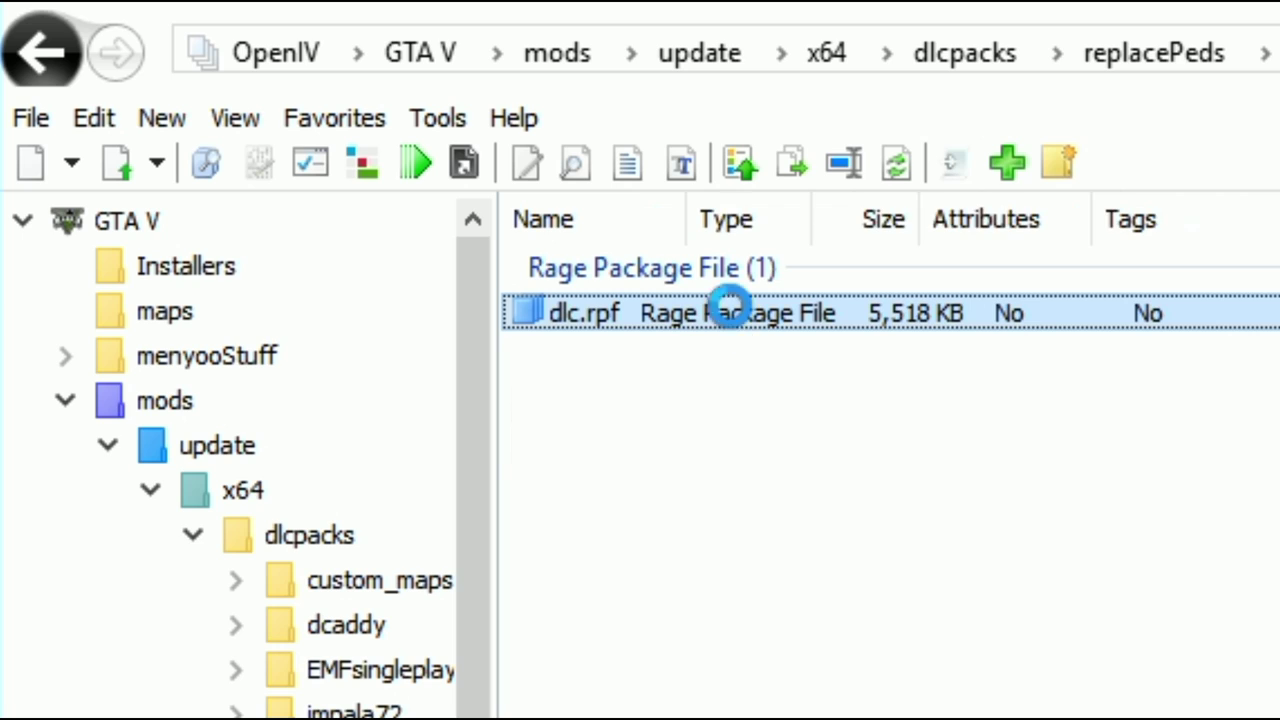
double_click(669, 321)
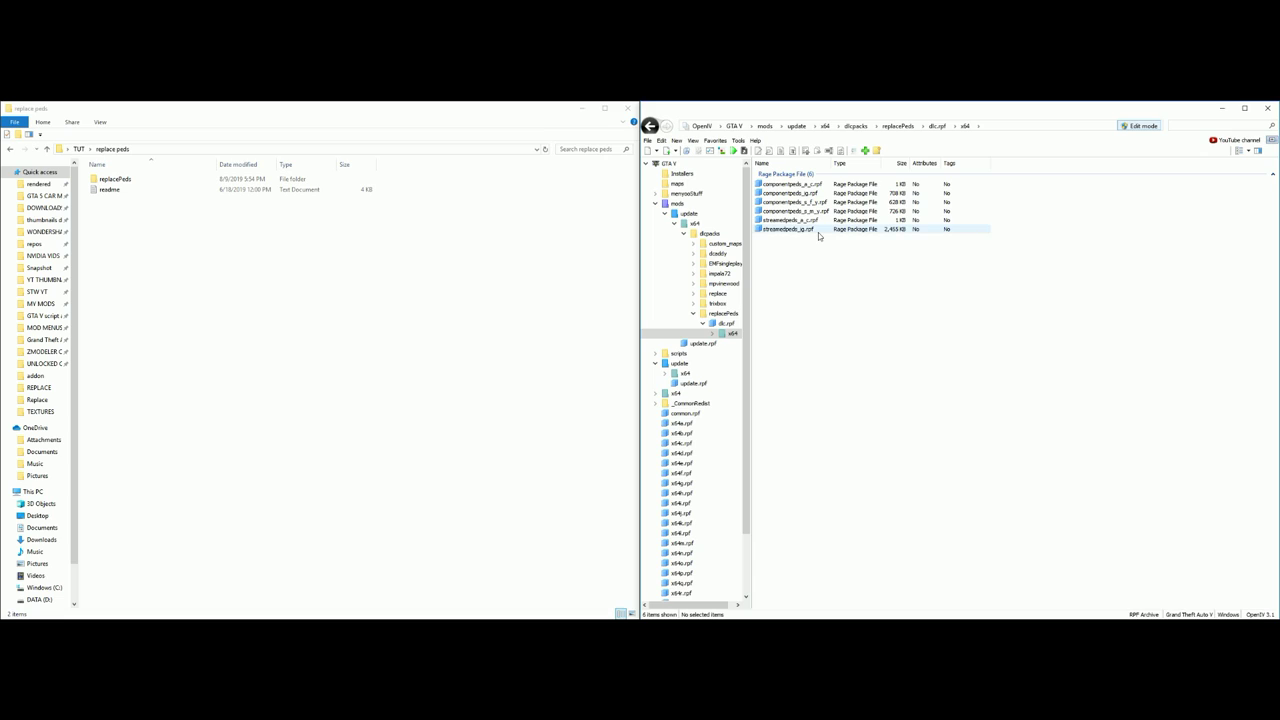
Step: Open the readme from the replace peds folder beside OpenIV and read its description and installation instructions
double_click(133, 190)
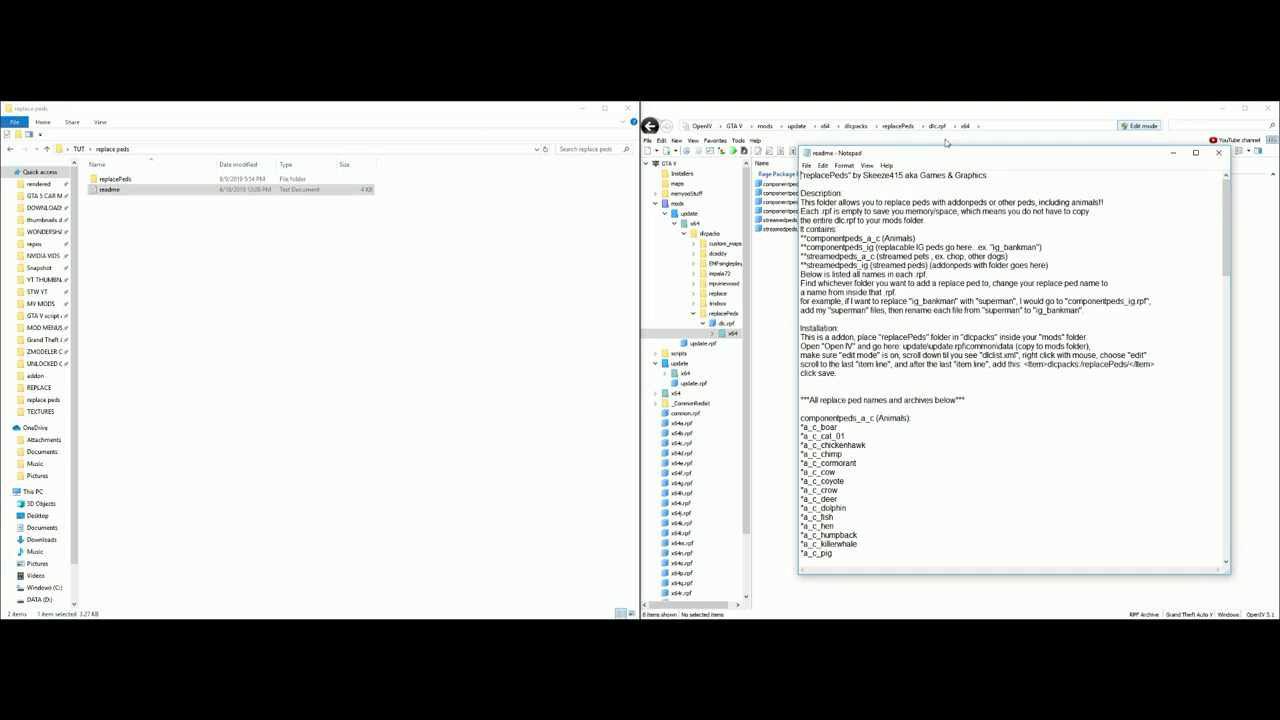
left_click_drag(980, 158, 368, 144)
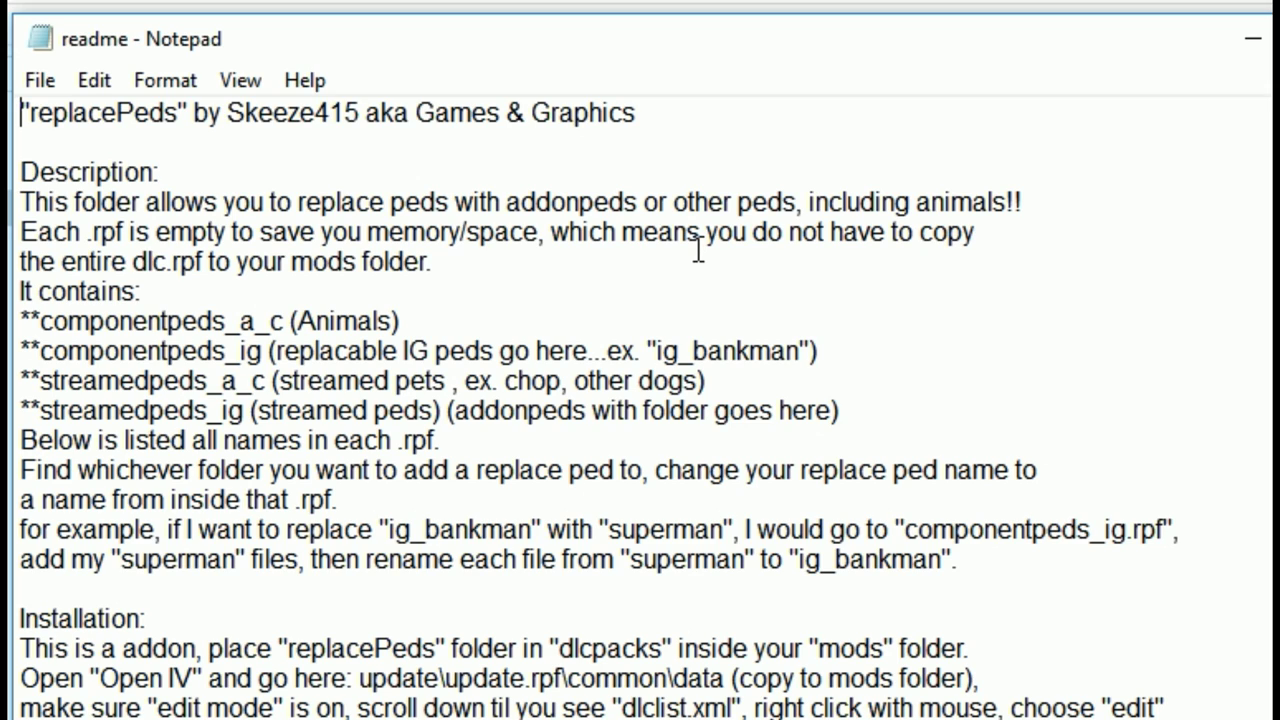
scroll(799, 528, "down", 3)
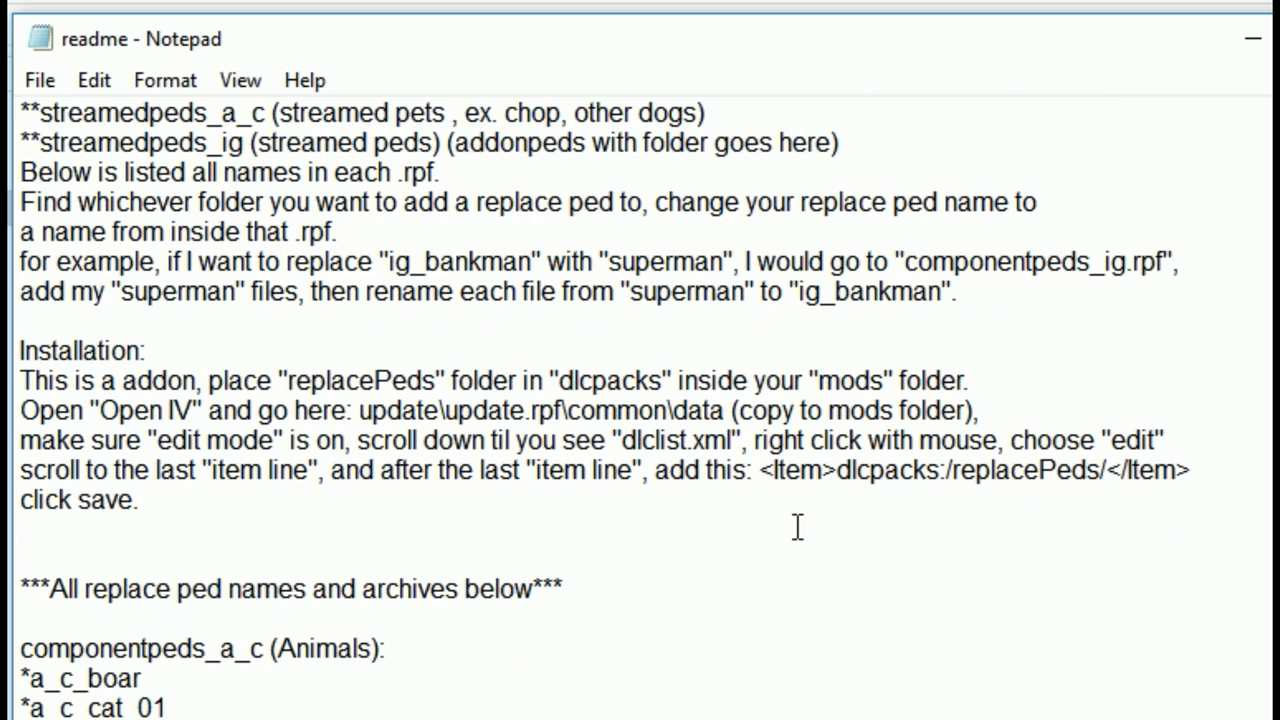
scroll(799, 528, "down", 2)
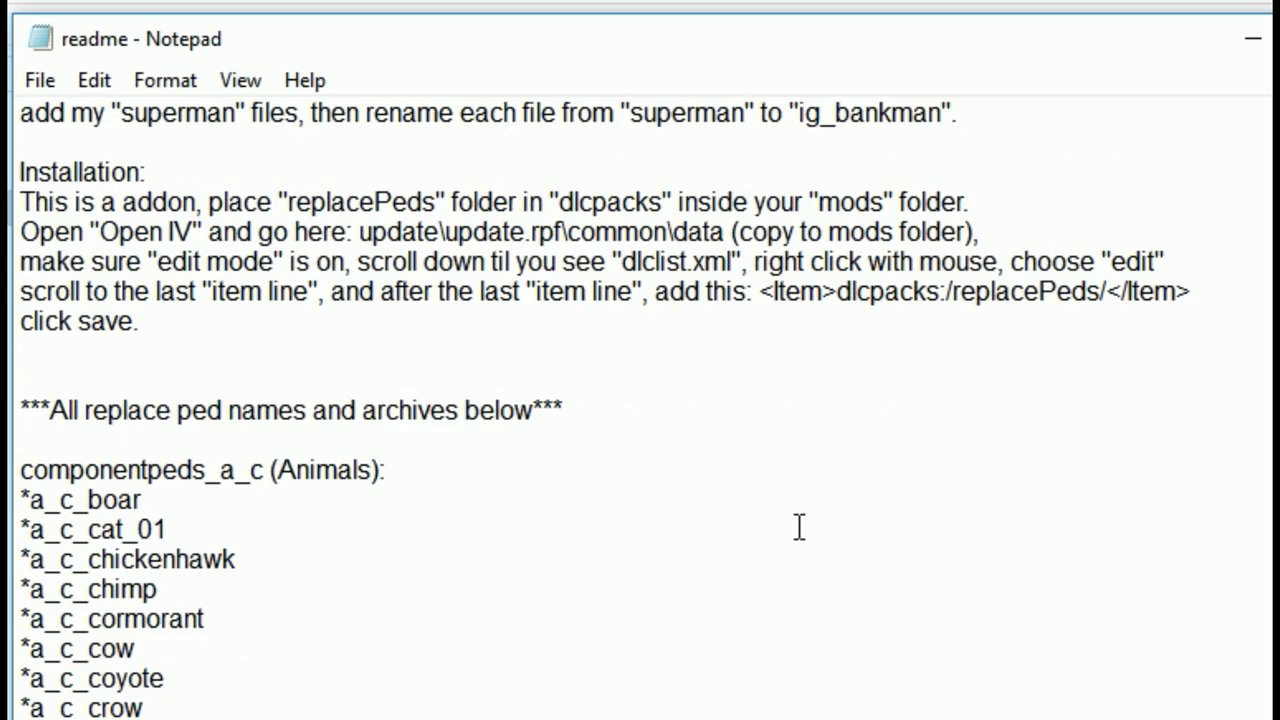
scroll(817, 512, "down", 1)
scroll(342, 490, "down", 3)
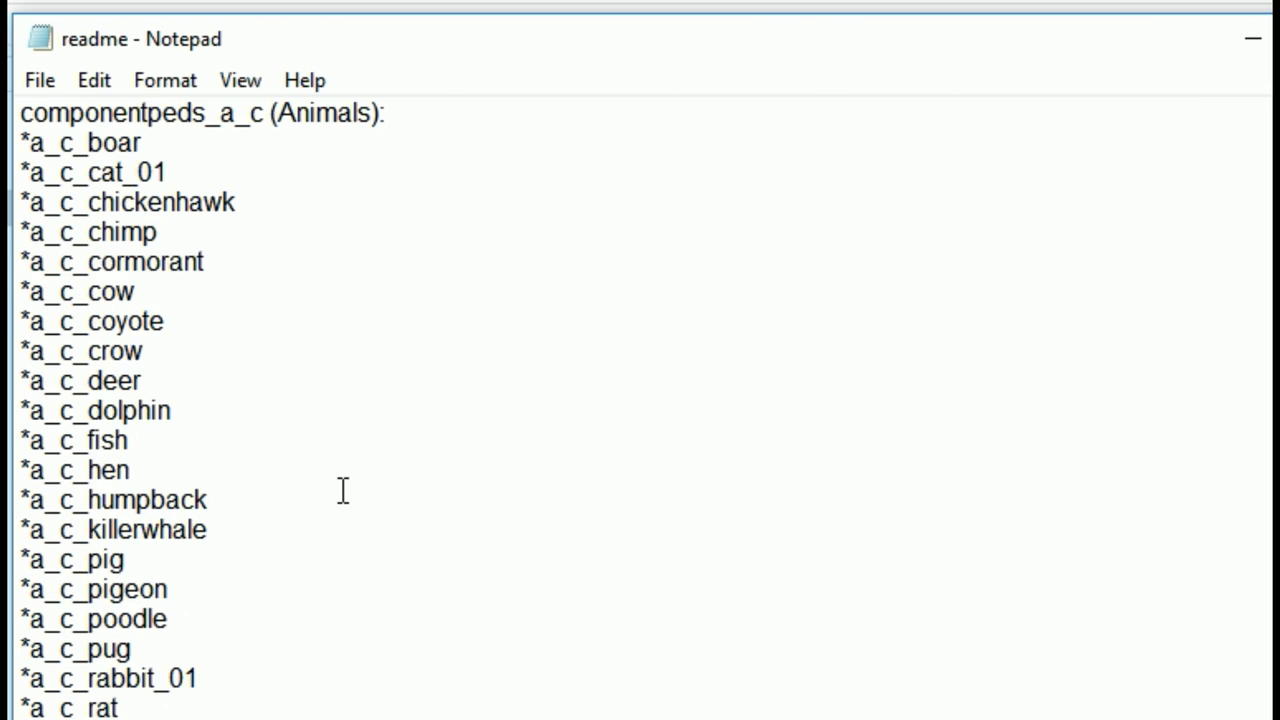
scroll(342, 490, "up", 5)
scroll(385, 586, "down", 1)
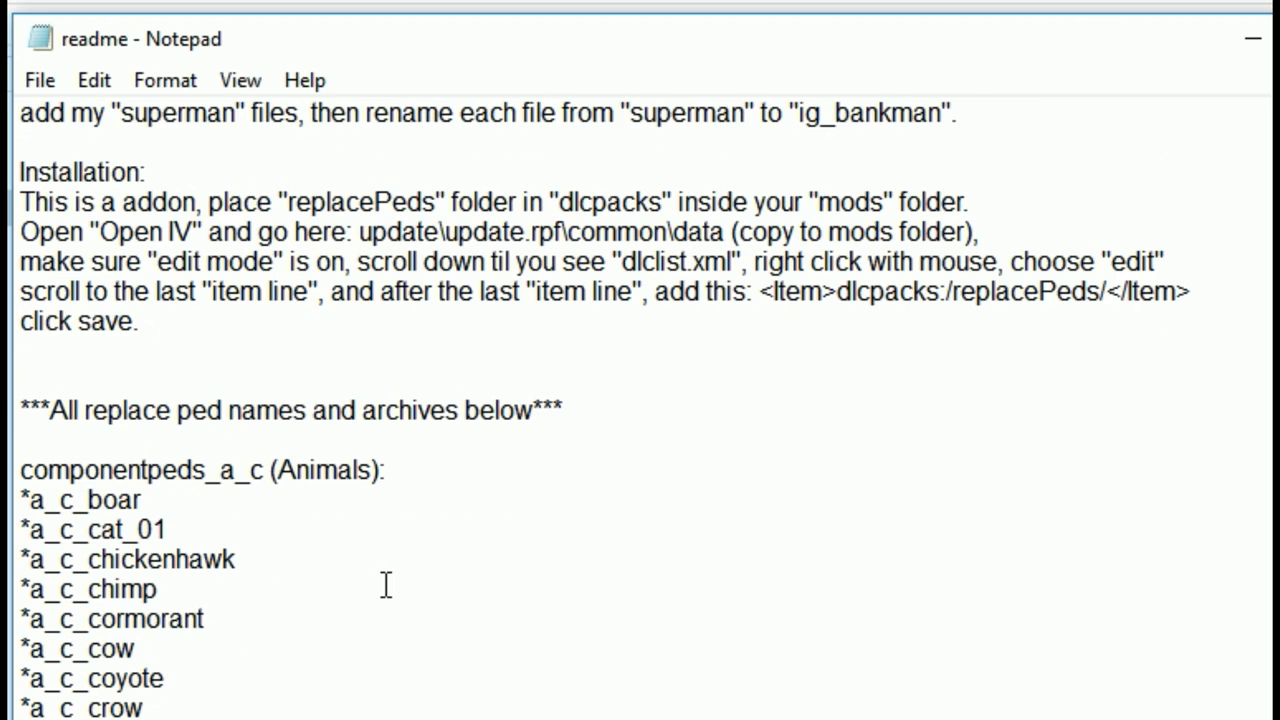
Step: Examine the readme's lists of replaceable ped names for the componentpeds_a_c and componentpeds_ig archives
scroll(469, 508, "down", 7)
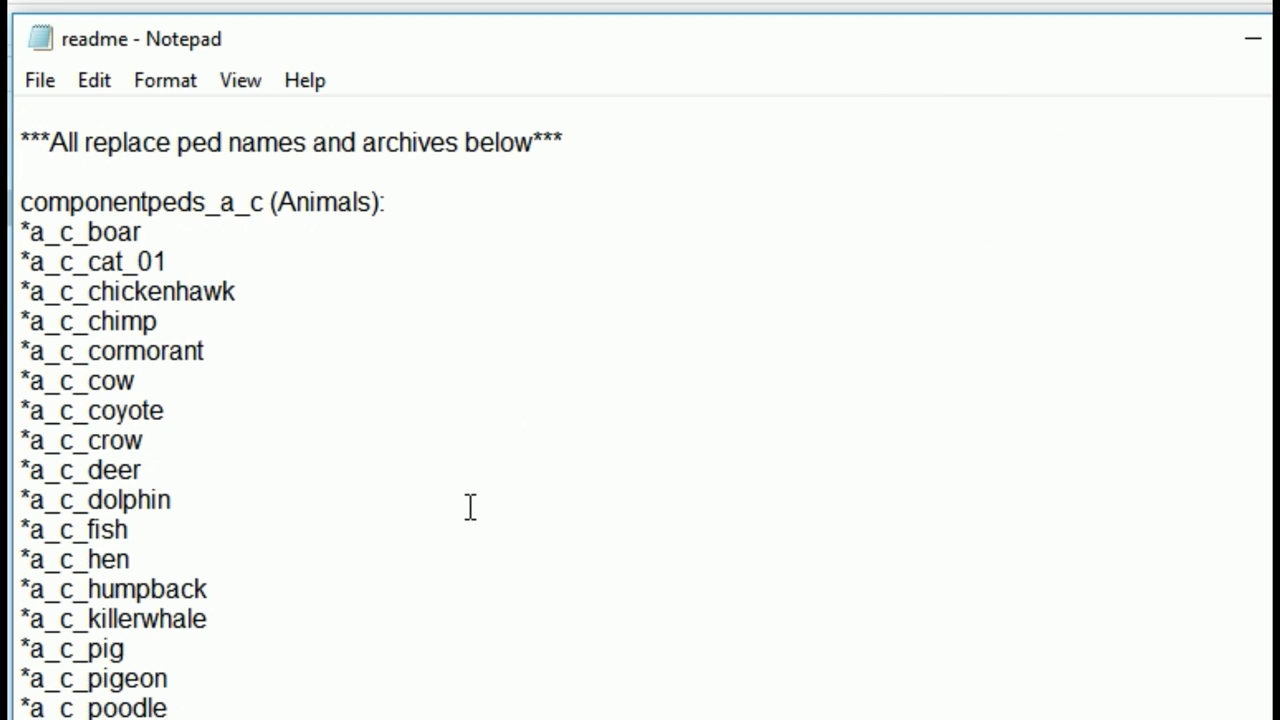
scroll(383, 494, "down", 9)
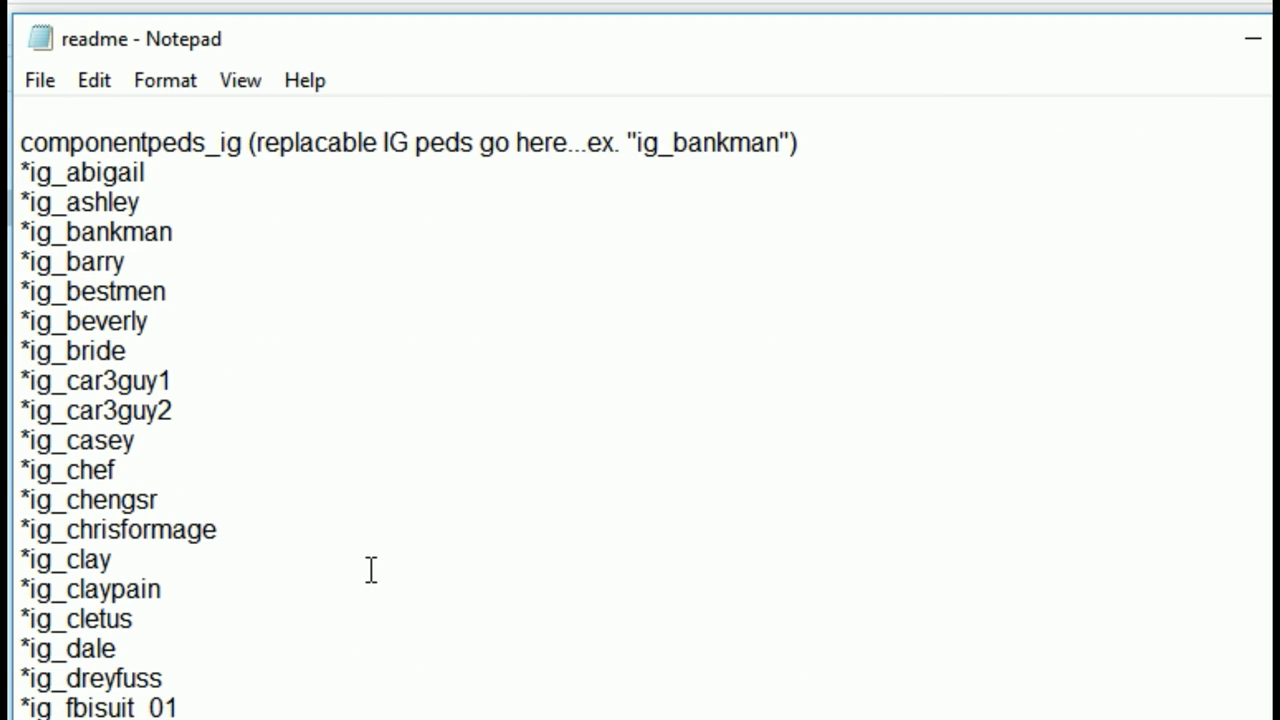
scroll(376, 557, "down", 5)
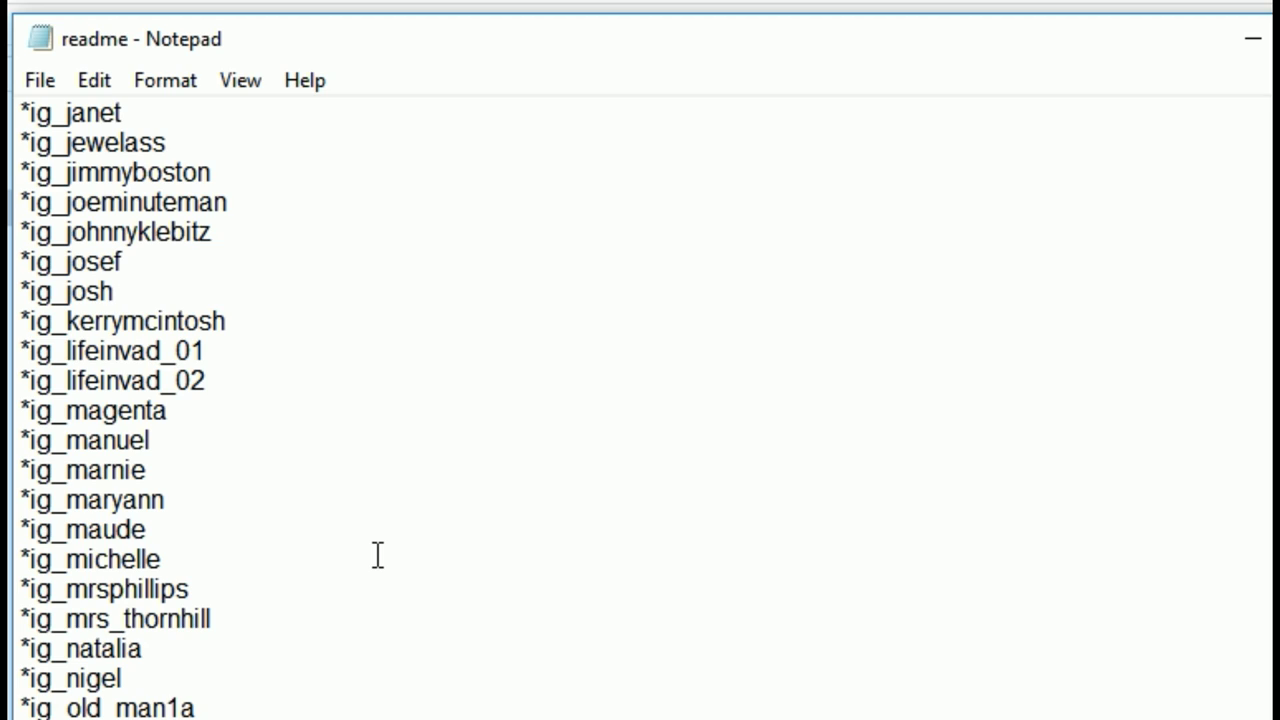
scroll(378, 555, "down", 1)
scroll(402, 600, "down", 6)
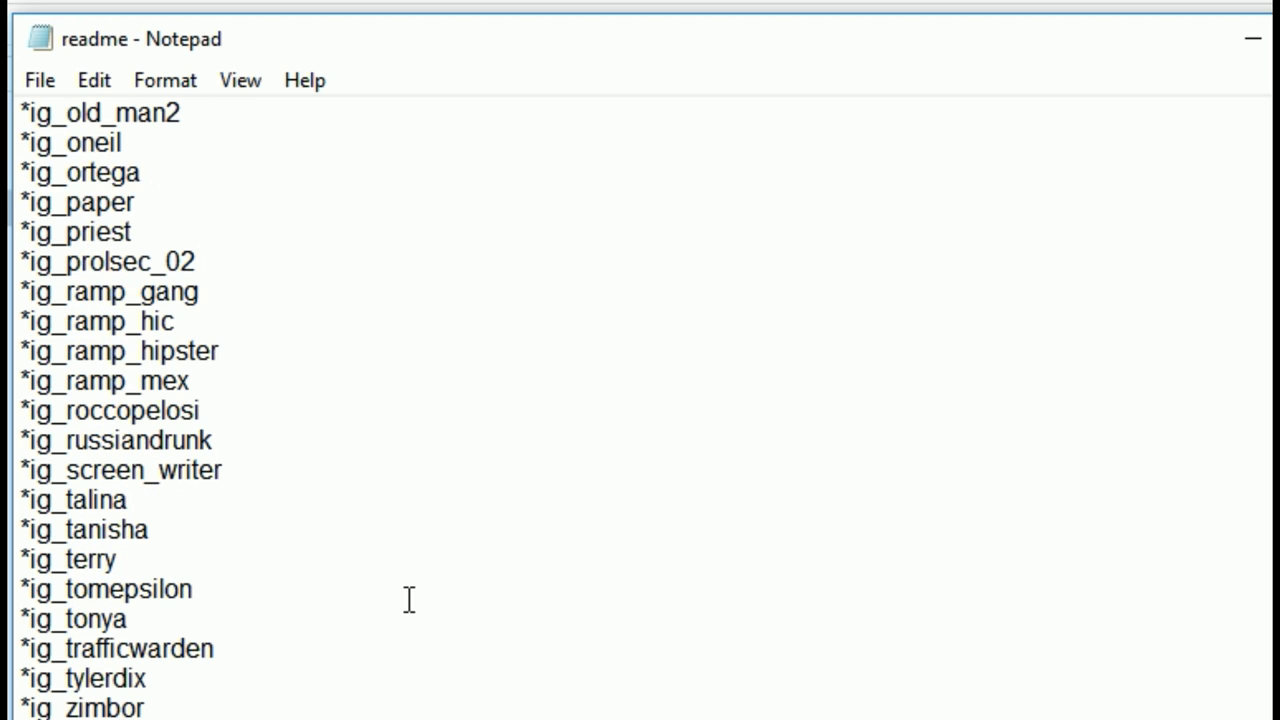
scroll(409, 600, "up", 20)
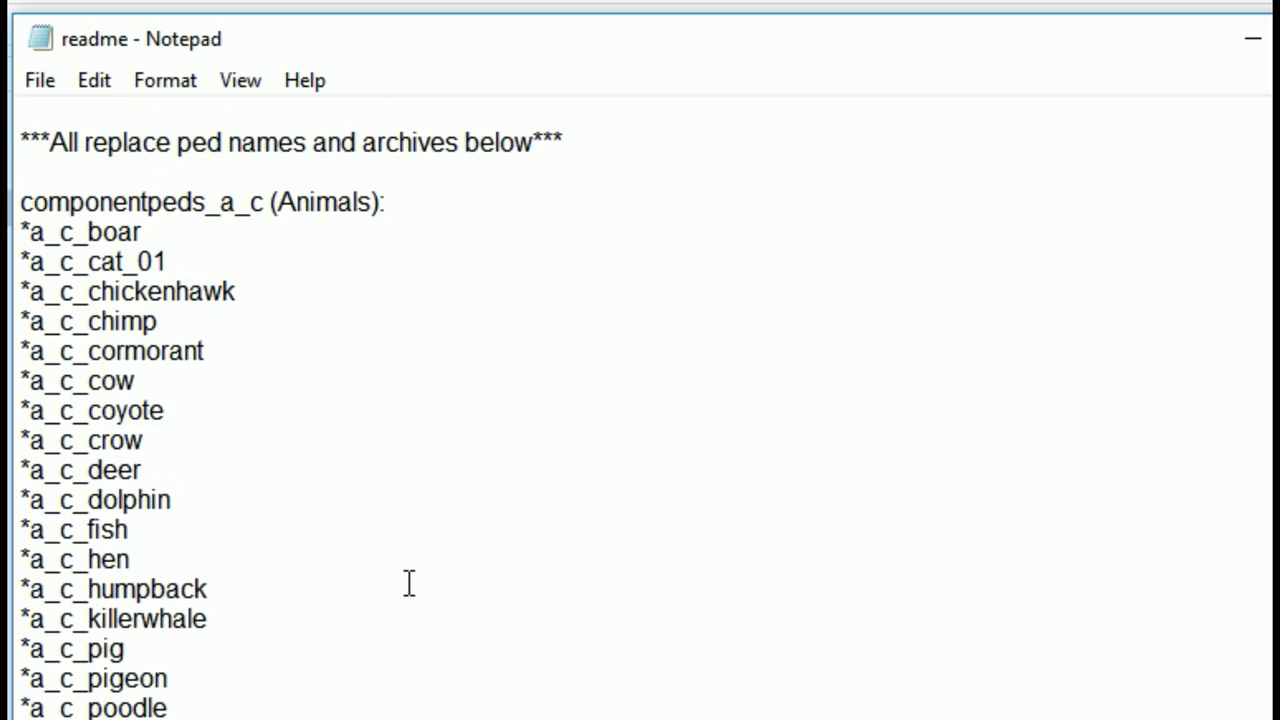
scroll(409, 578, "up", 2)
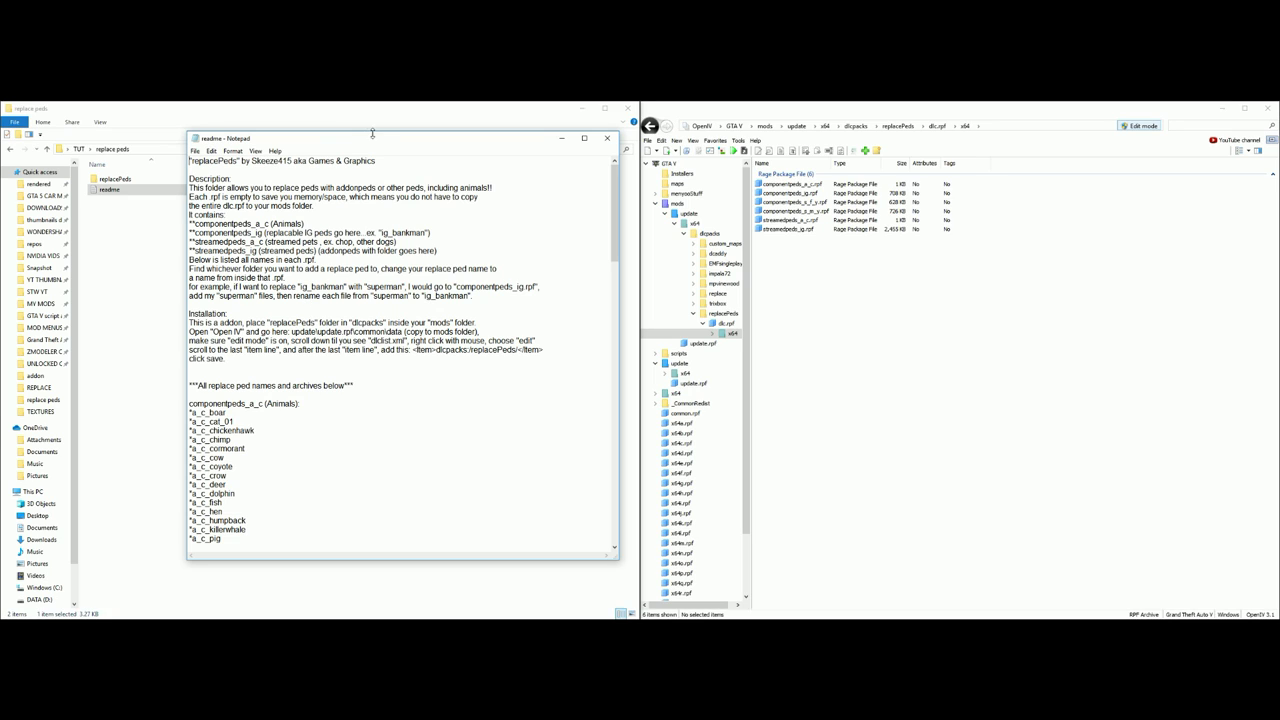
Step: Move the readme clear of the file list and open the Gnarcotic folder within TUT in File Explorer
left_click_drag(376, 140, 627, 304)
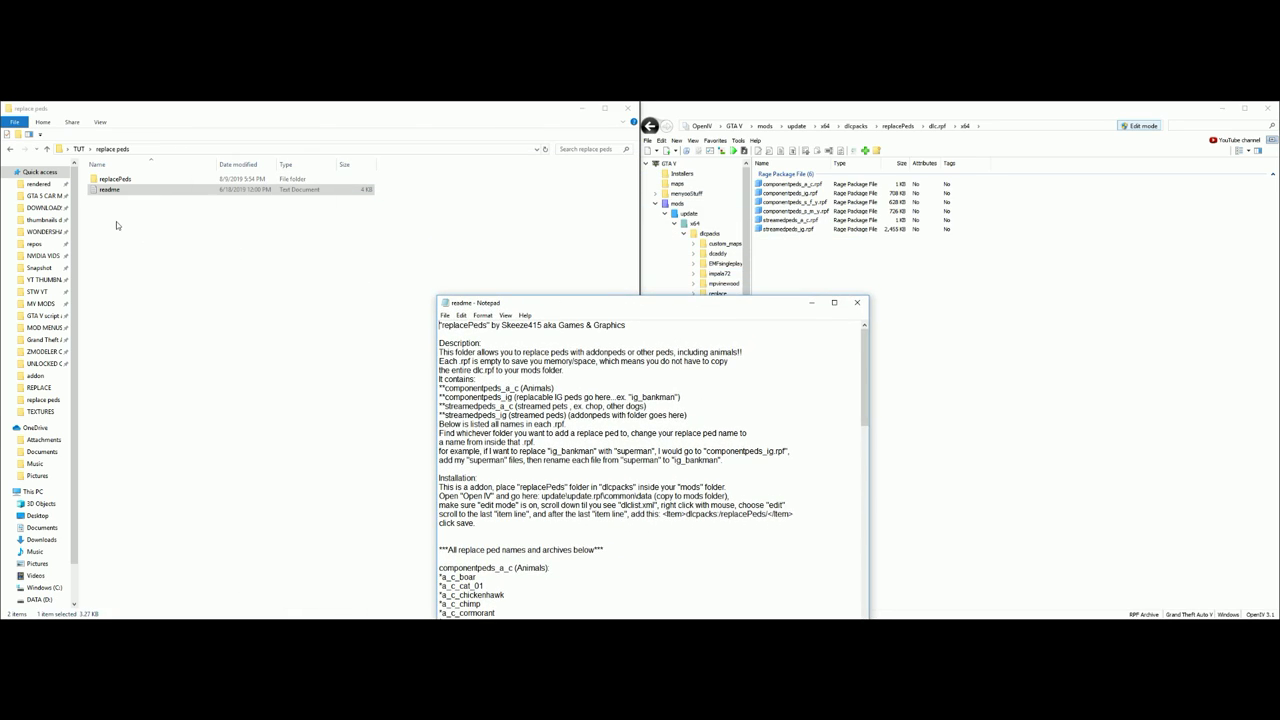
left_click(79, 149)
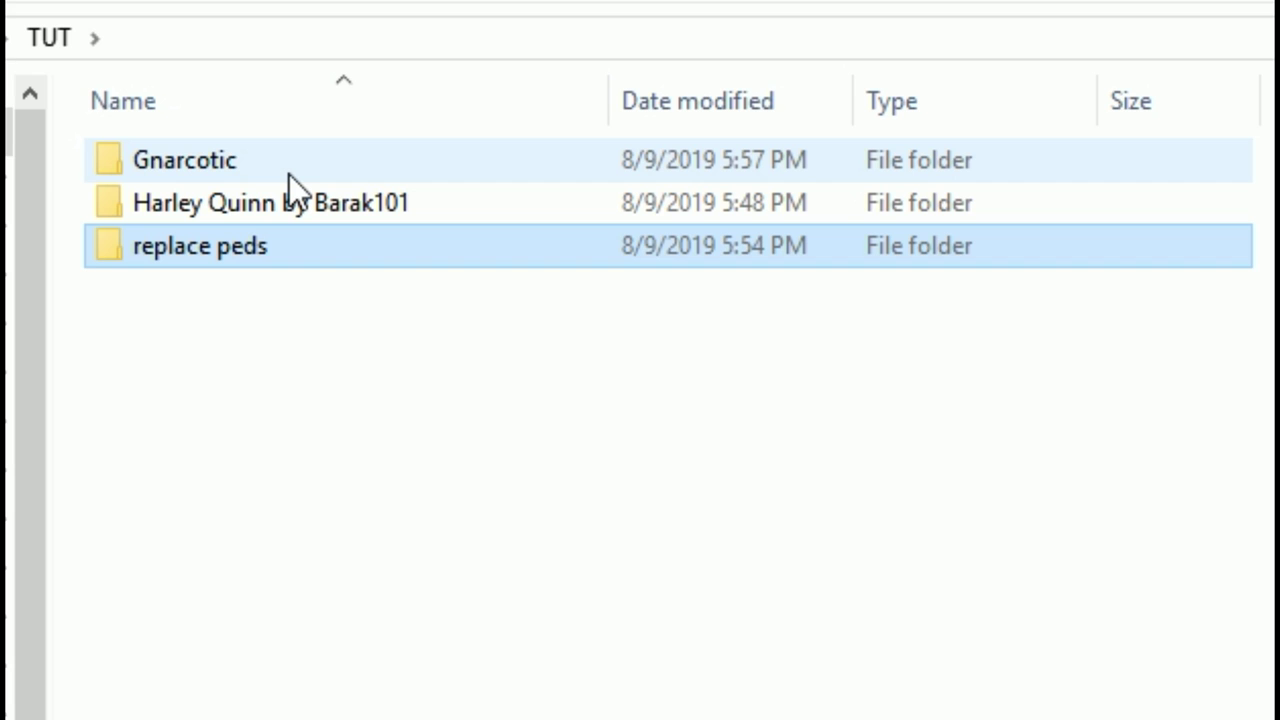
left_click(289, 164)
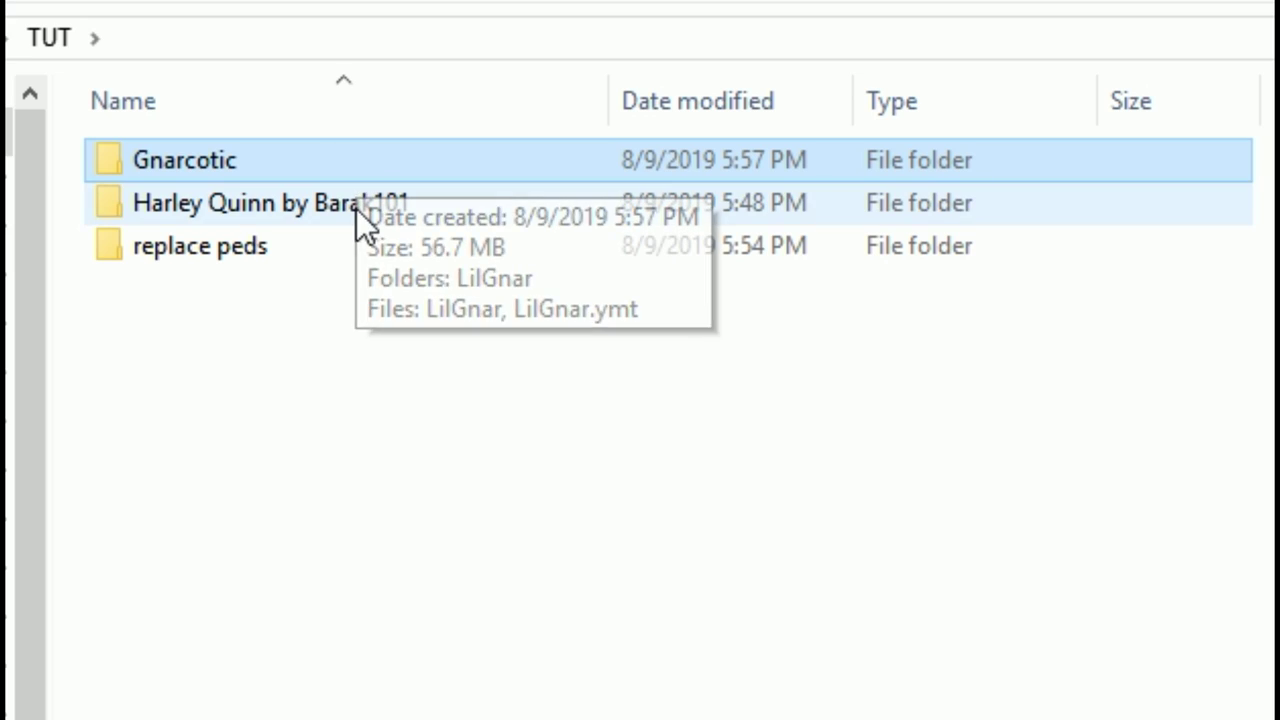
mouse_move(313, 162)
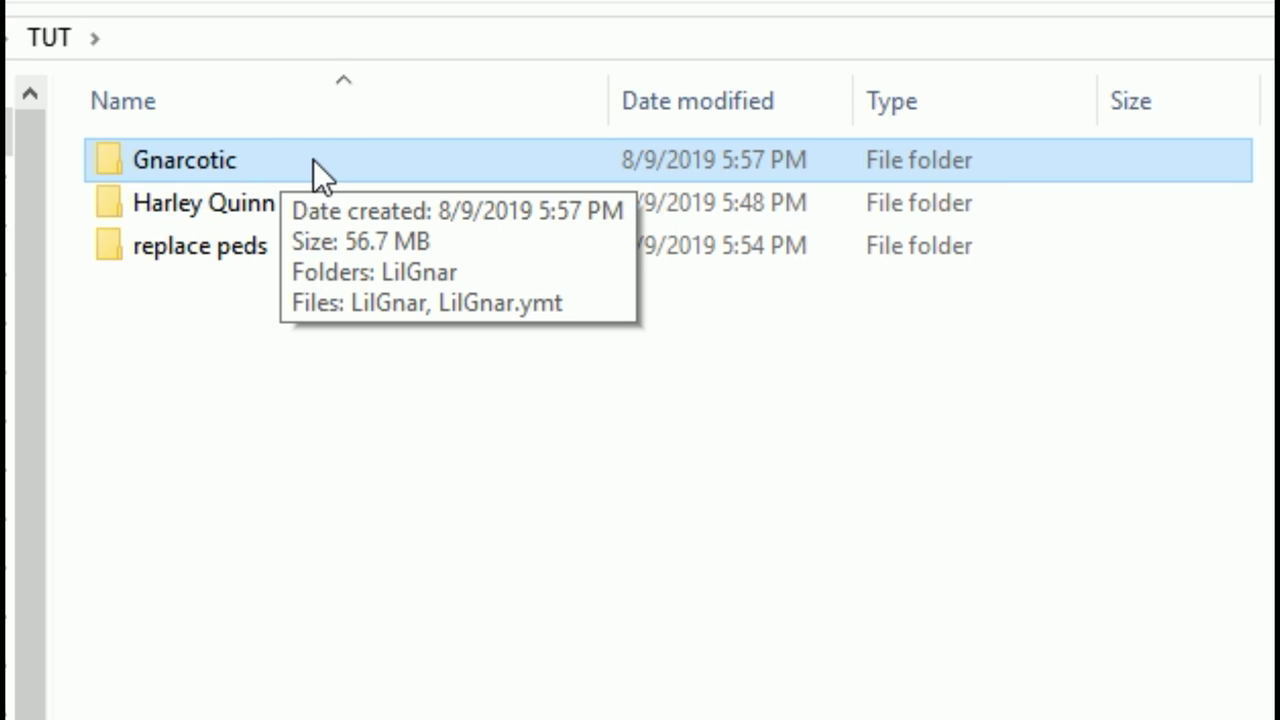
double_click(313, 159)
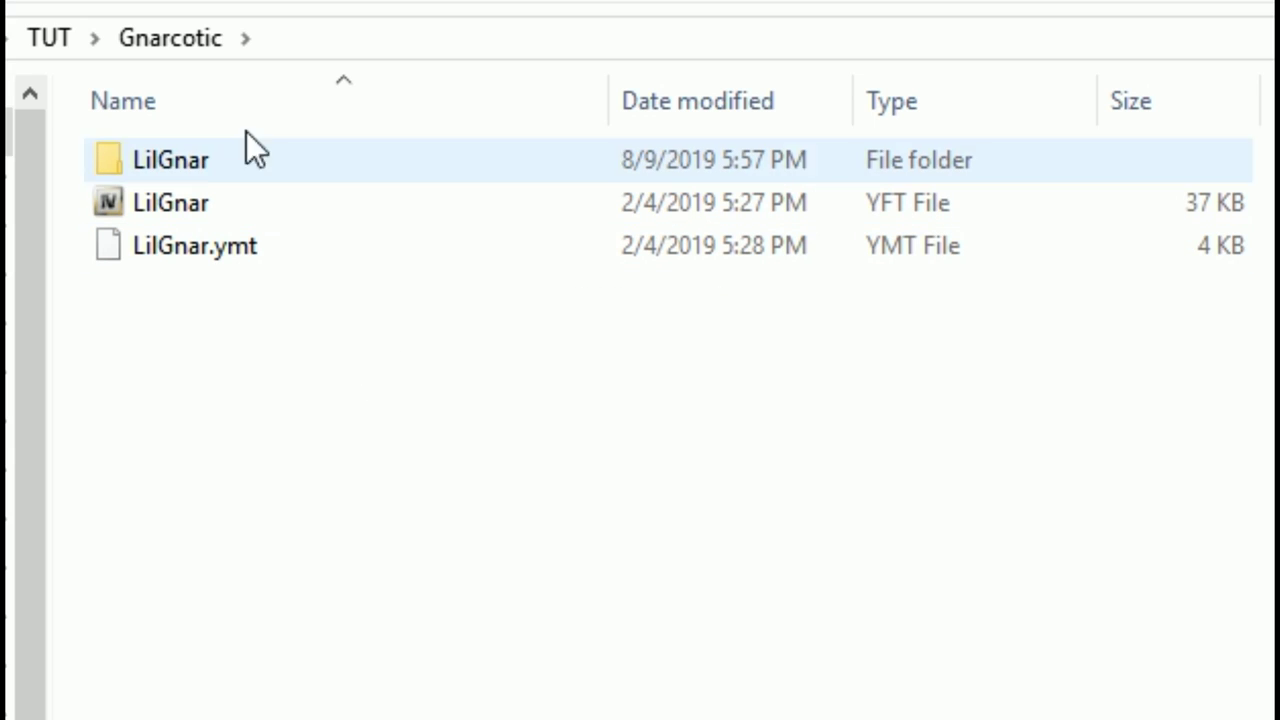
mouse_move(280, 160)
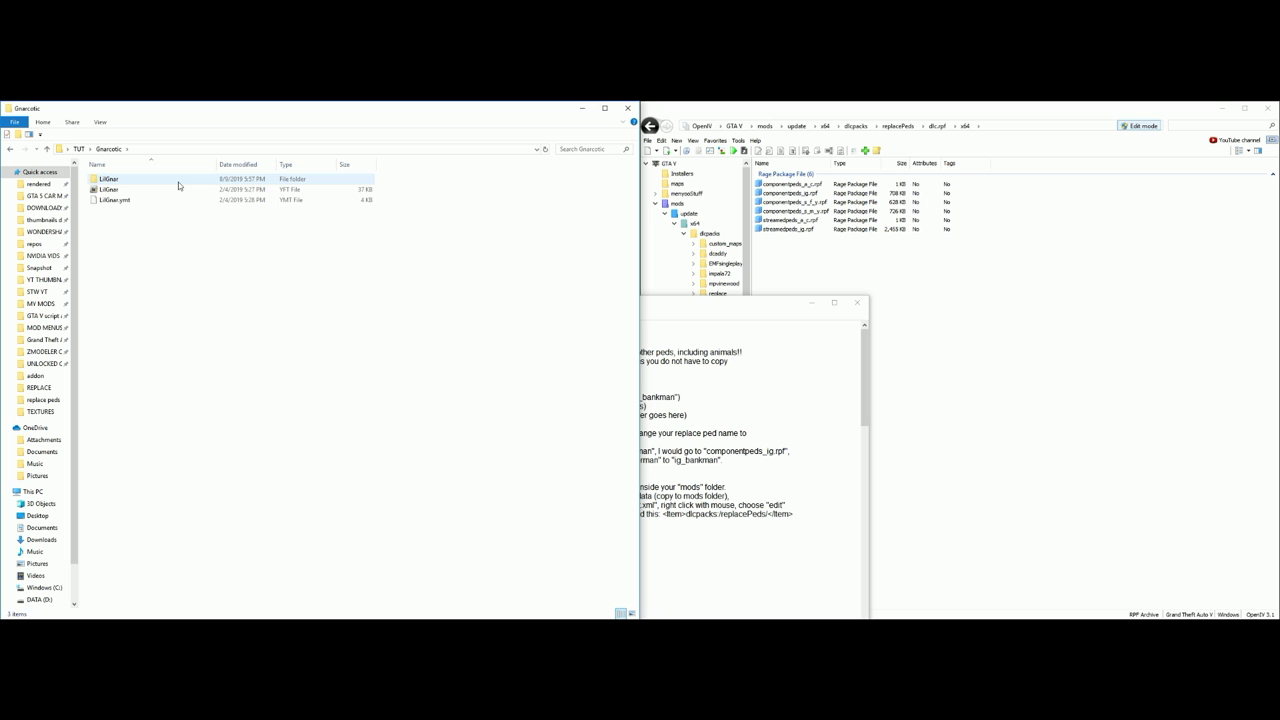
Step: Bring the readme back to the front, highlight its streamedpeds_ig description line and find the streamedpeds_ig name list
left_click(666, 303)
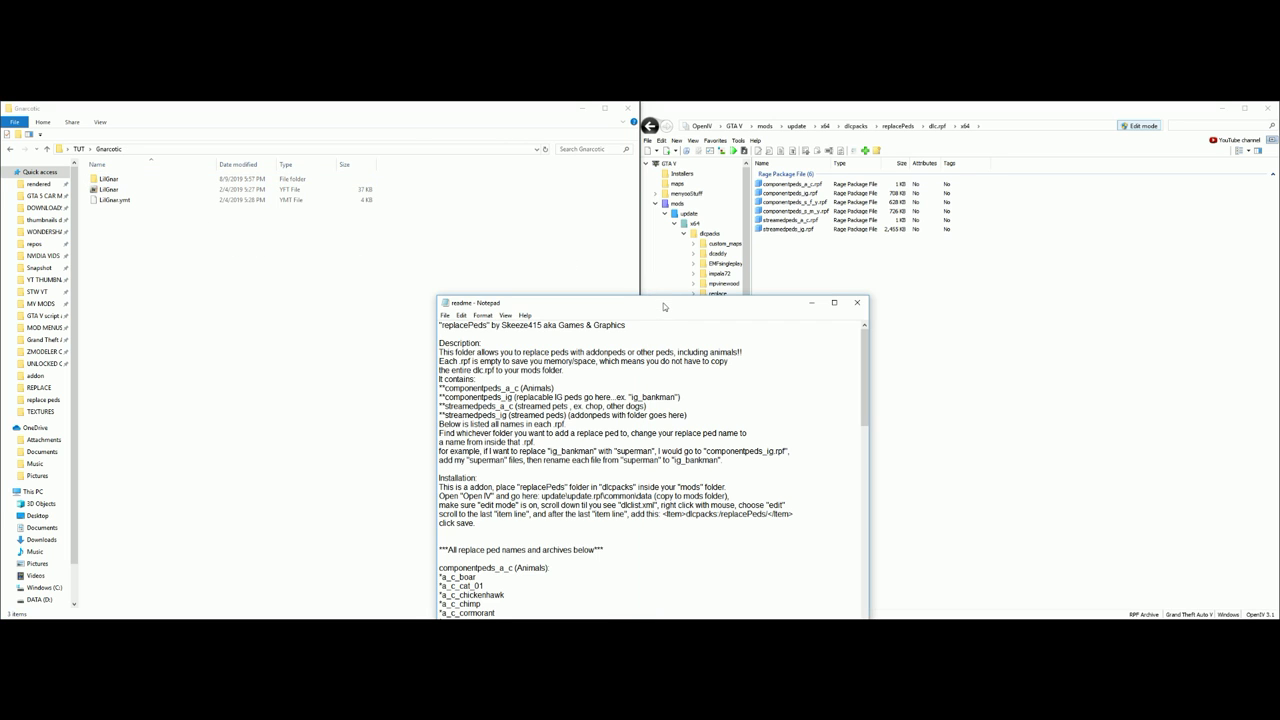
left_click_drag(671, 303, 528, 205)
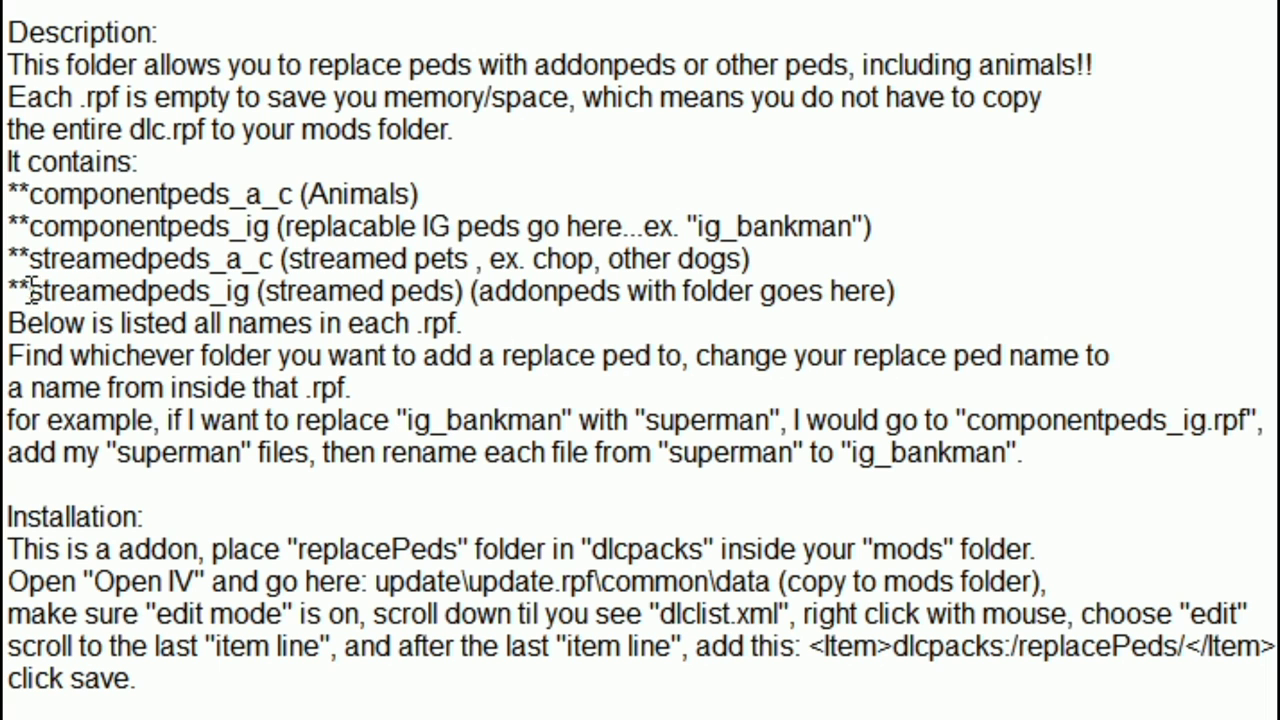
left_click_drag(10, 290, 912, 300)
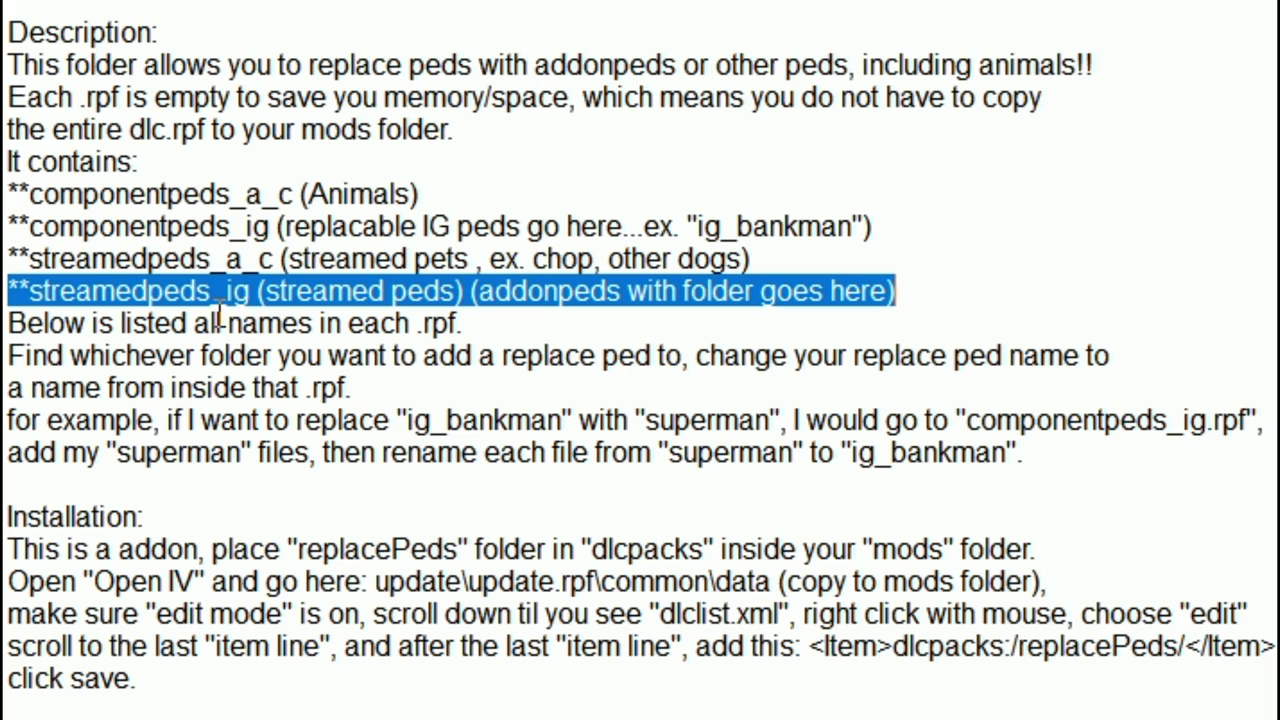
scroll(710, 400, "down", 6)
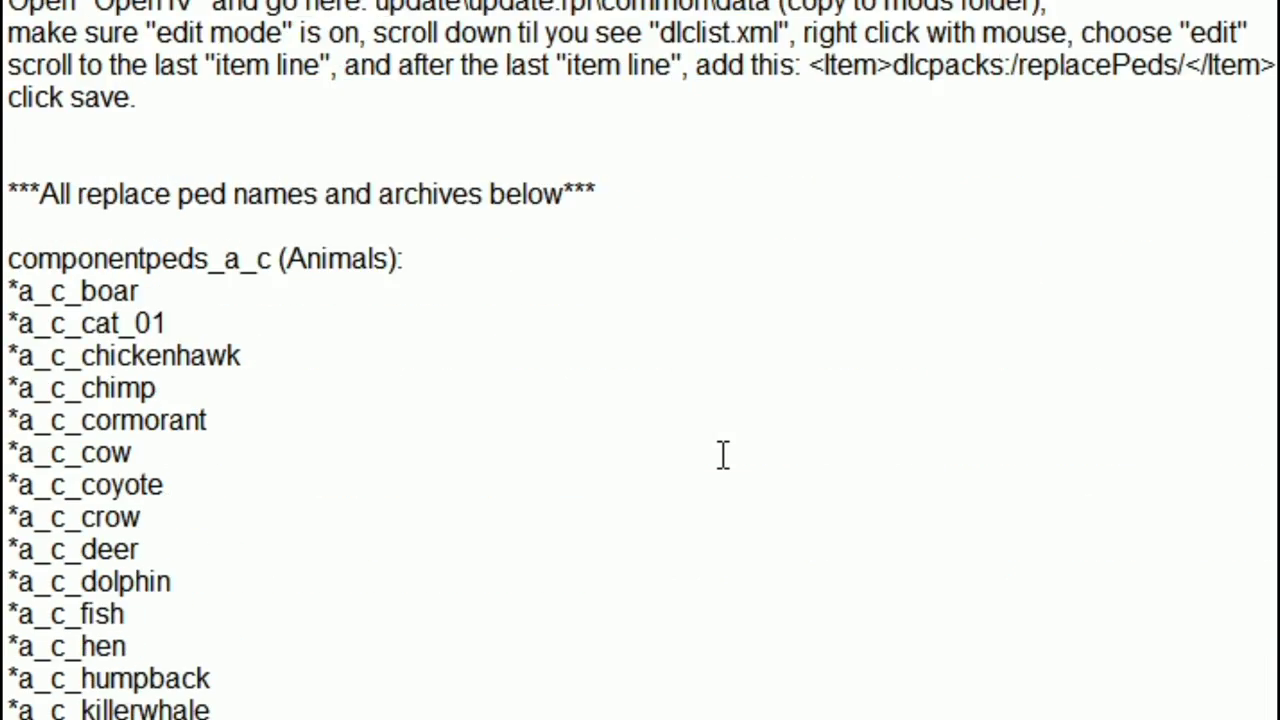
scroll(723, 455, "down", 20)
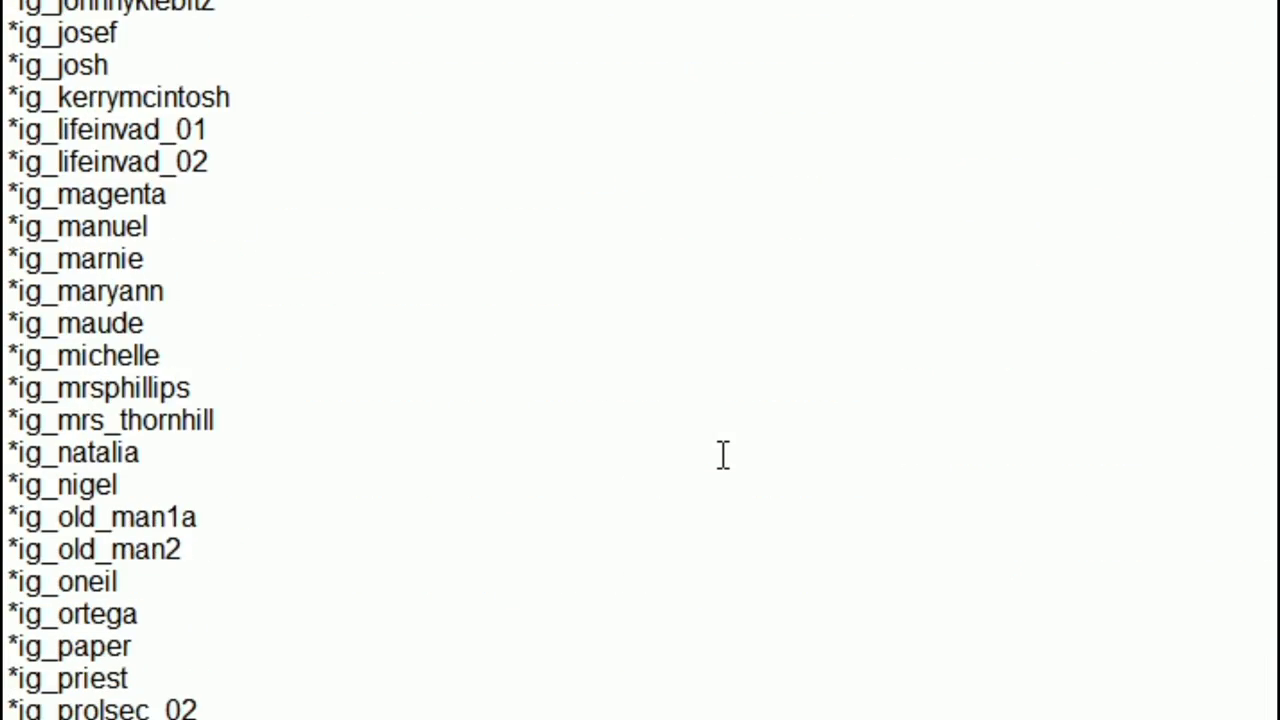
scroll(723, 455, "down", 10)
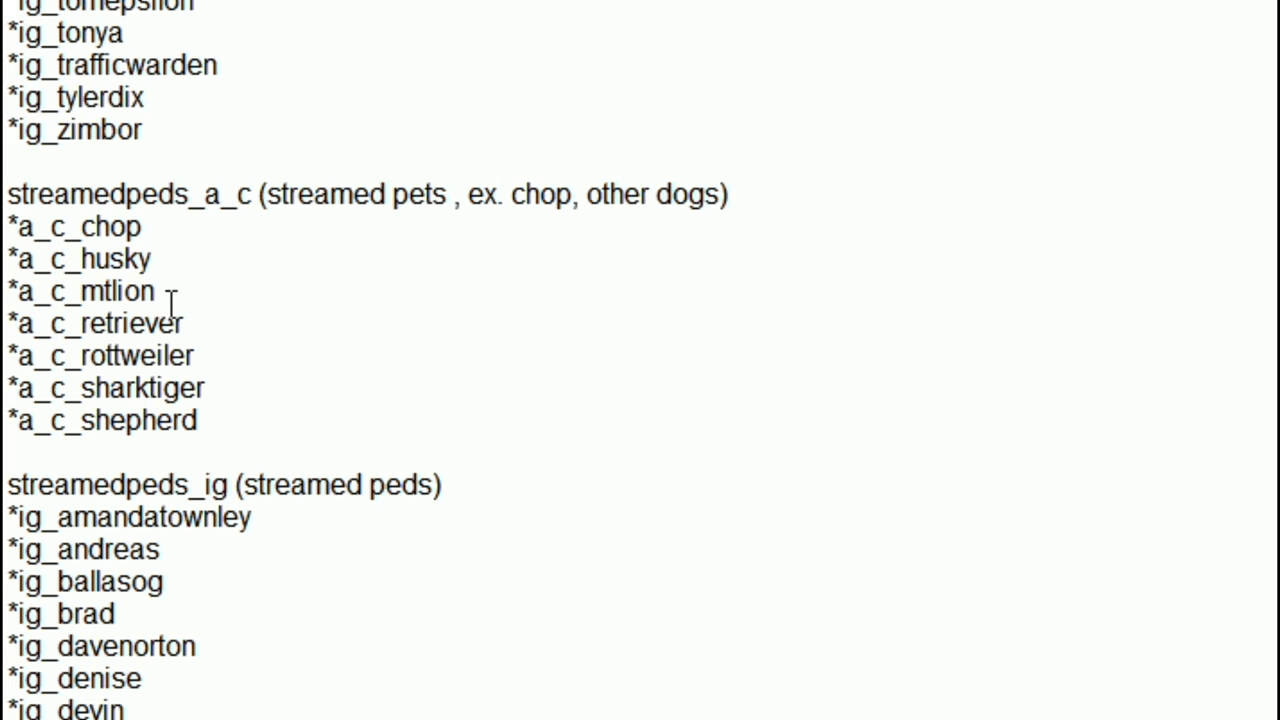
Step: Open the streamedpeds_ig.rpf archive inside the replacePeds x64 folder in OpenIV
scroll(308, 615, "down", 3)
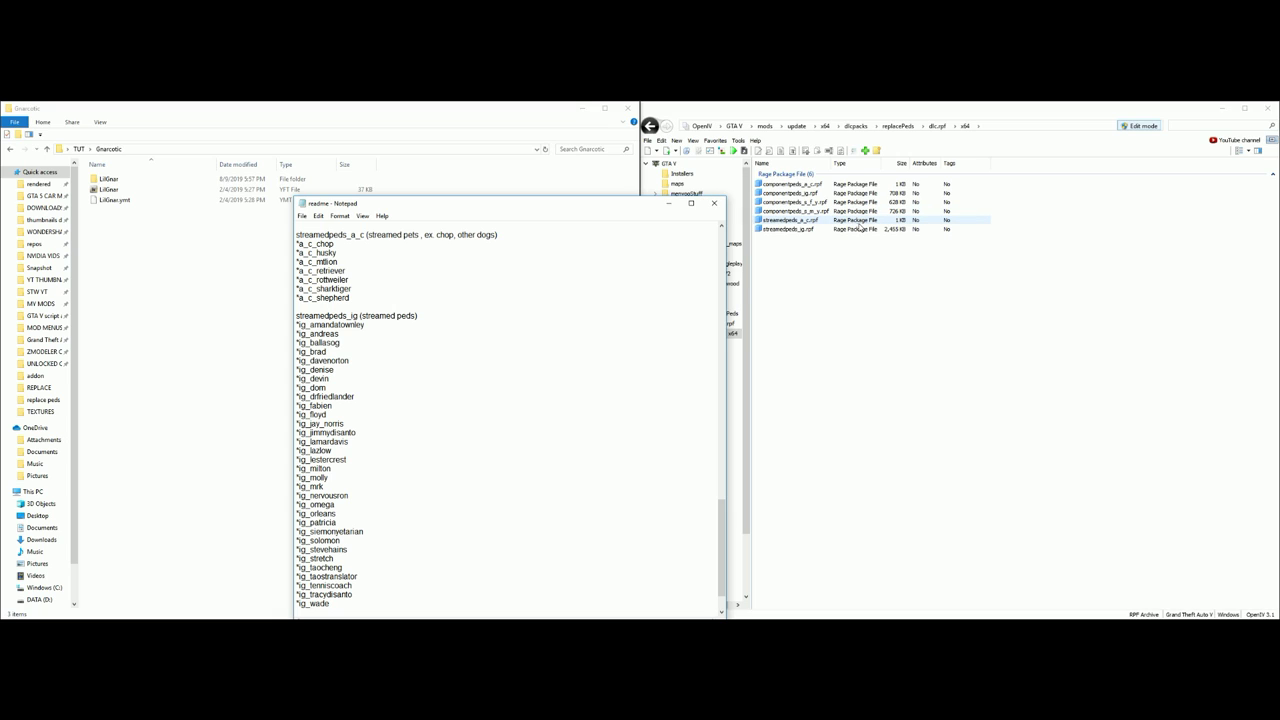
left_click(829, 229)
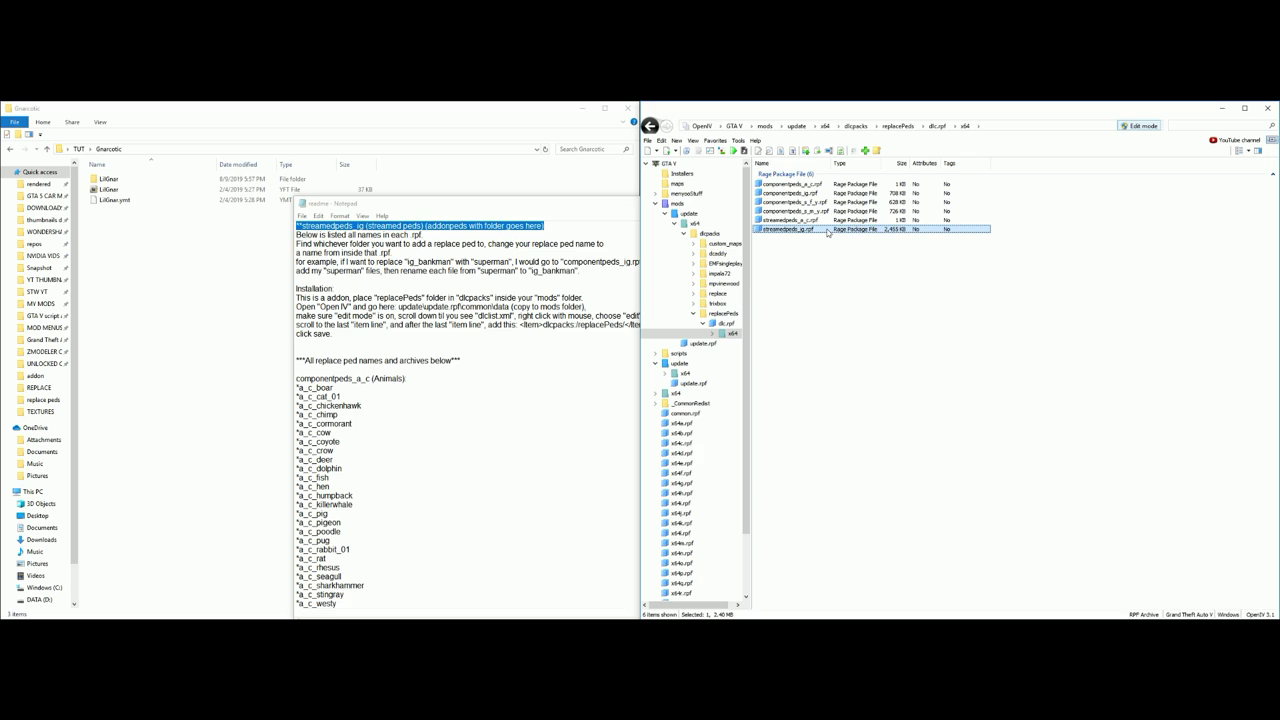
double_click(827, 231)
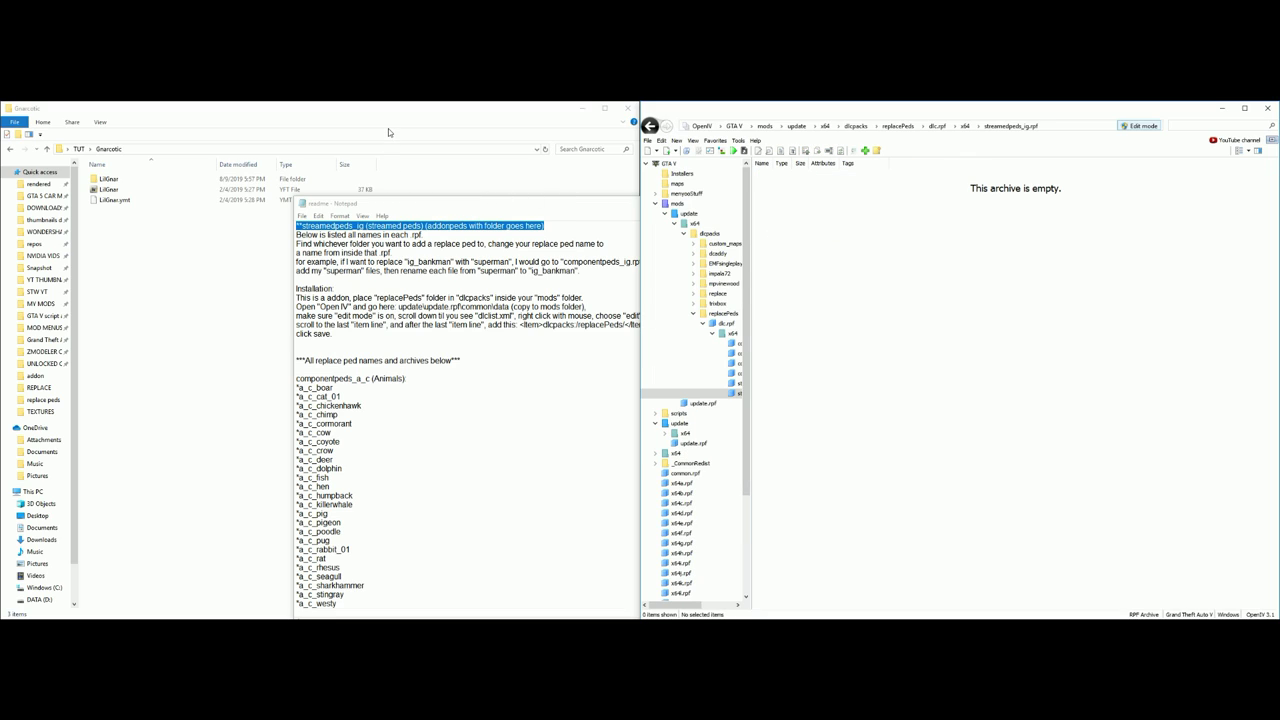
Step: Find the streamedpeds_ig name list in the readme and copy the ped name ig_lamardavis
left_click(493, 206)
scroll(550, 423, "down", 8)
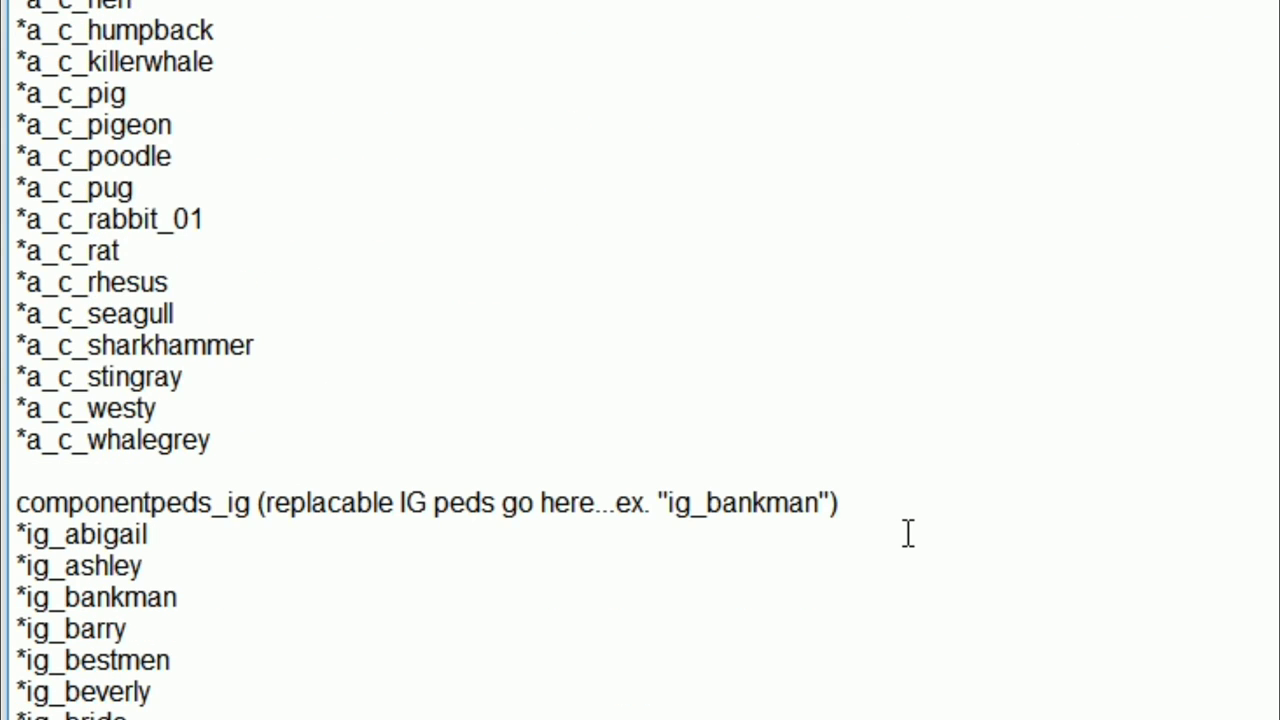
scroll(908, 533, "down", 4)
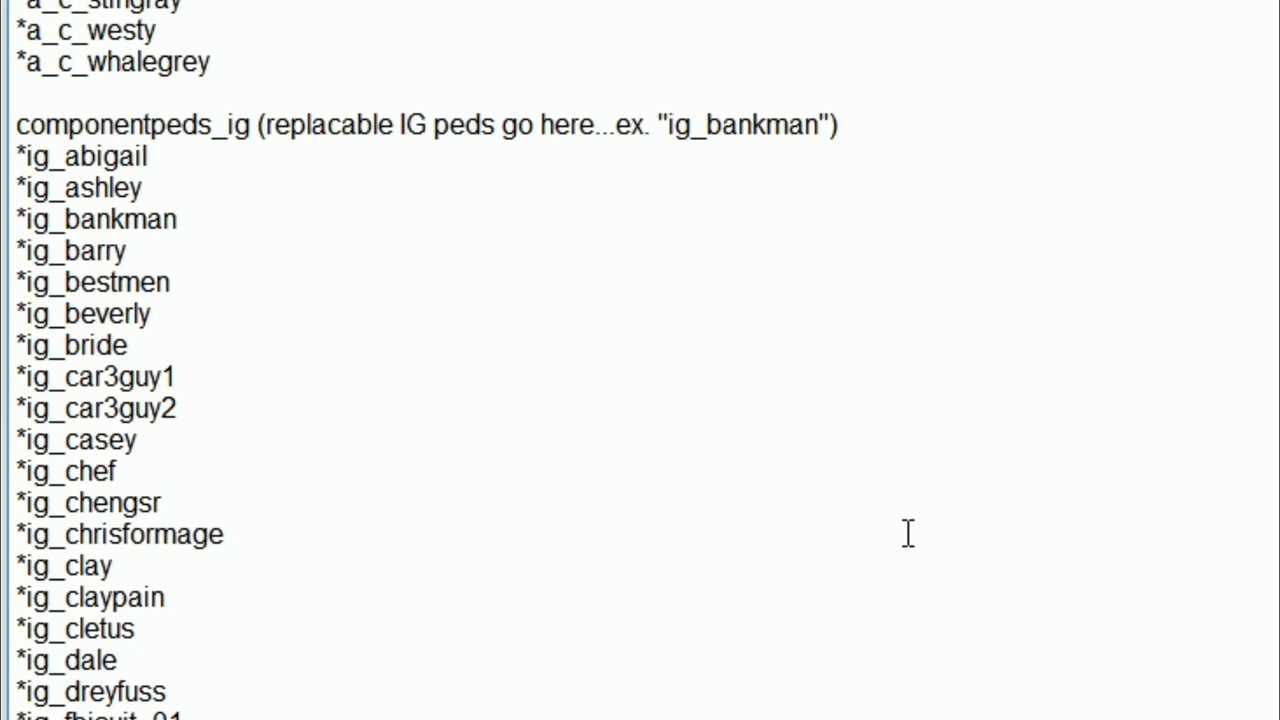
scroll(908, 533, "down", 20)
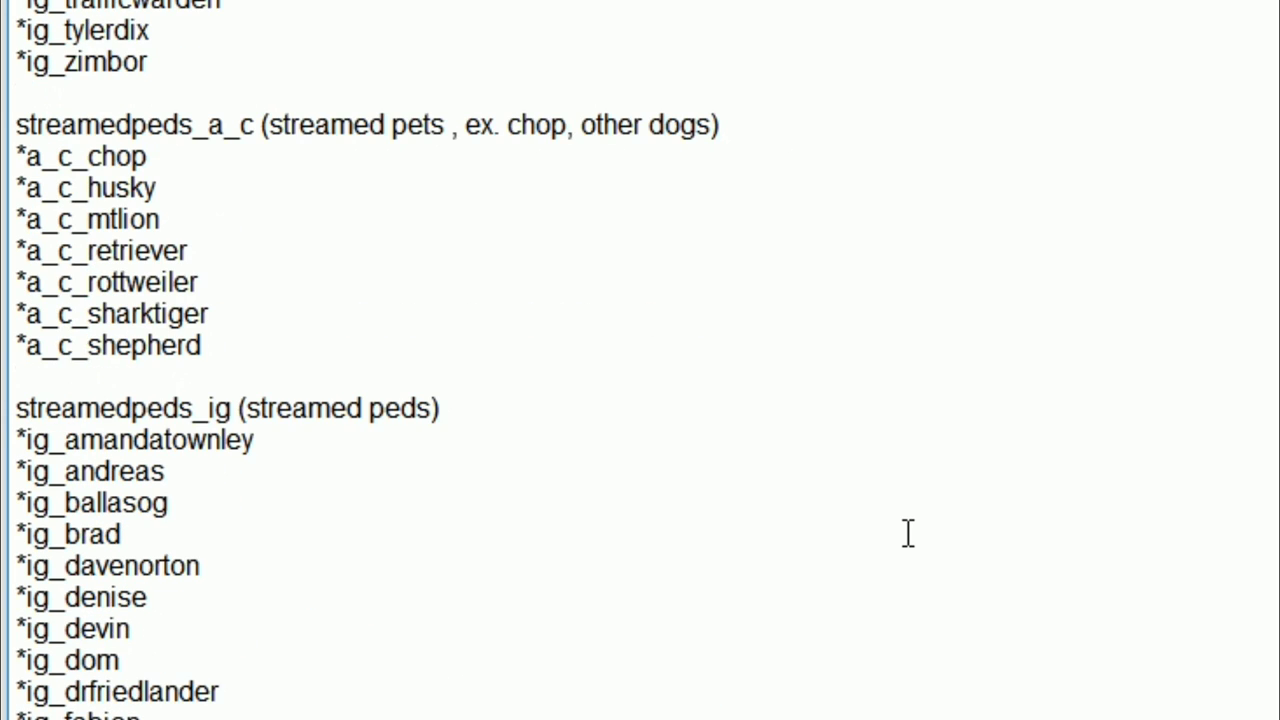
scroll(908, 533, "up", 1)
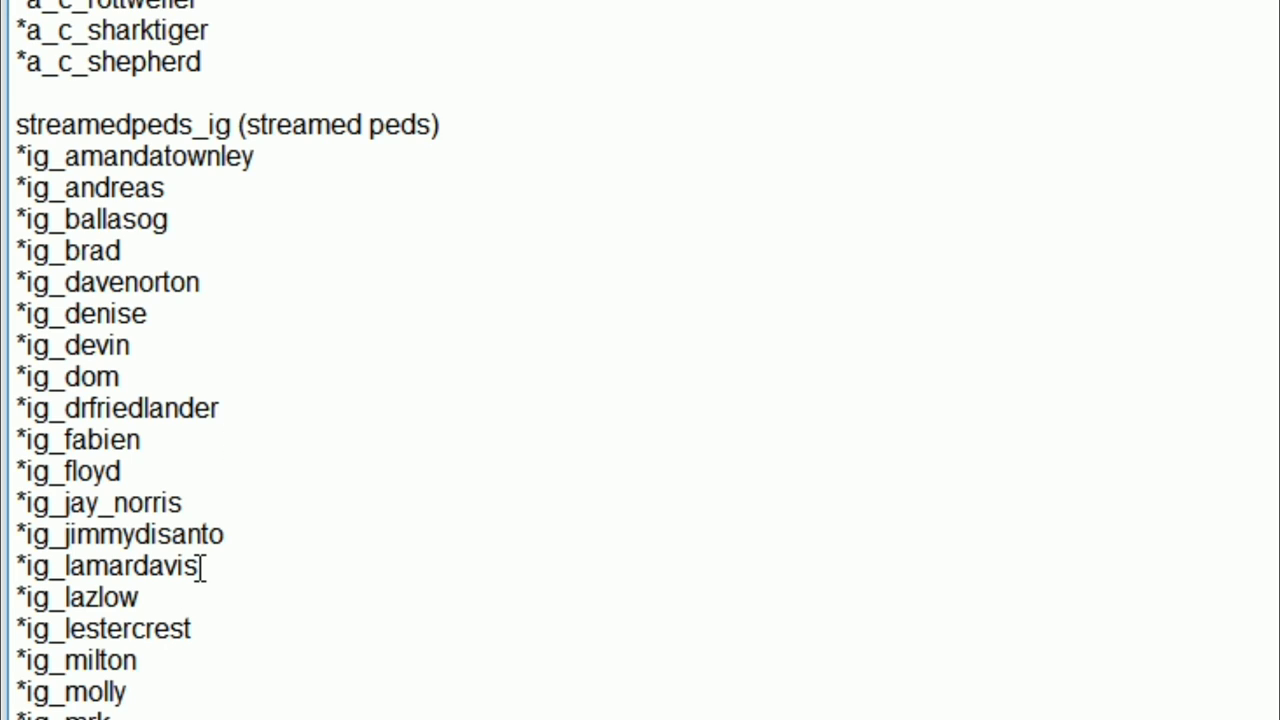
left_click_drag(200, 567, 28, 567)
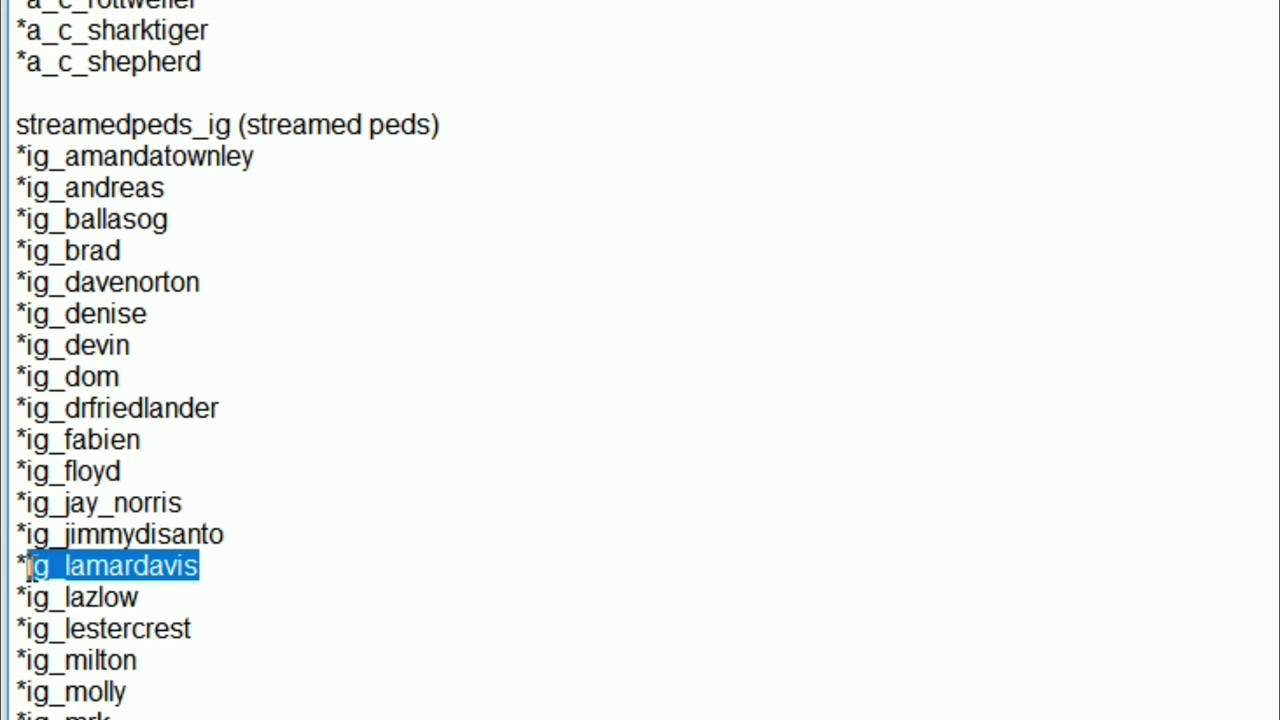
right_click(152, 566)
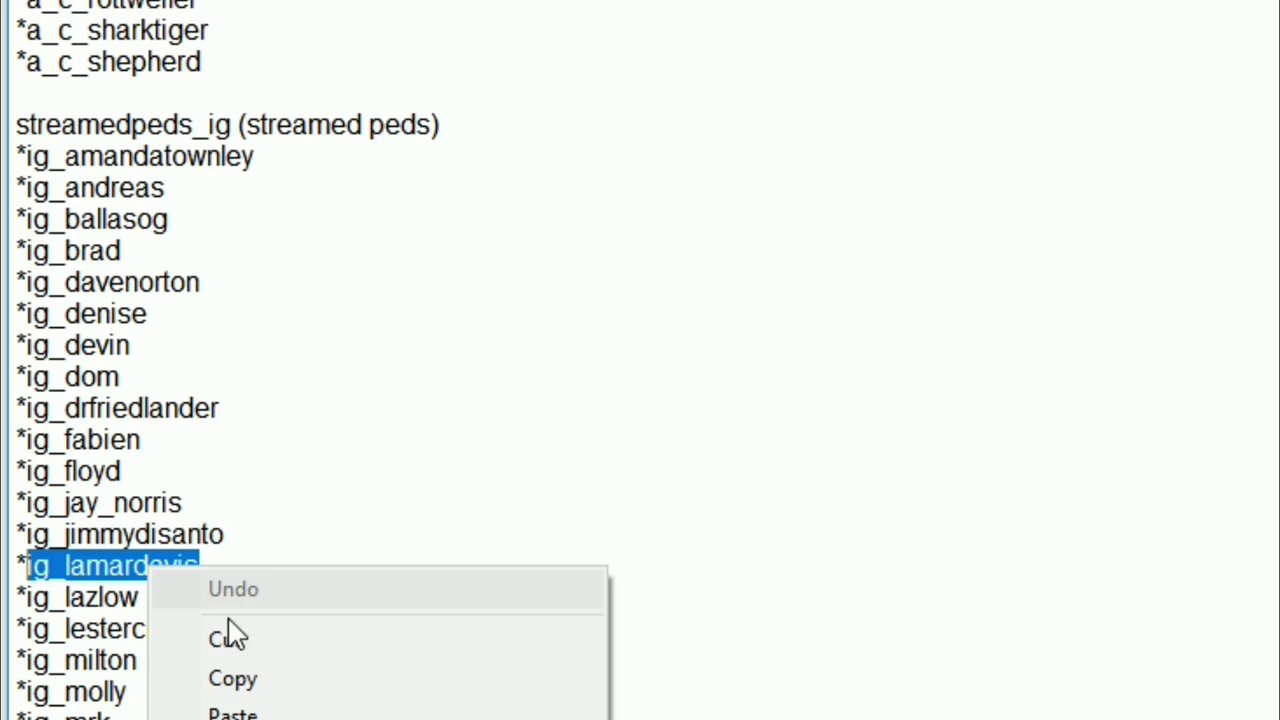
left_click(288, 690)
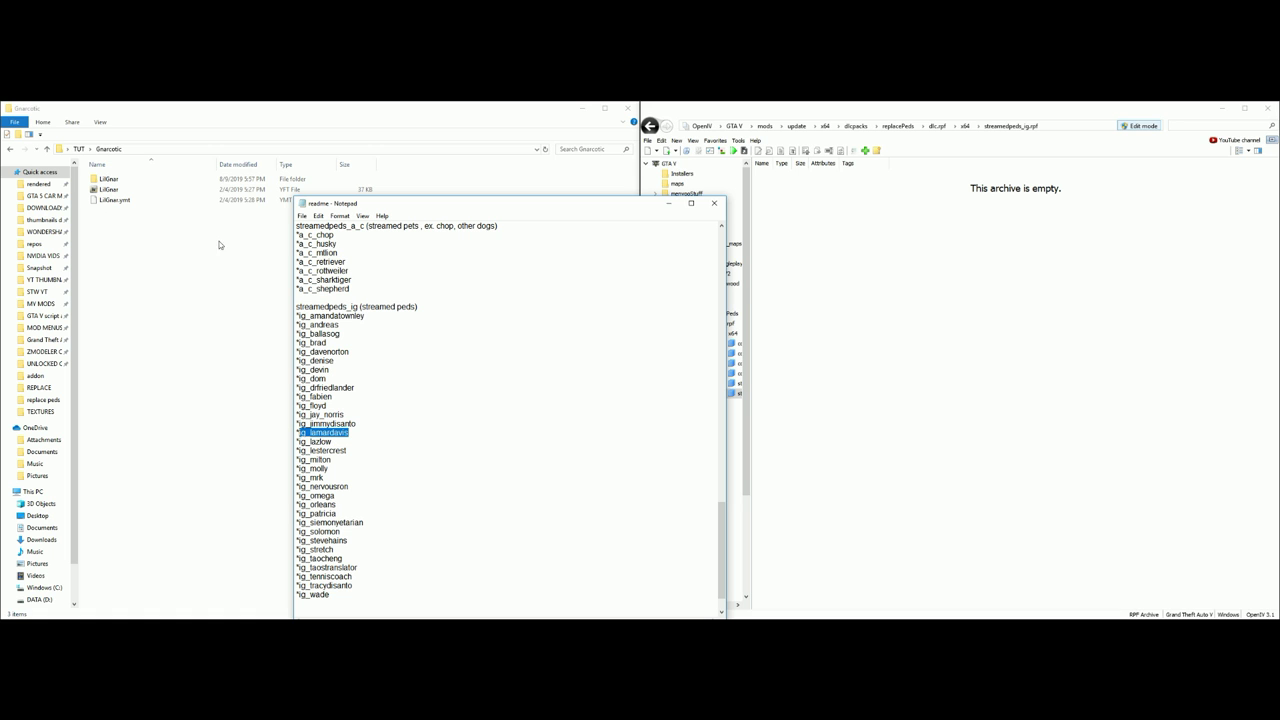
Step: Rename the LilGnar folder, YFT and YMT files as ig_lamardavis and add all three to the open streamedpeds_ig.rpf archive
key("alt+F4")
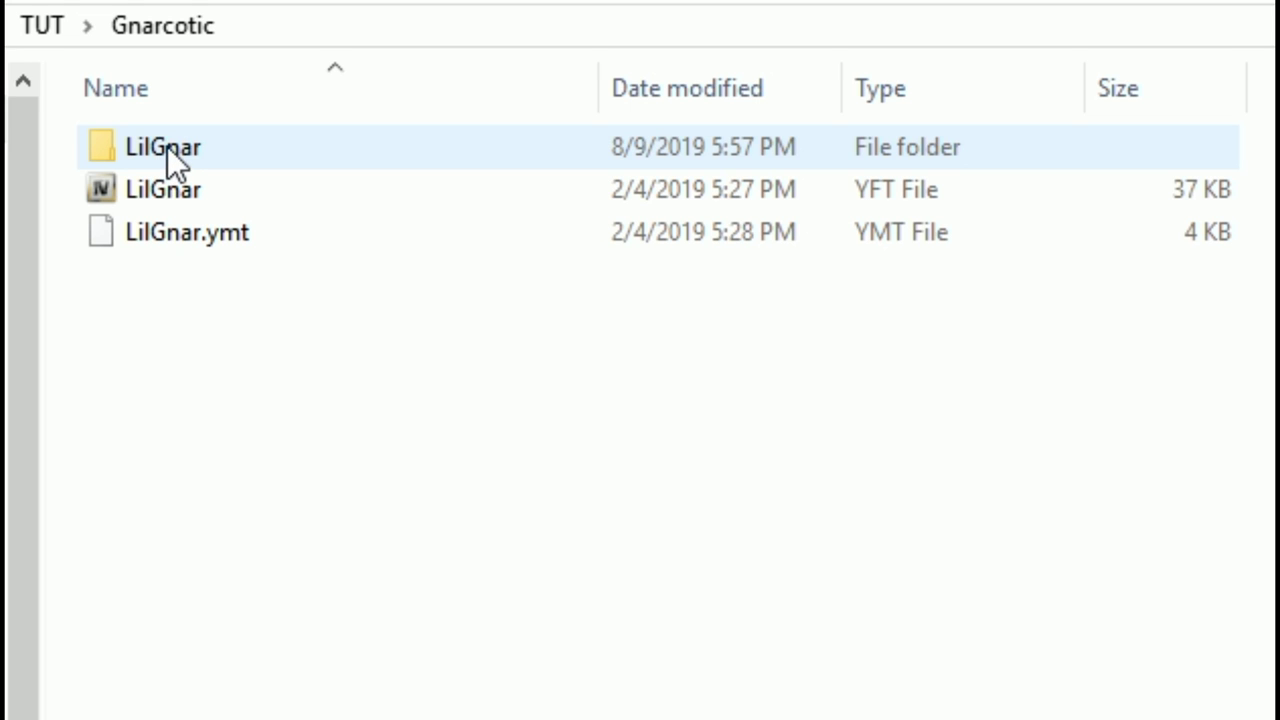
left_click(167, 146)
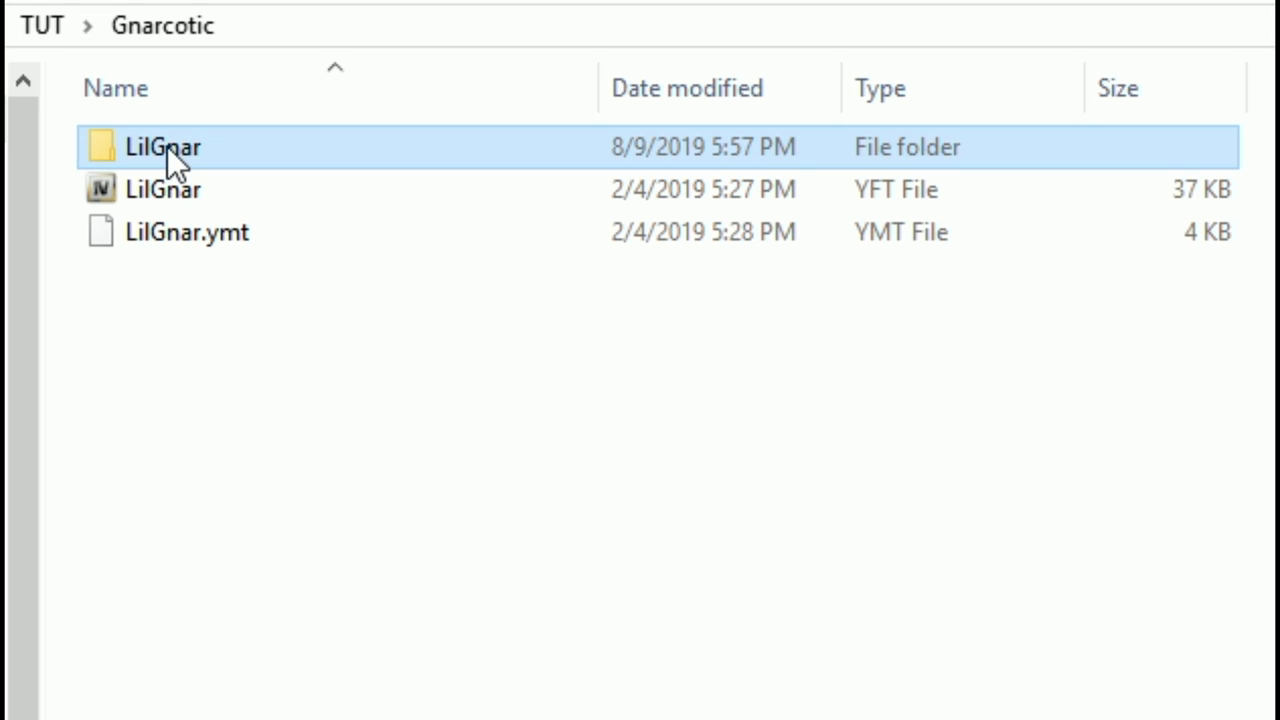
left_click(194, 190, "shift")
left_click(183, 232, "shift")
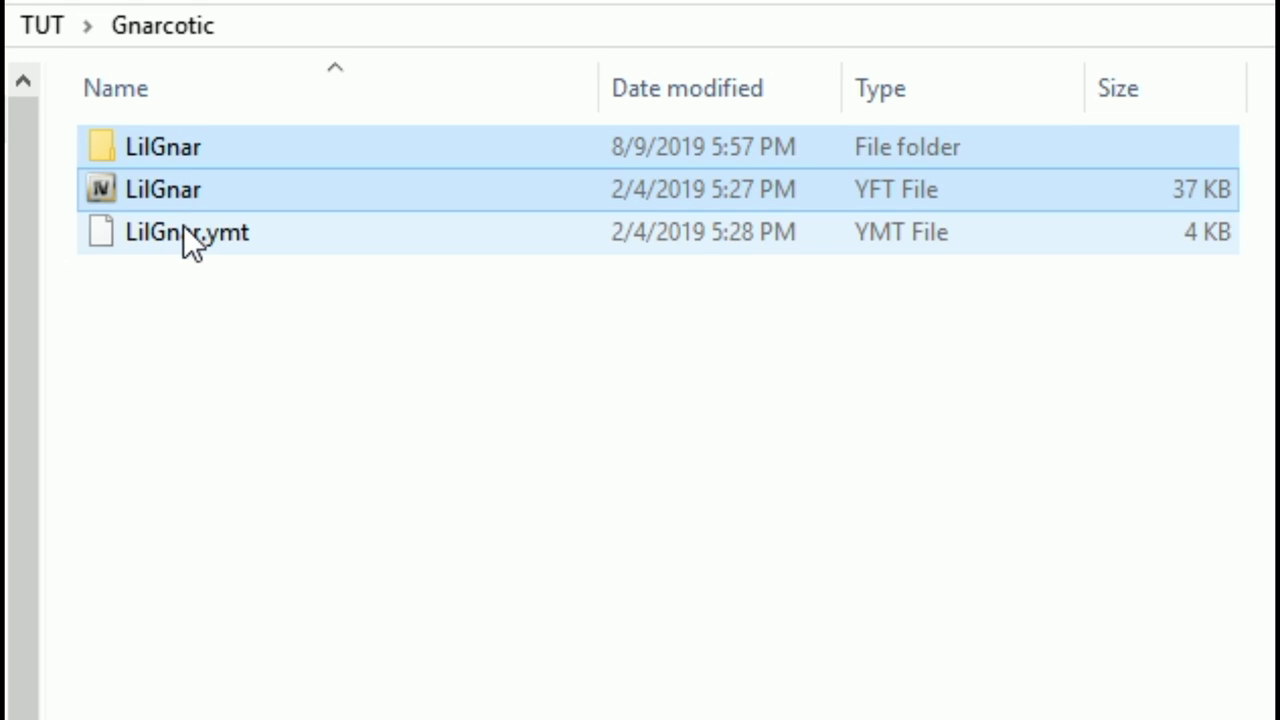
right_click(176, 241)
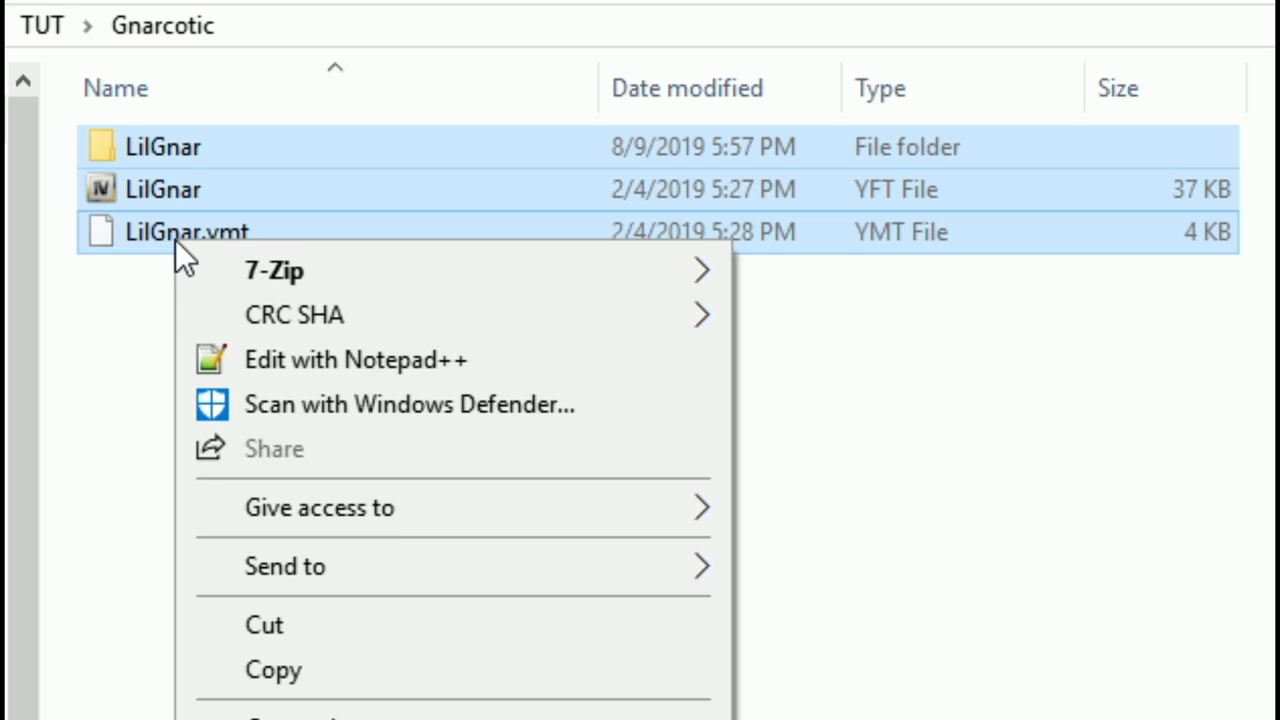
key("m")
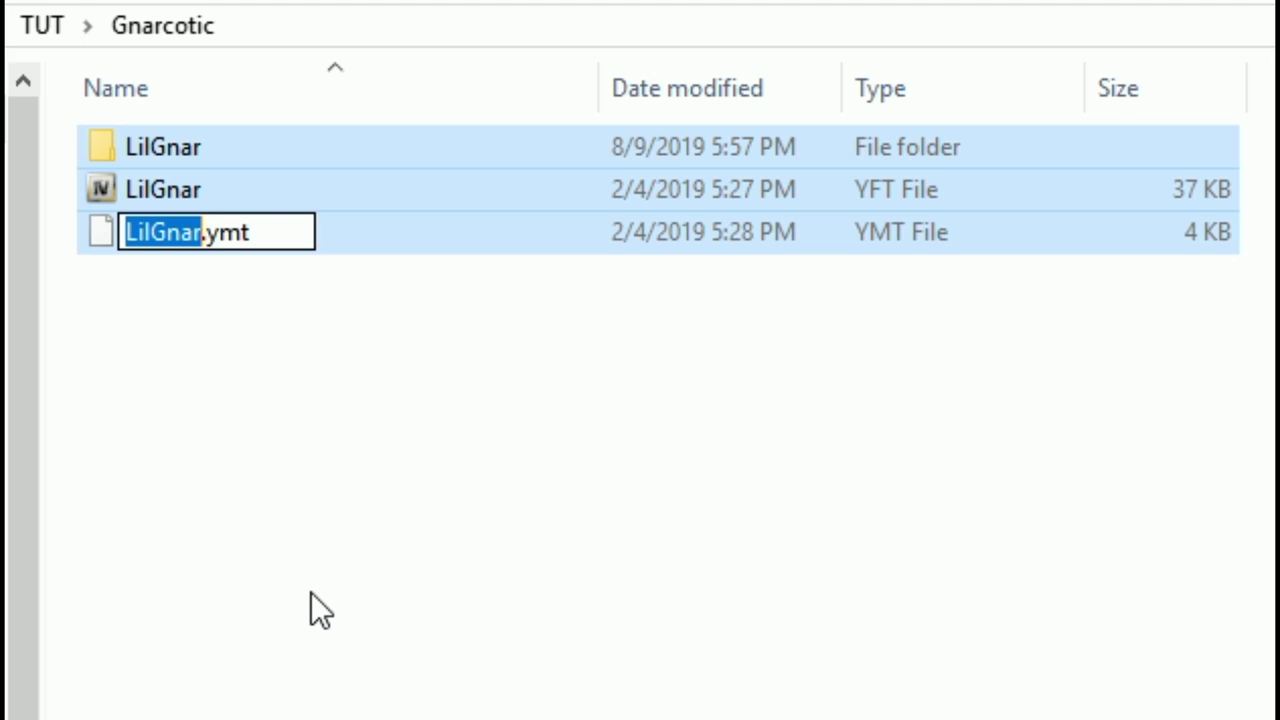
key("ctrl+v")
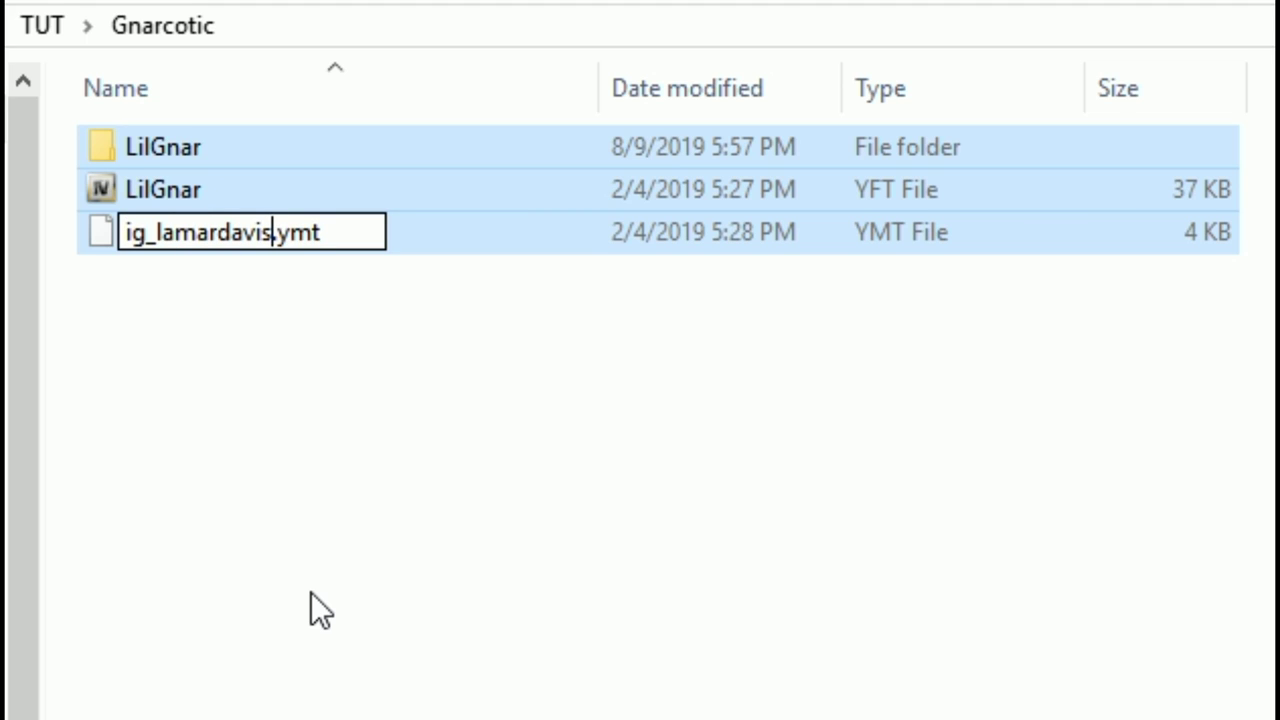
key("Return")
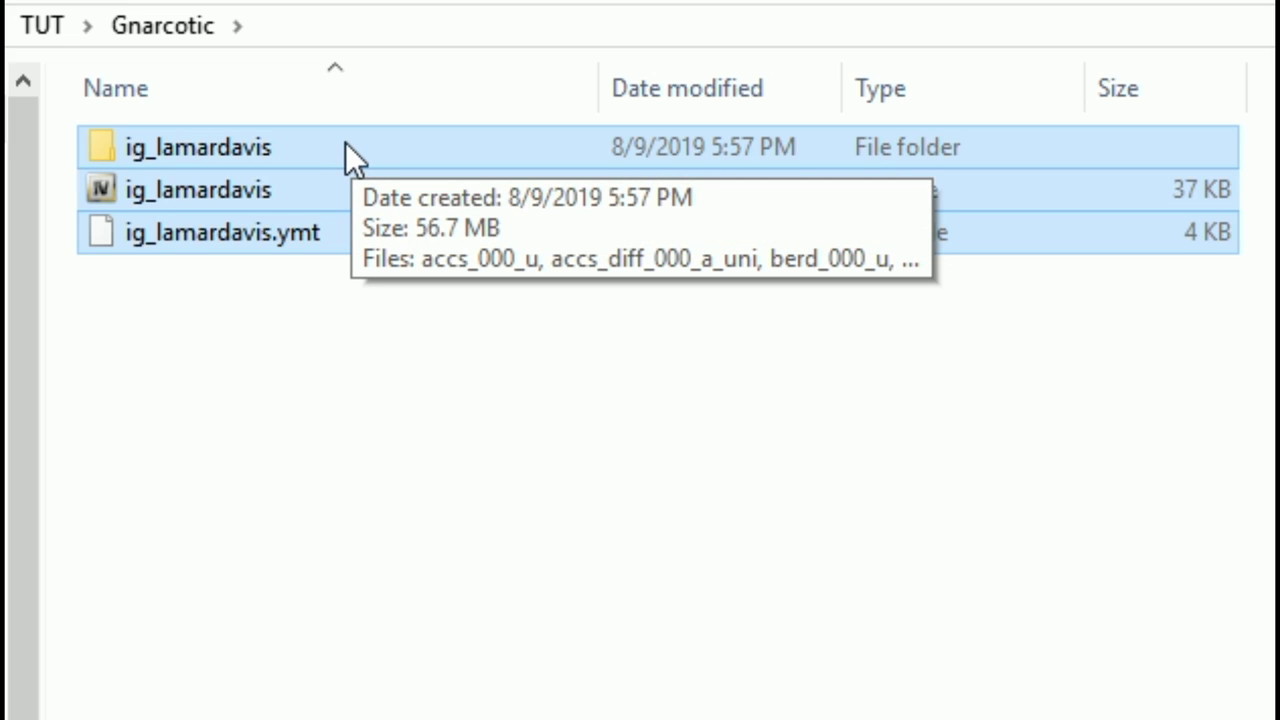
left_click_drag(1020, 148, 969, 282)
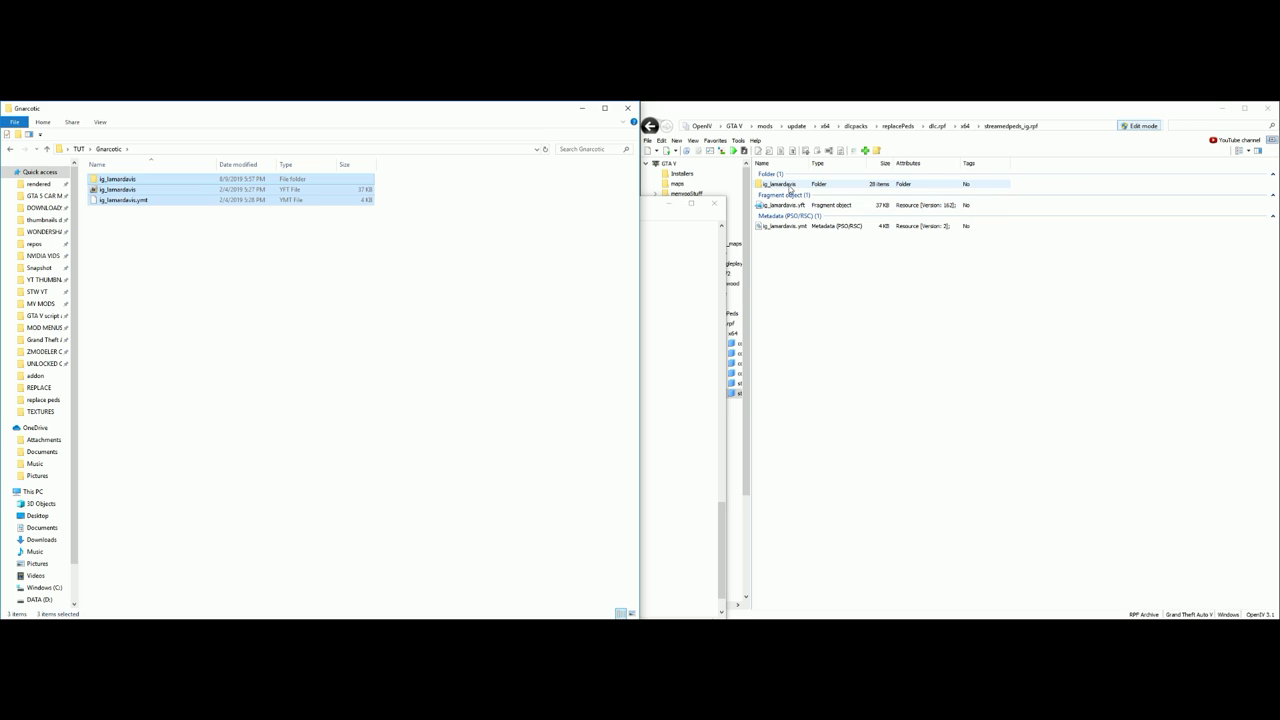
Step: Preview the head_000_r.ydd model from the added ig_lamardavis folder, rotate it, and return to the x64 archive list
double_click(793, 188)
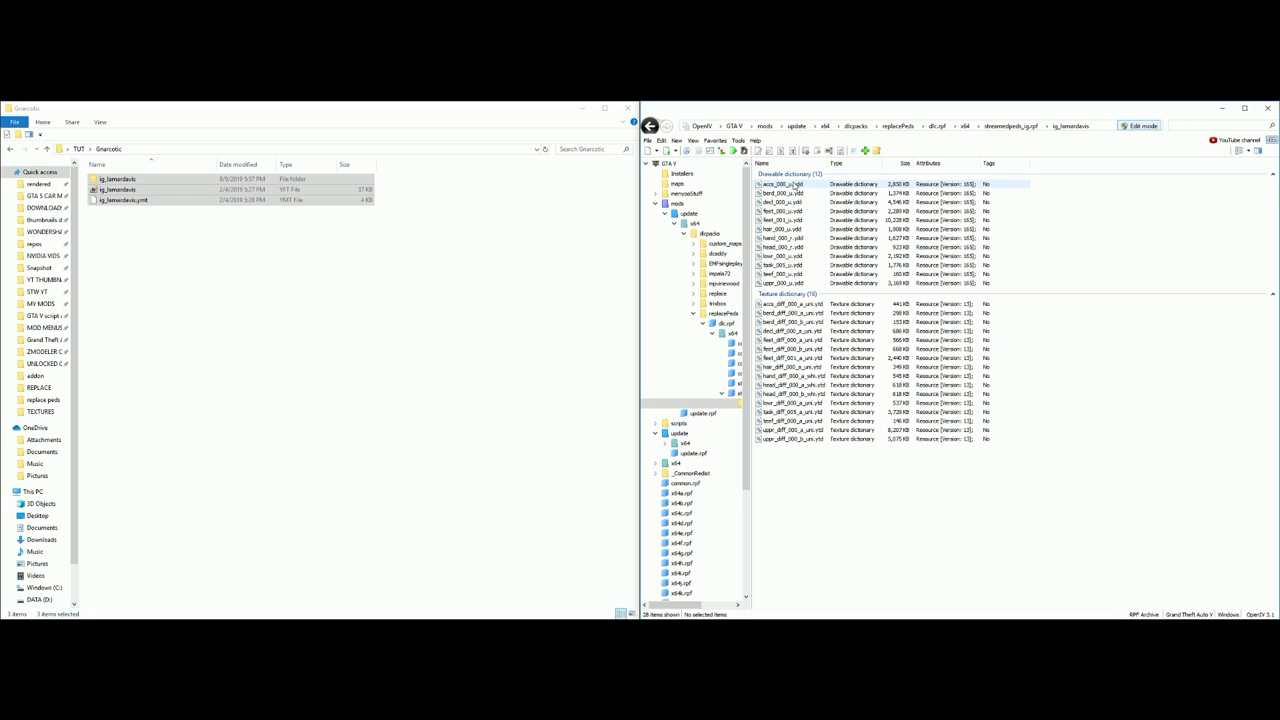
left_click(789, 246)
double_click(789, 246)
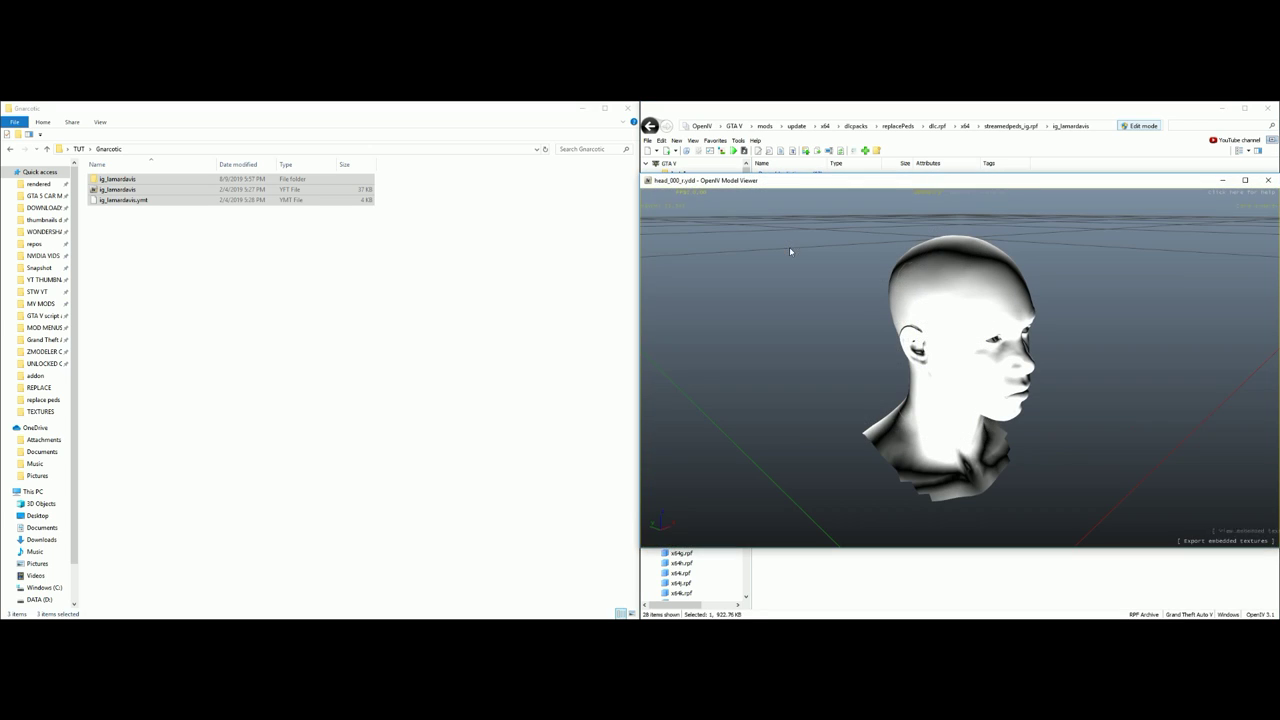
left_click_drag(790, 340, 1119, 219)
left_click(1268, 180)
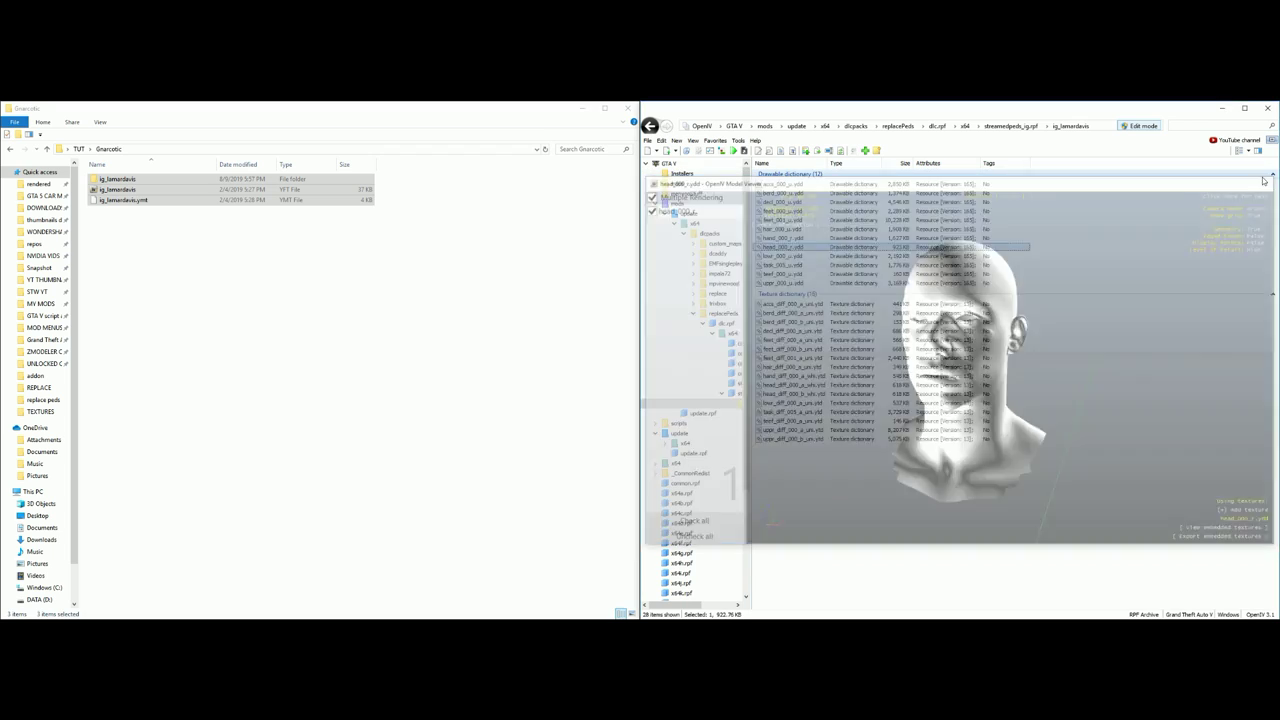
left_click(1000, 126)
left_click(965, 126)
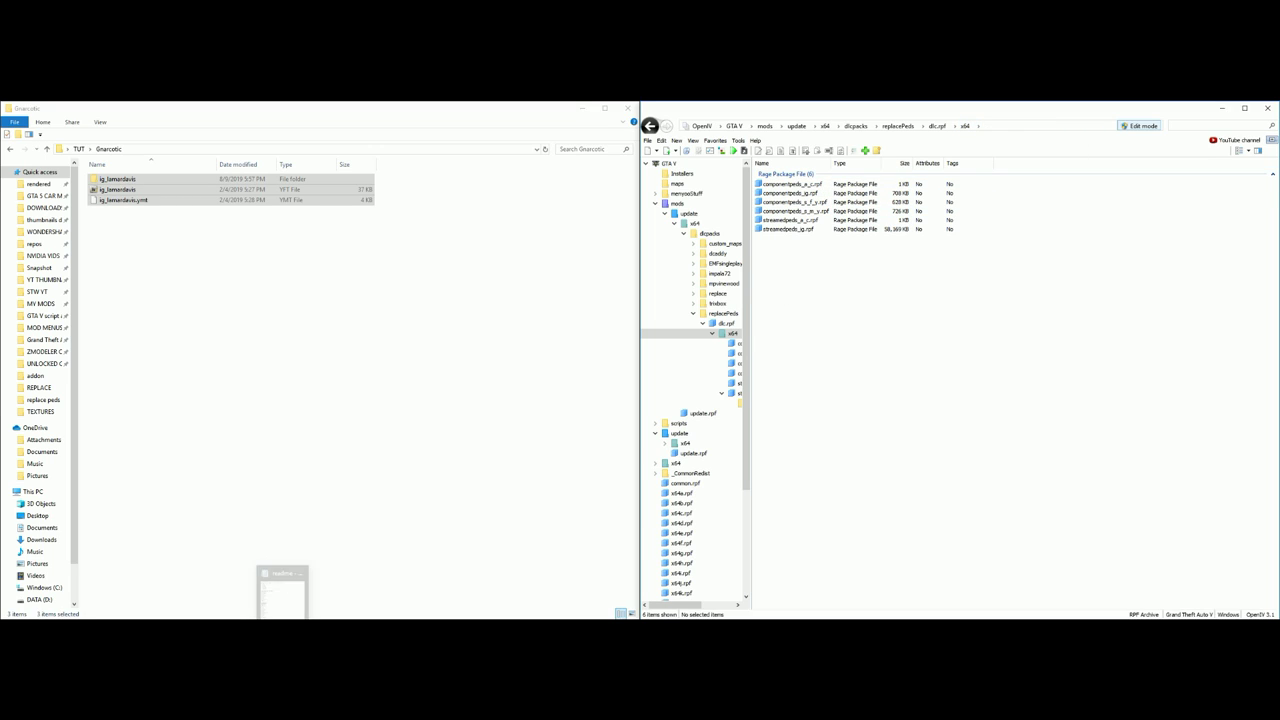
Step: Go back to TUT in File Explorer and open the Harley Quinn folder
left_click(282, 588)
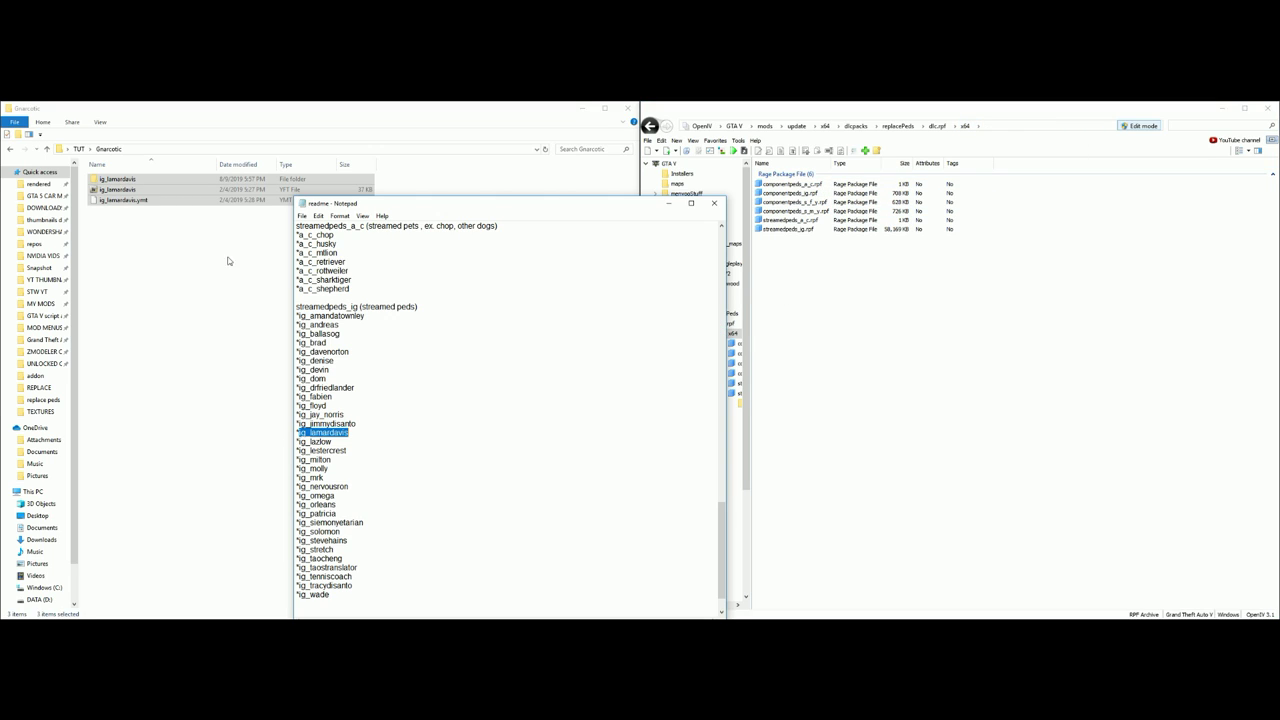
left_click(12, 150)
left_click(143, 189)
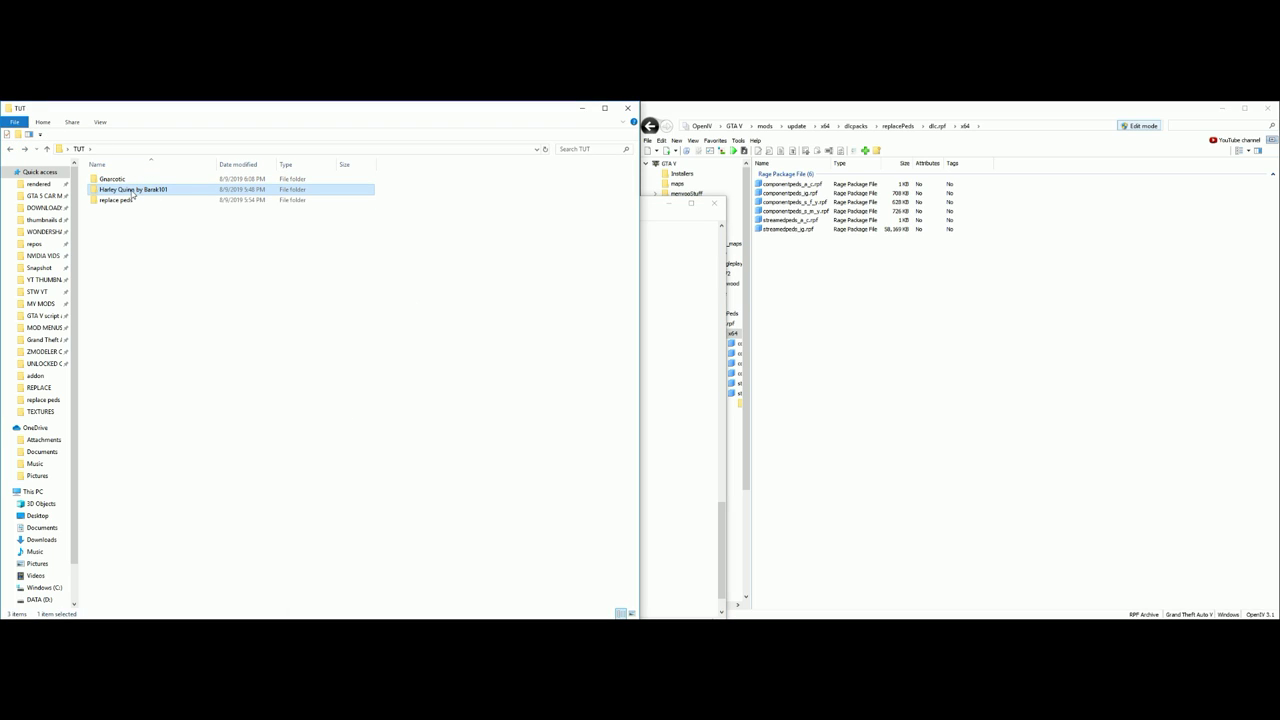
mouse_move(134, 191)
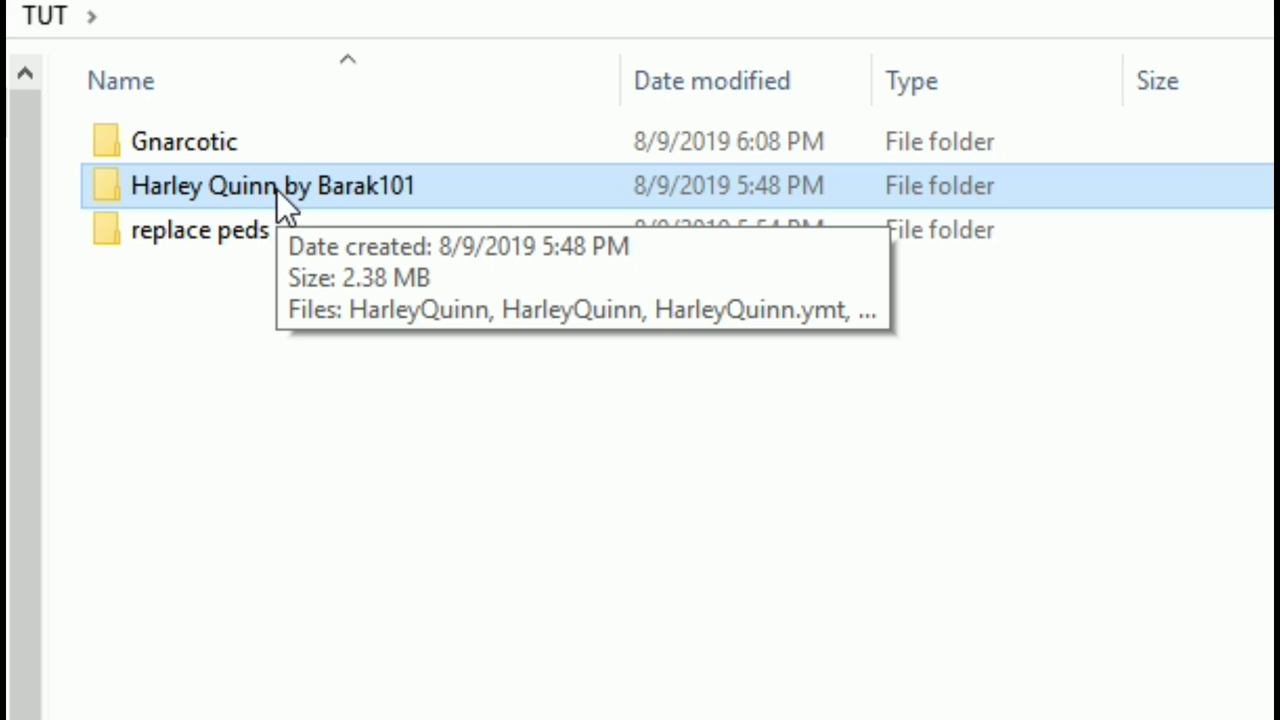
double_click(277, 190)
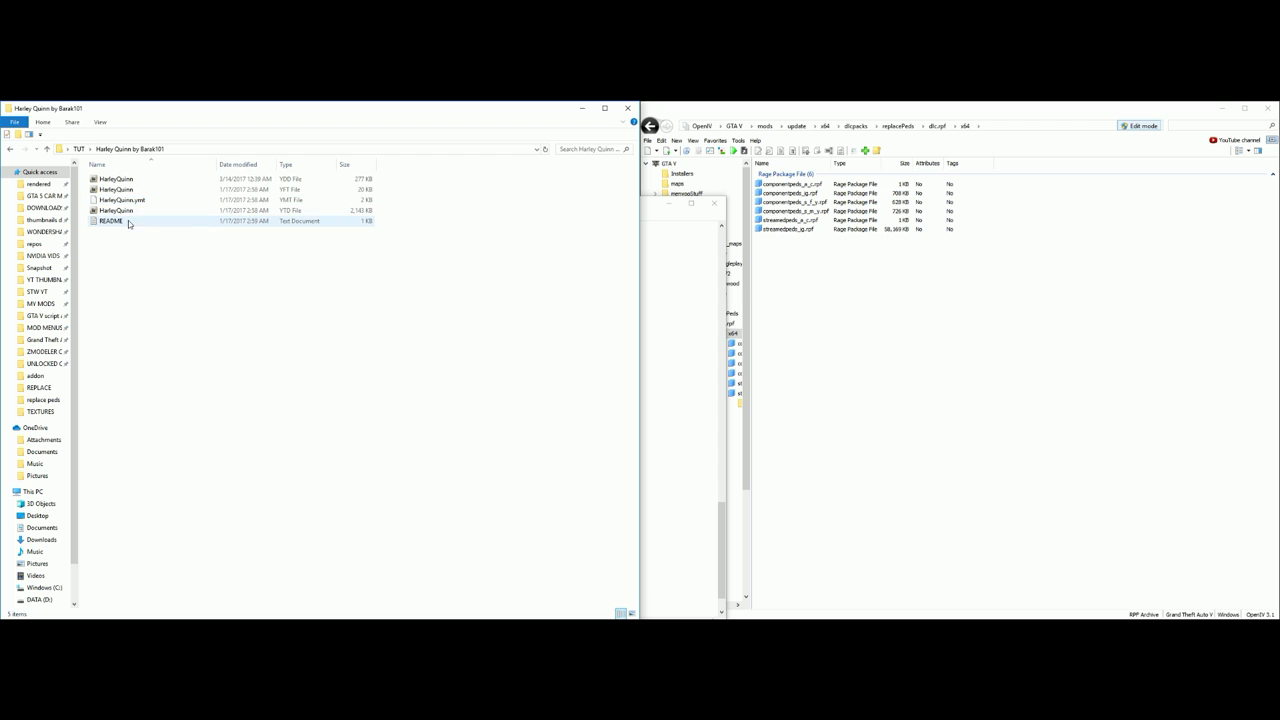
Step: Bring the replace peds readme forward, move it clear of the Harley Quinn files, review its archive descriptions and find the componentpeds_ig name list
double_click(111, 220)
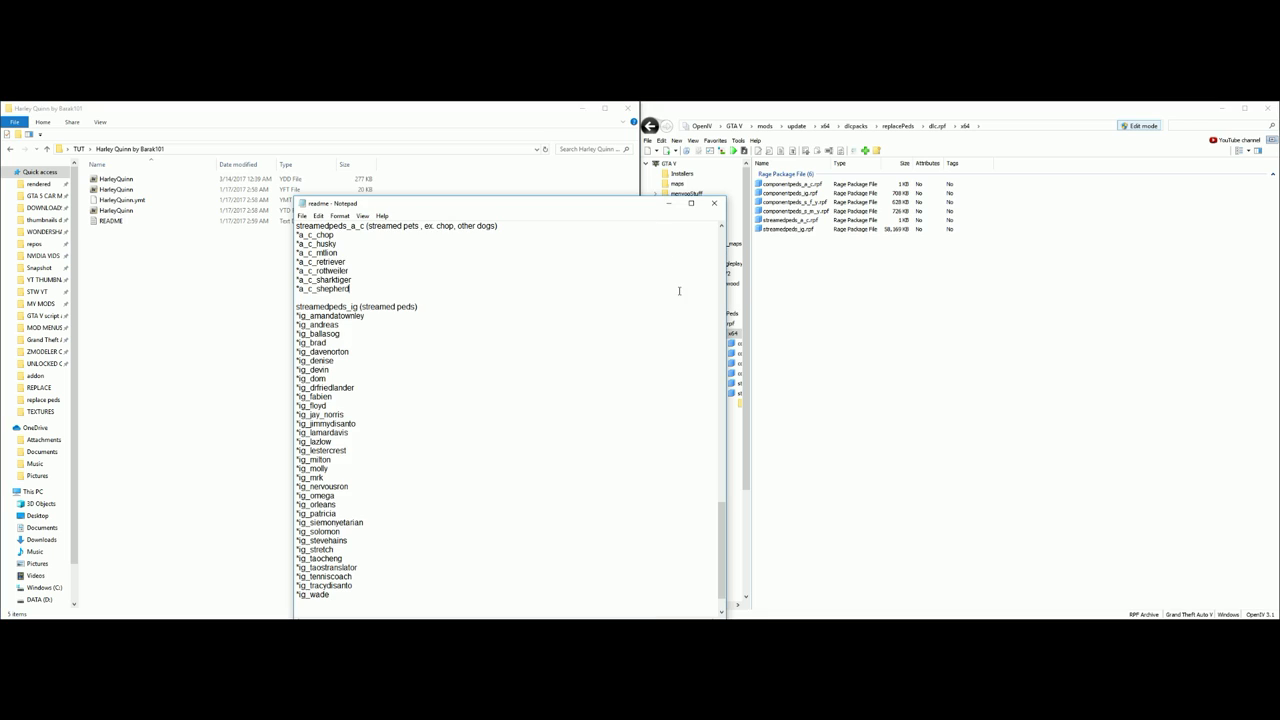
left_click_drag(583, 207, 735, 226)
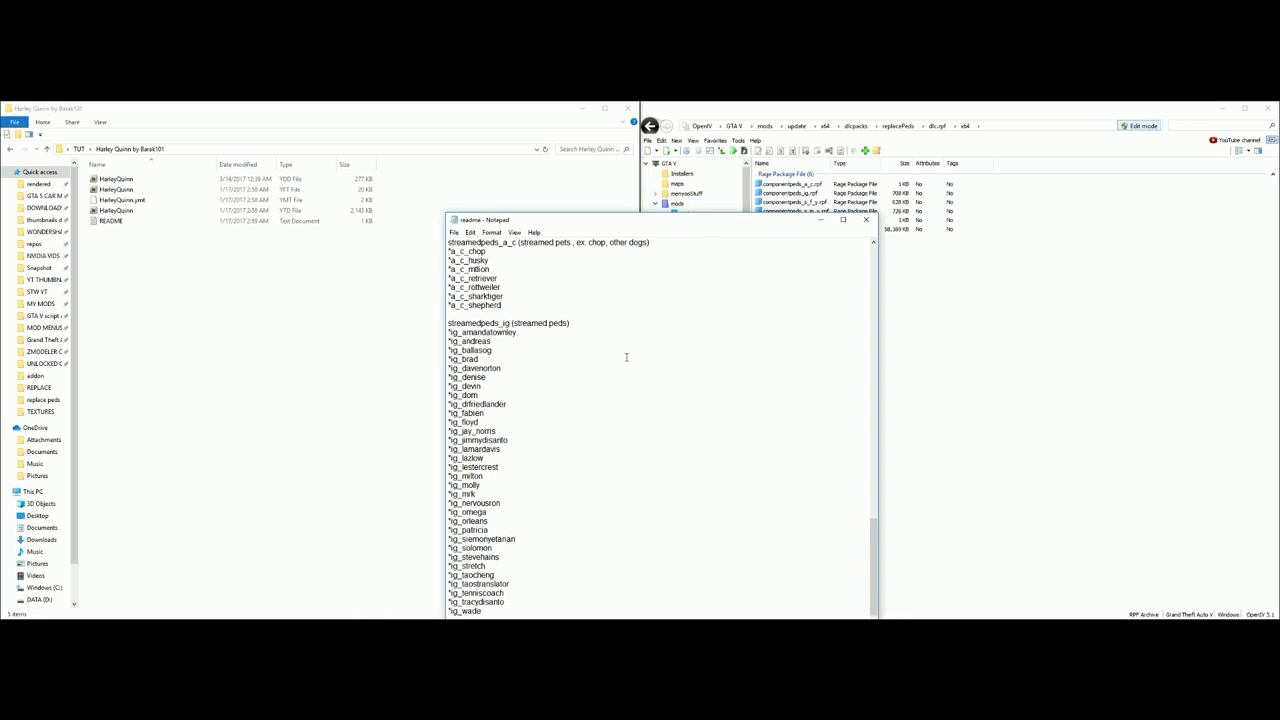
scroll(560, 358, "up", 3)
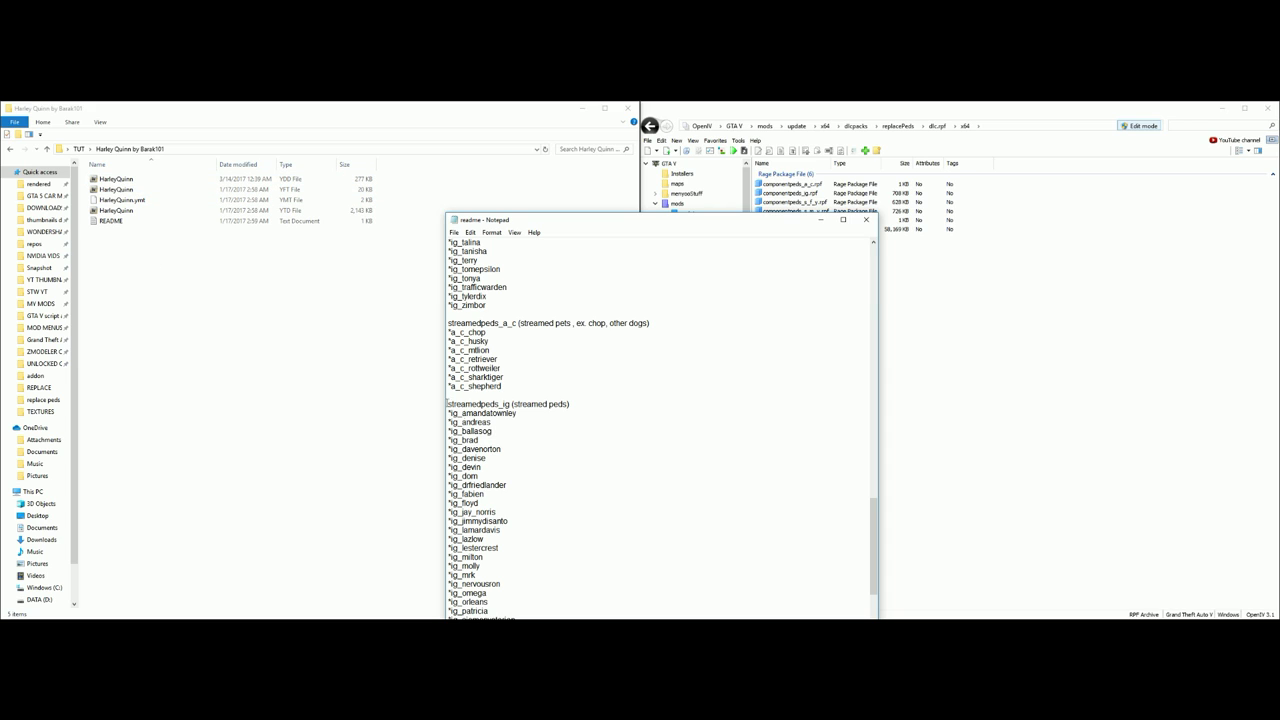
scroll(541, 468, "up", 20)
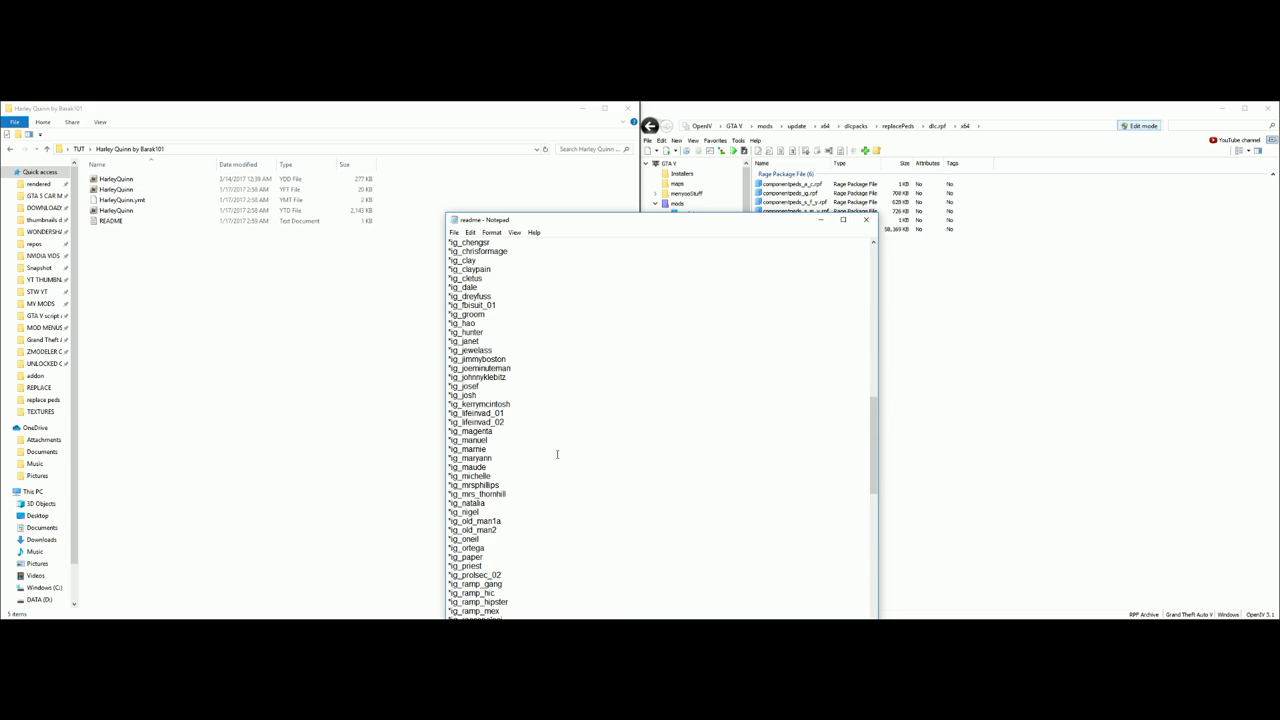
scroll(674, 422, "up", 5)
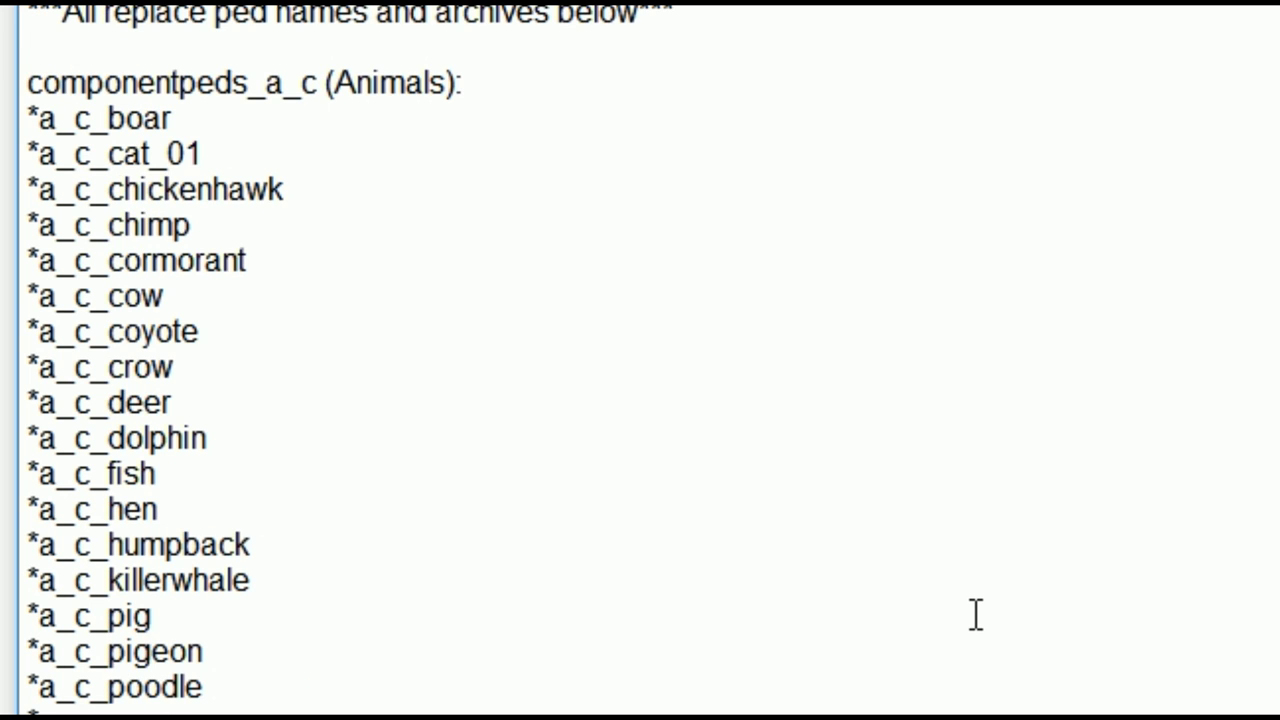
scroll(975, 615, "up", 7)
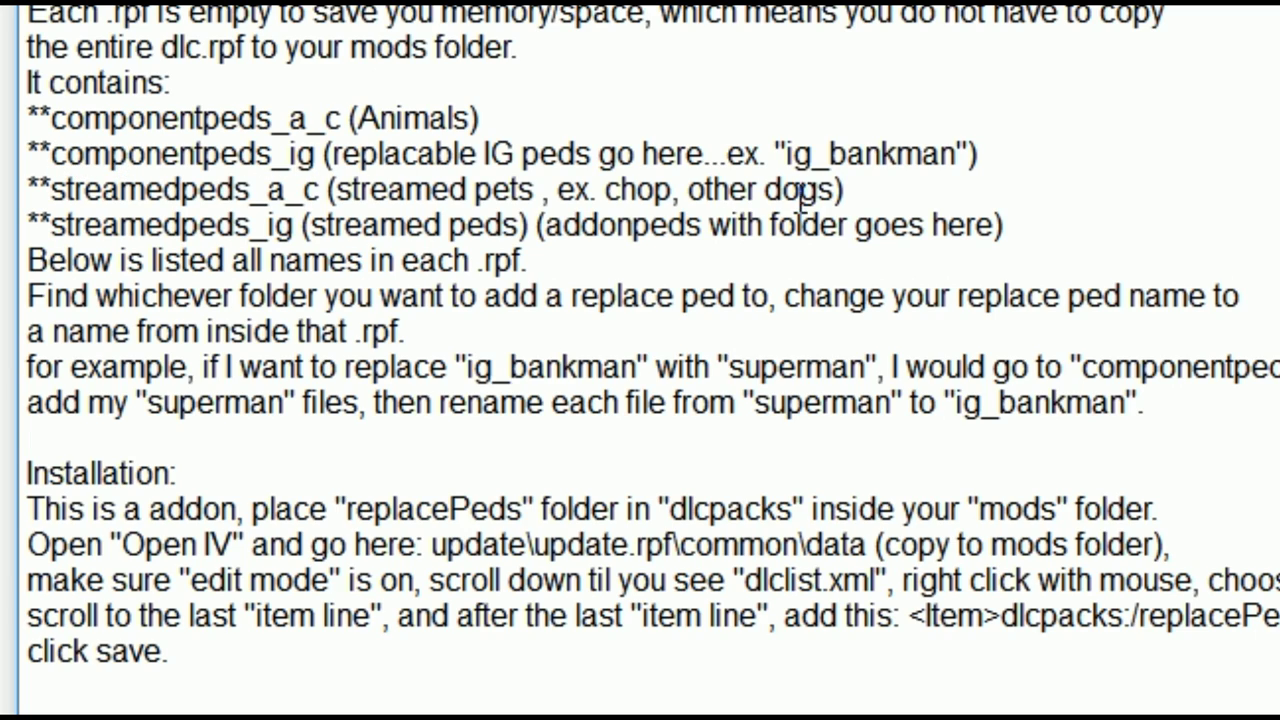
scroll(858, 300, "down", 3)
scroll(858, 326, "down", 9)
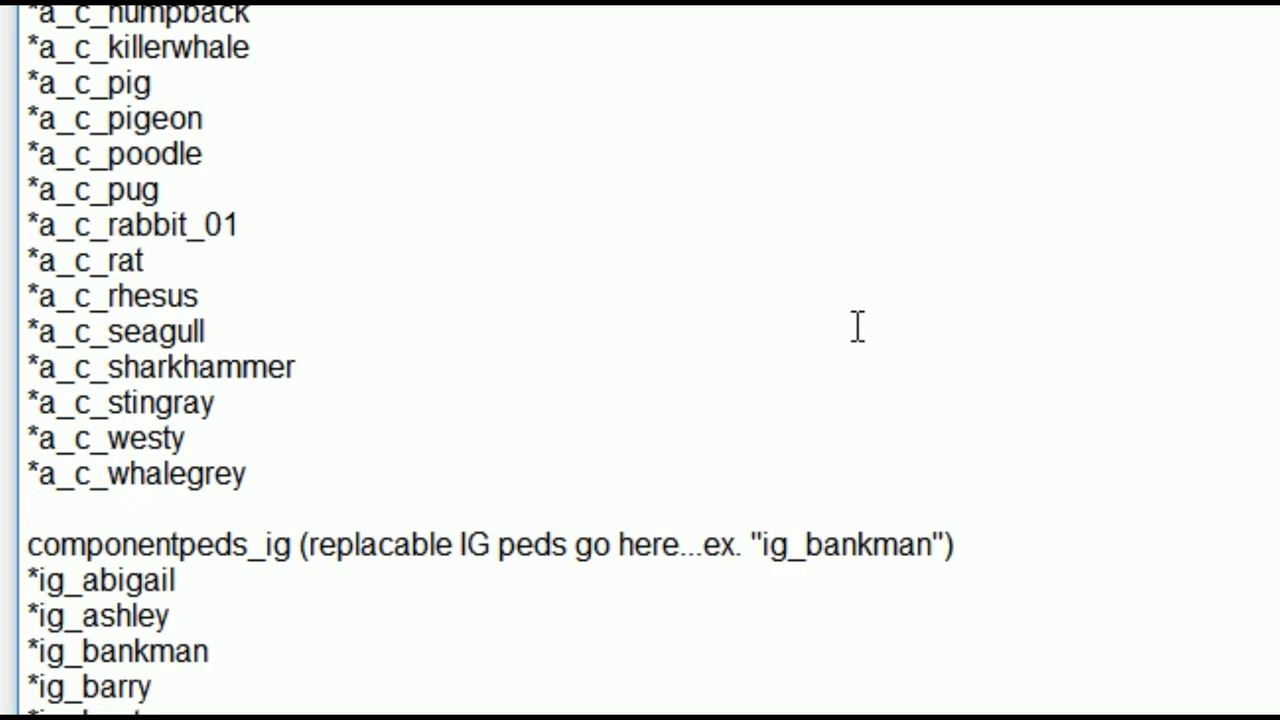
scroll(858, 326, "down", 3)
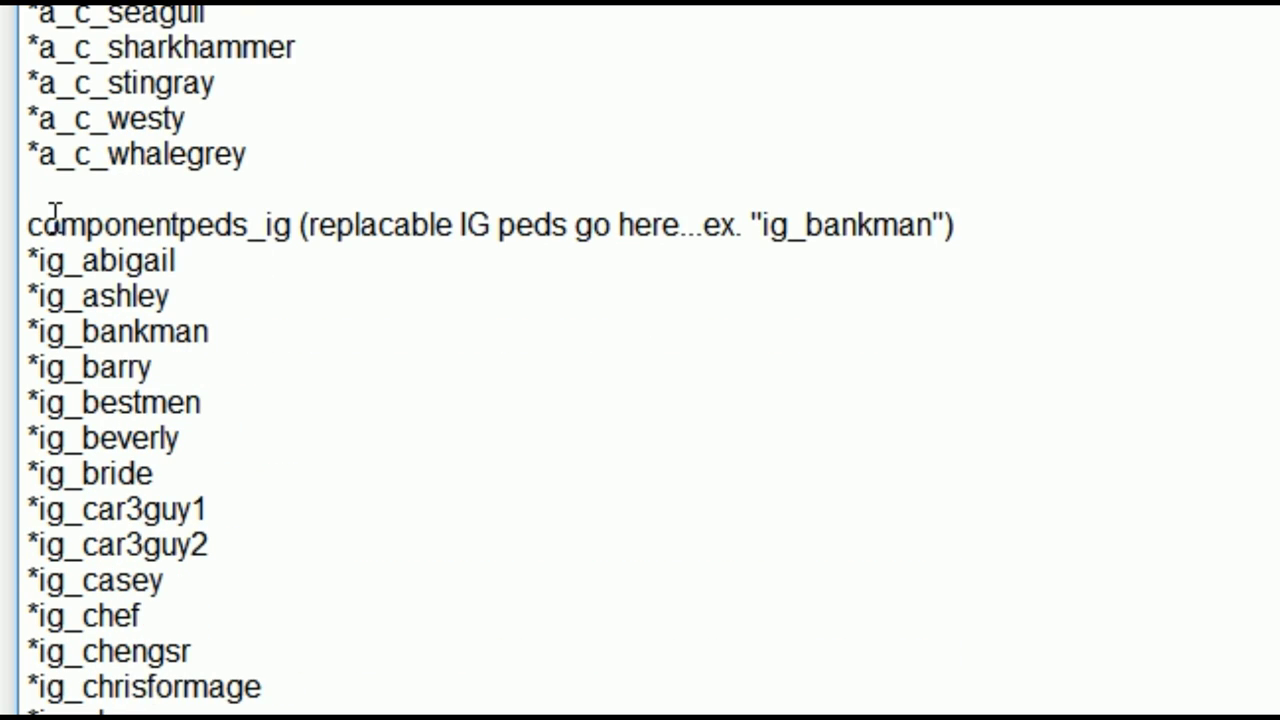
scroll(320, 309, "down", 1)
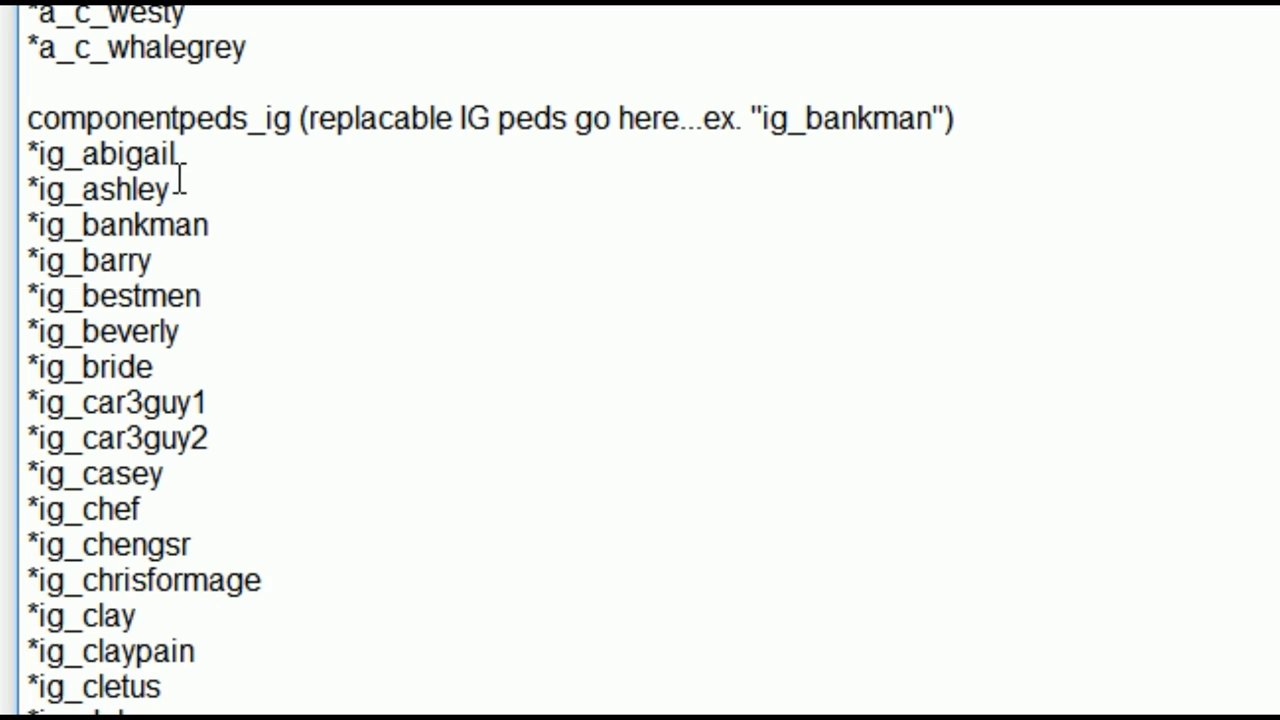
Step: Copy the ped name ig_ashley from the componentpeds_ig list in the readme
left_click_drag(172, 190, 38, 190)
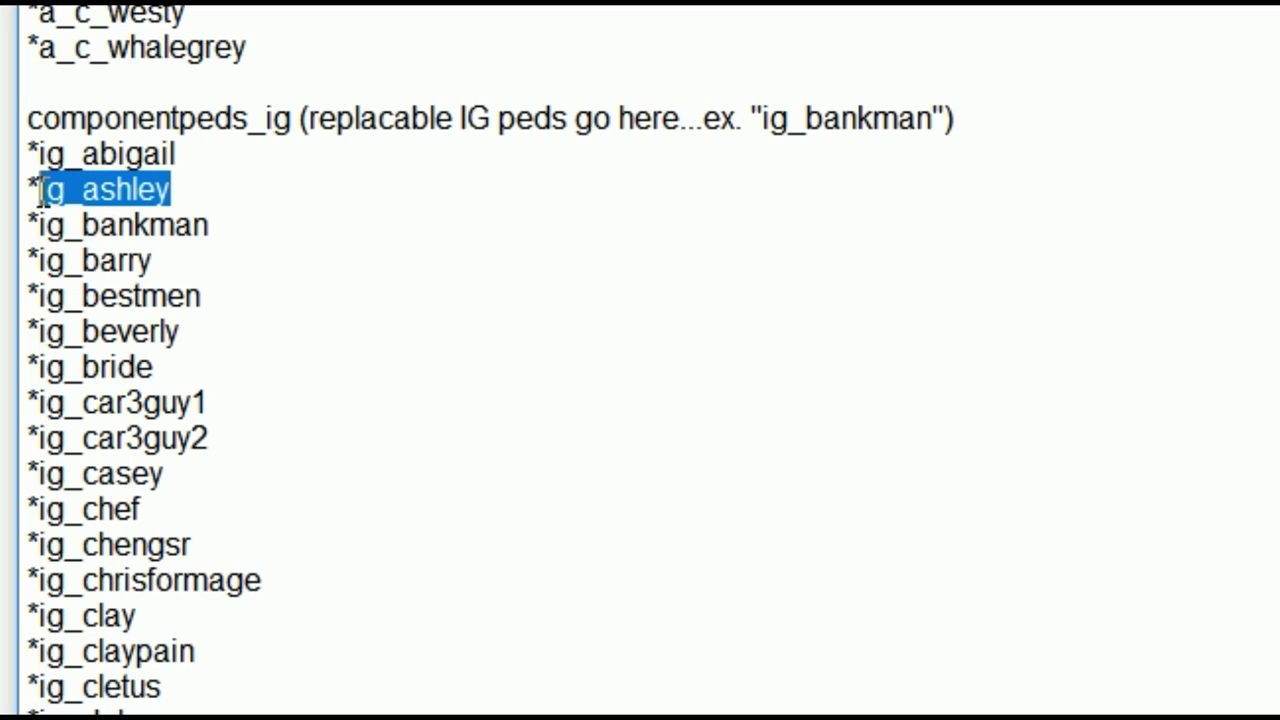
right_click(99, 191)
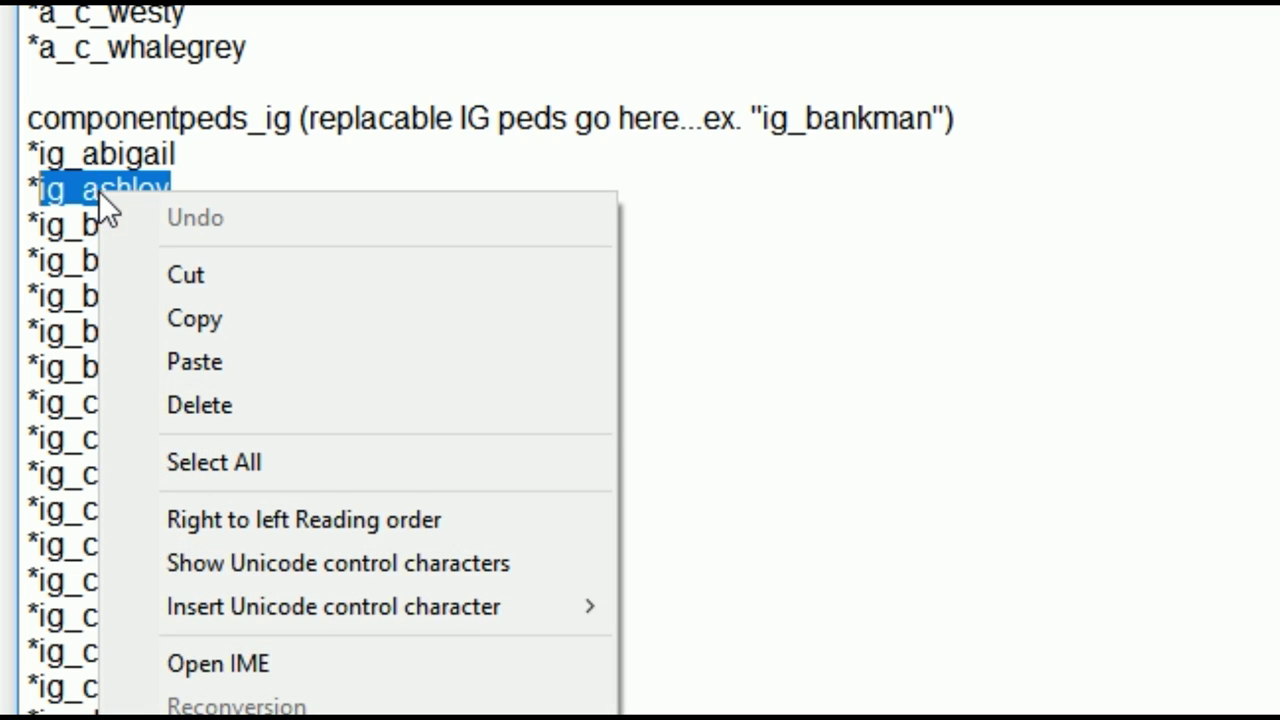
left_click(302, 306)
Step: Rename the Harley Quinn YDD, YFT, YMT and YTD files together as ig_ashley, leaving README out
left_click(161, 247)
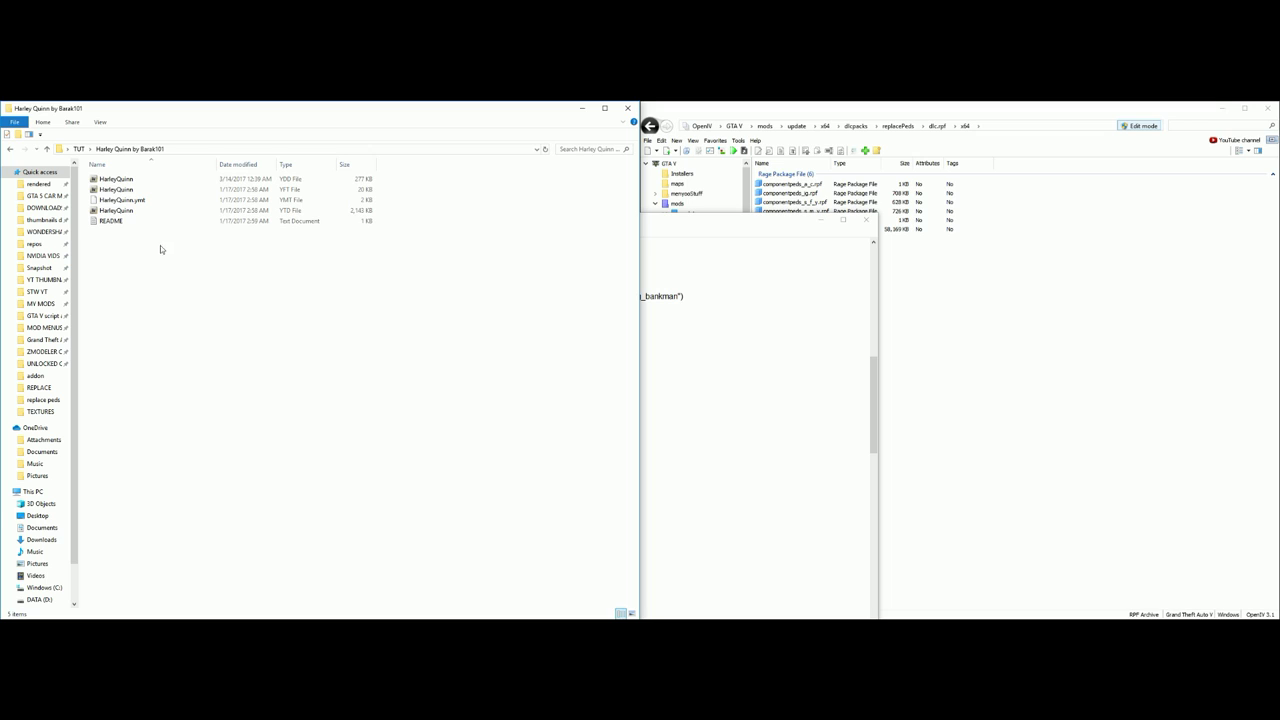
left_click_drag(140, 235, 148, 152)
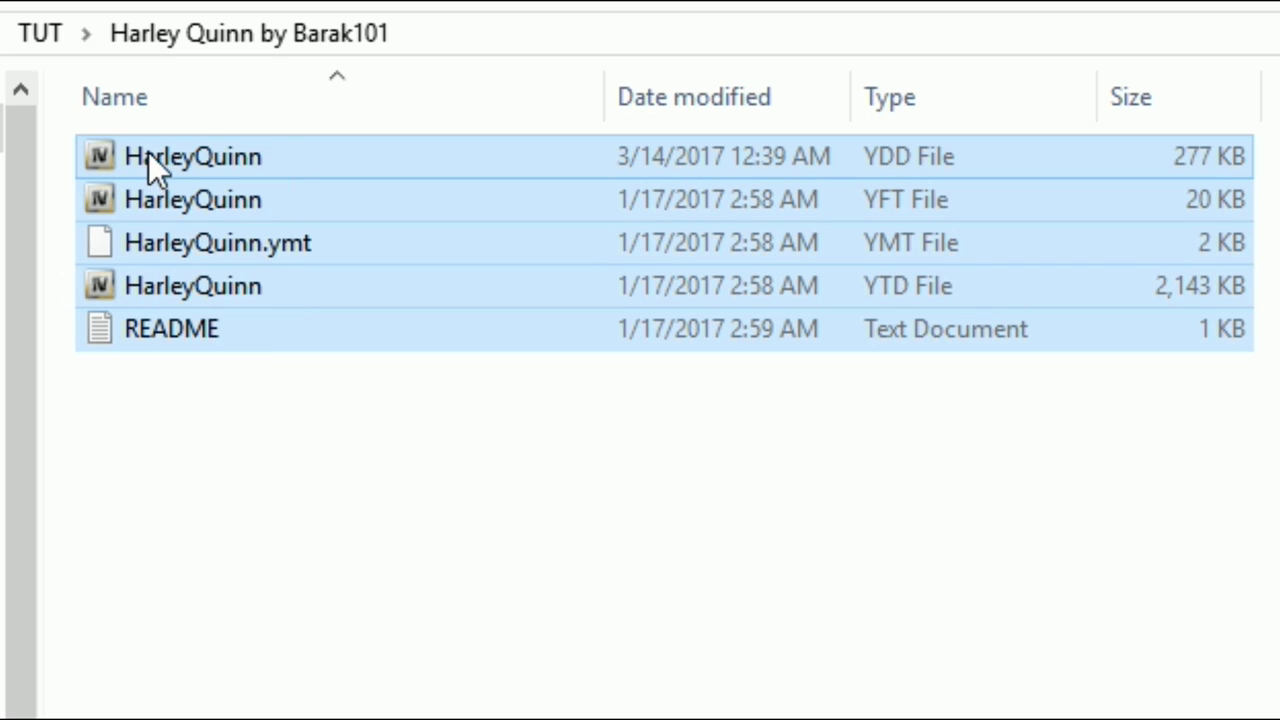
left_click(183, 339, "ctrl")
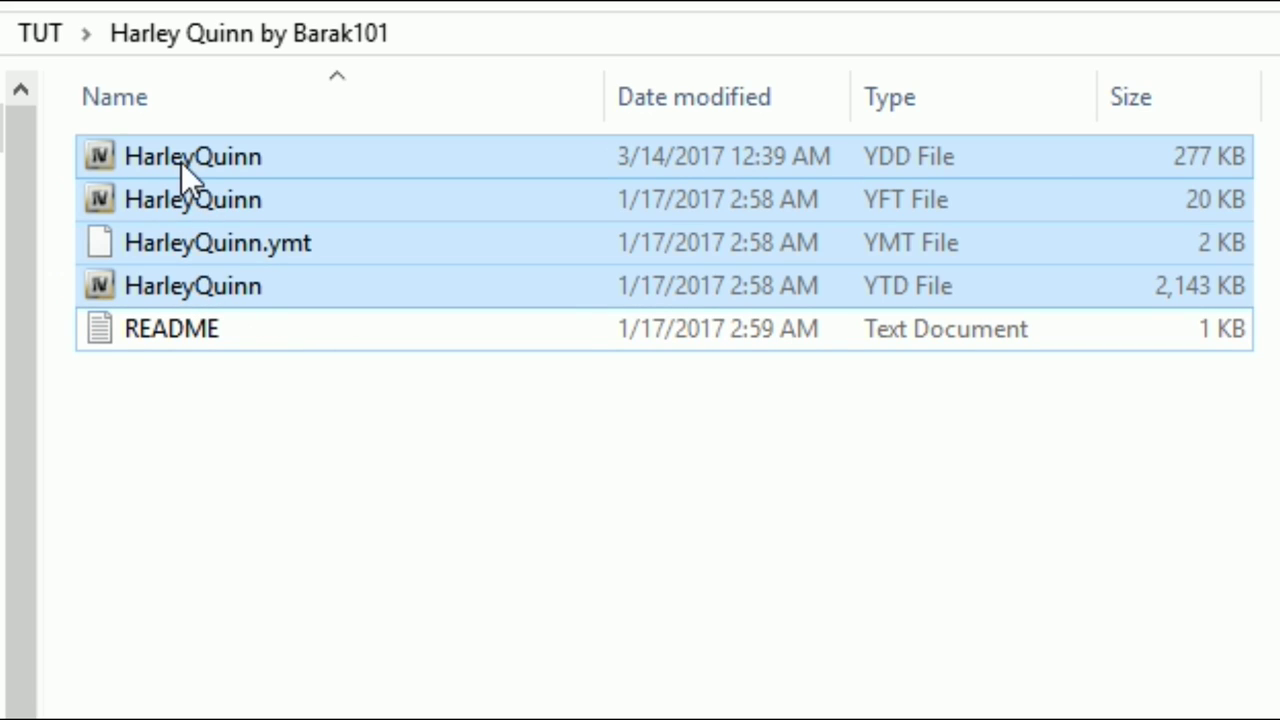
right_click(218, 284)
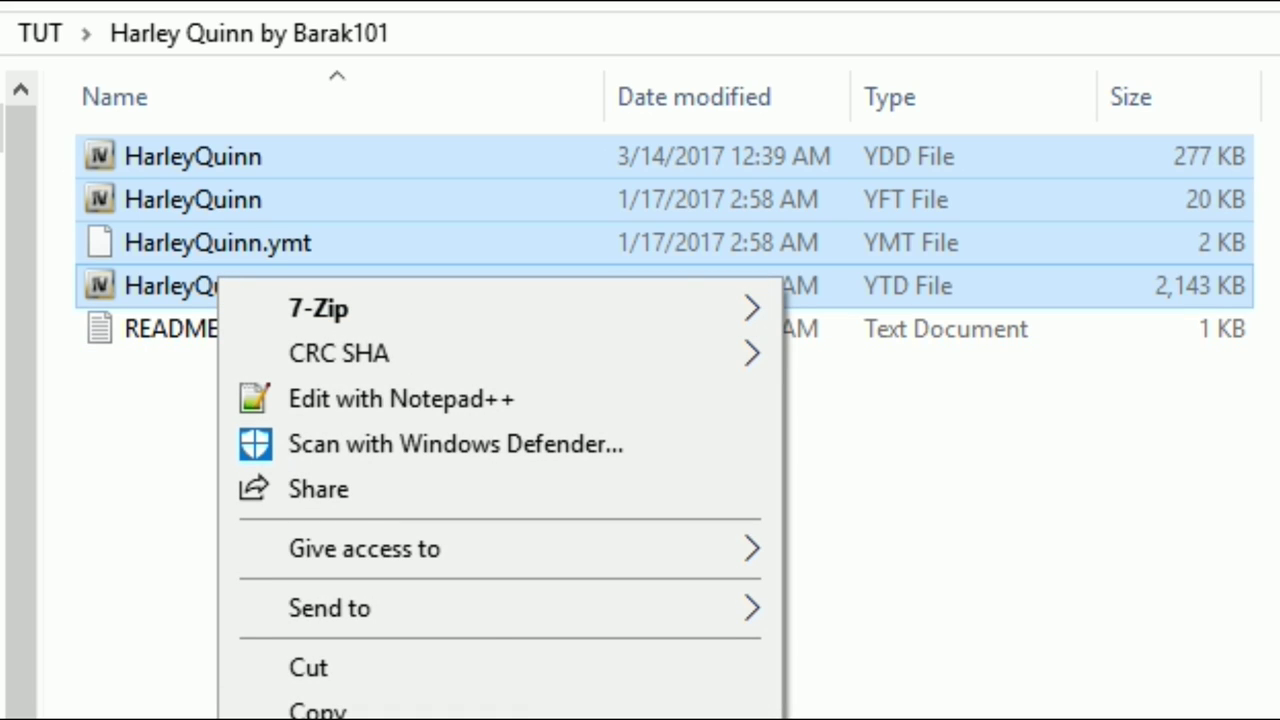
left_click(466, 716)
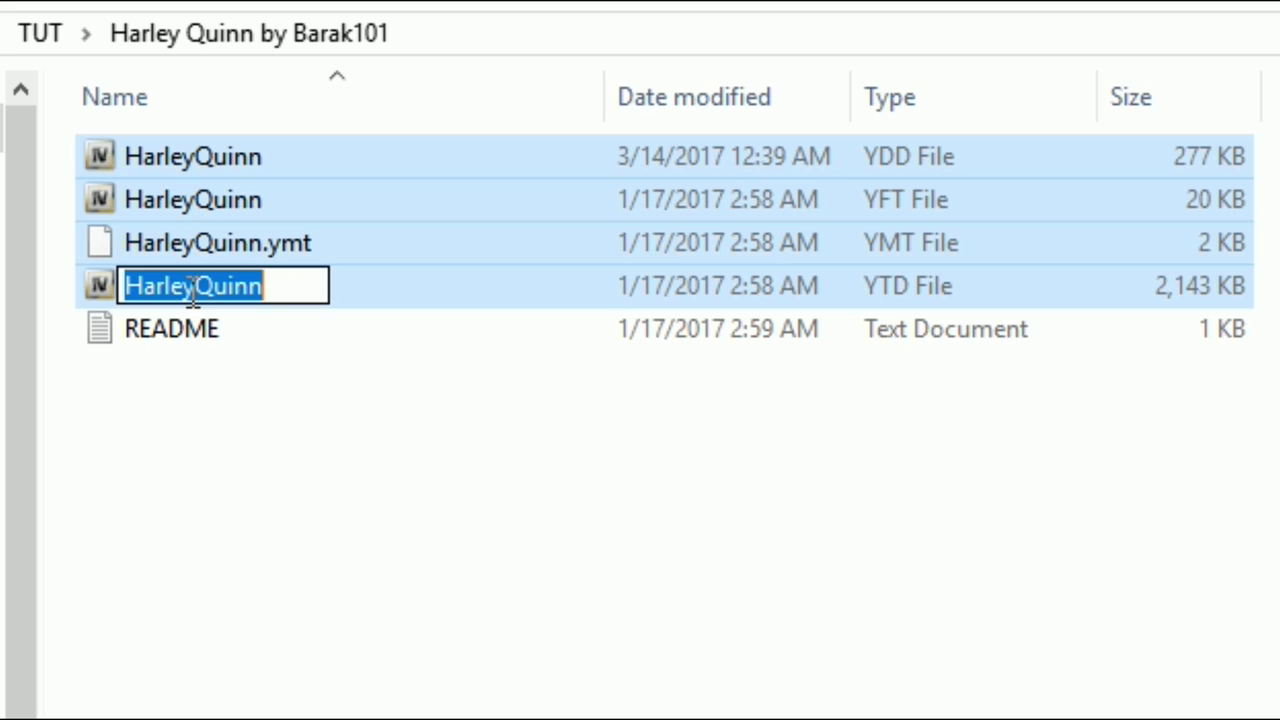
type("ig_ashley")
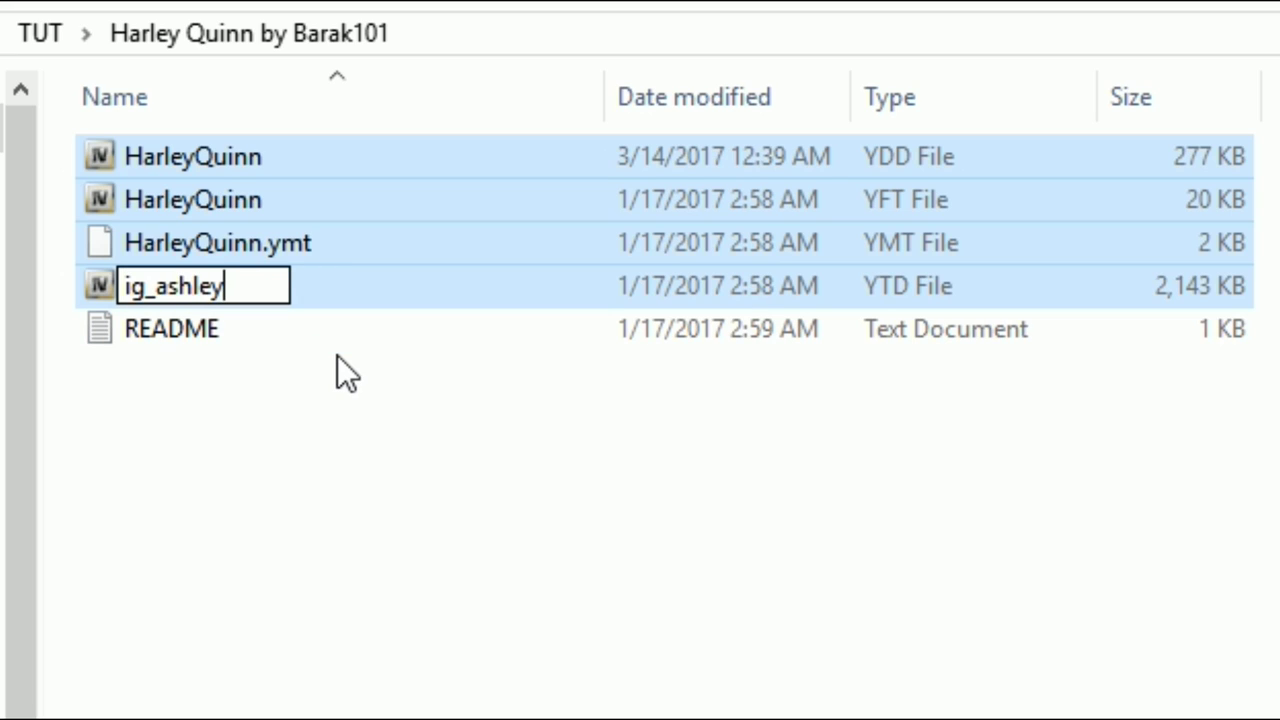
key("Return")
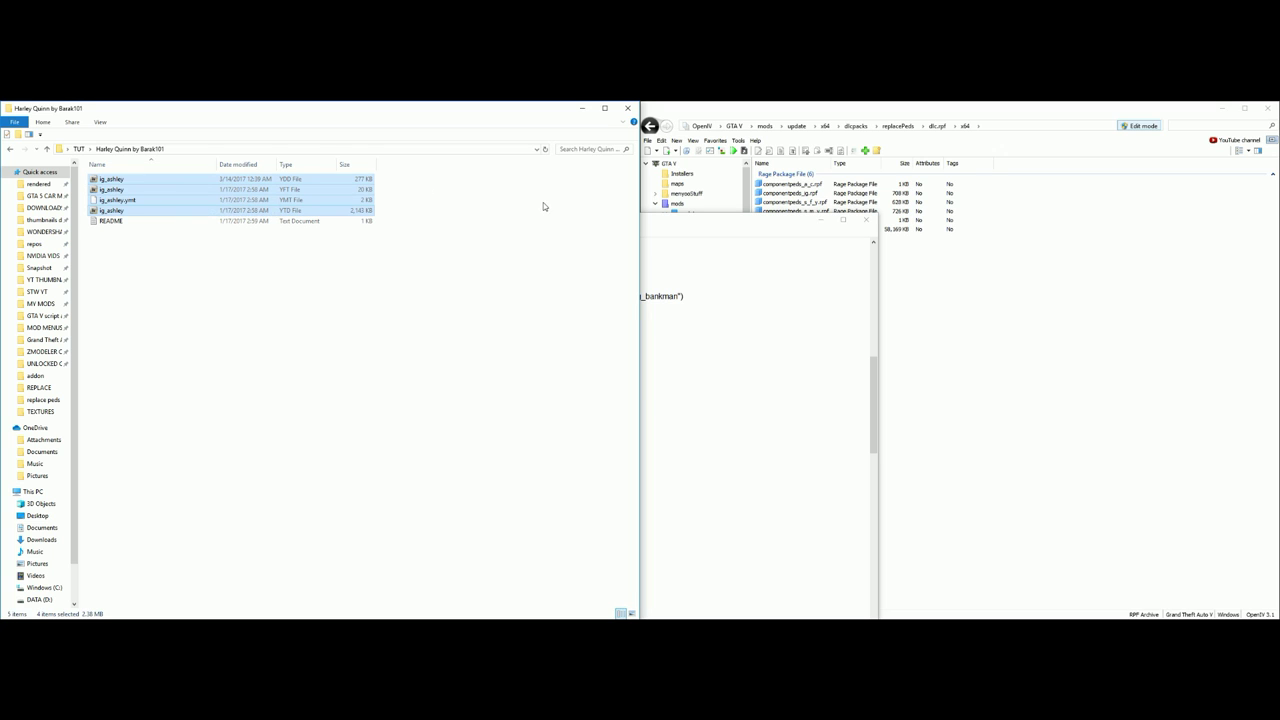
Step: Move the readme clear of the archive list, open componentpeds_ig.rpf and add the four ig_ashley files to it
left_click_drag(734, 224, 677, 285)
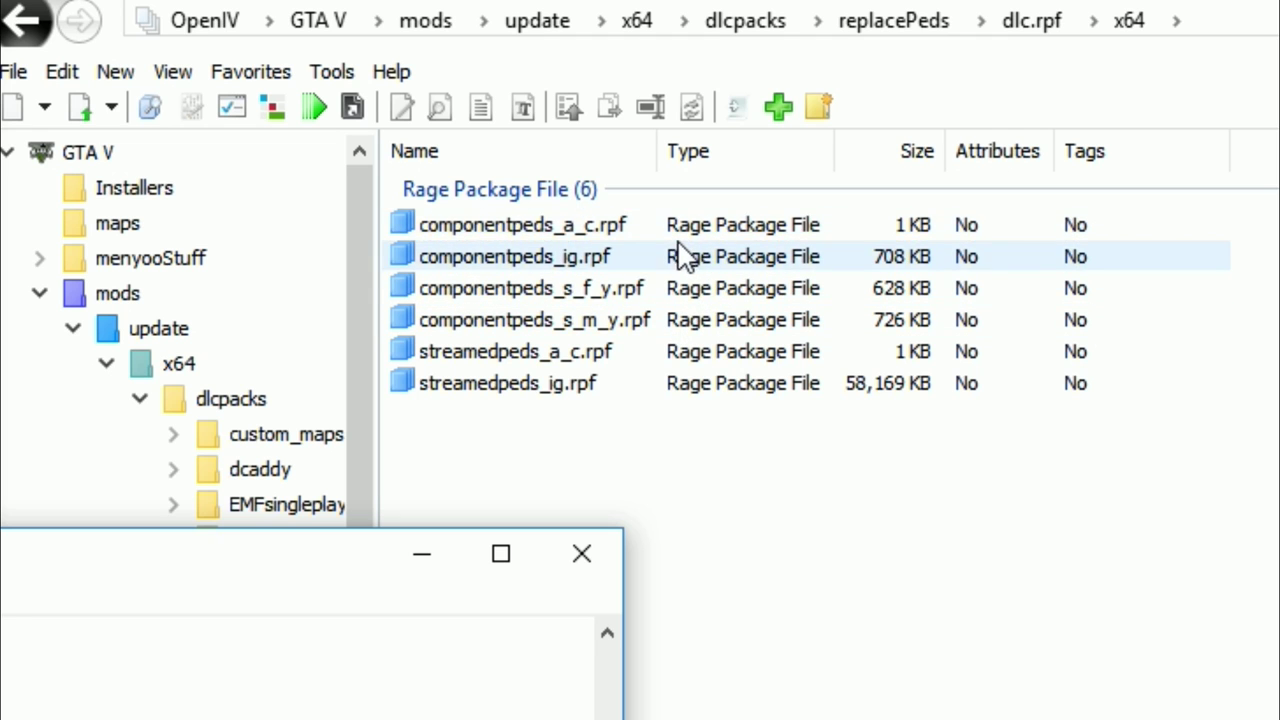
left_click(620, 258)
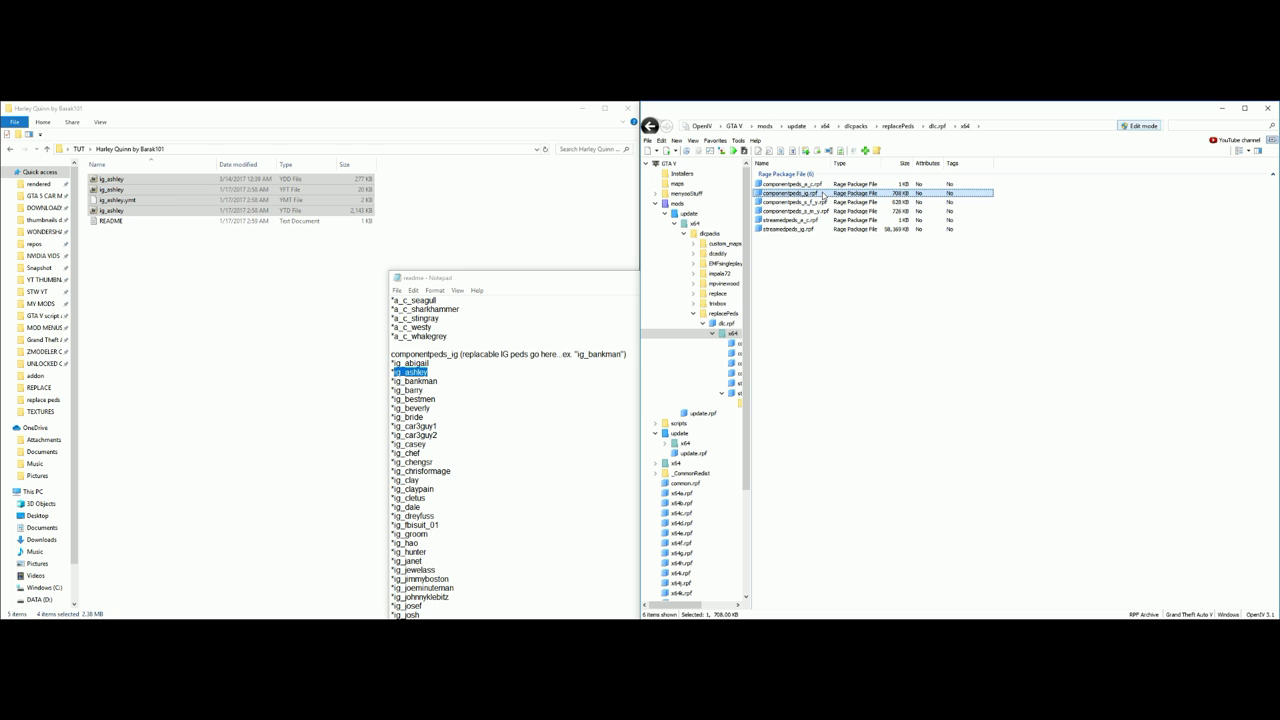
double_click(622, 257)
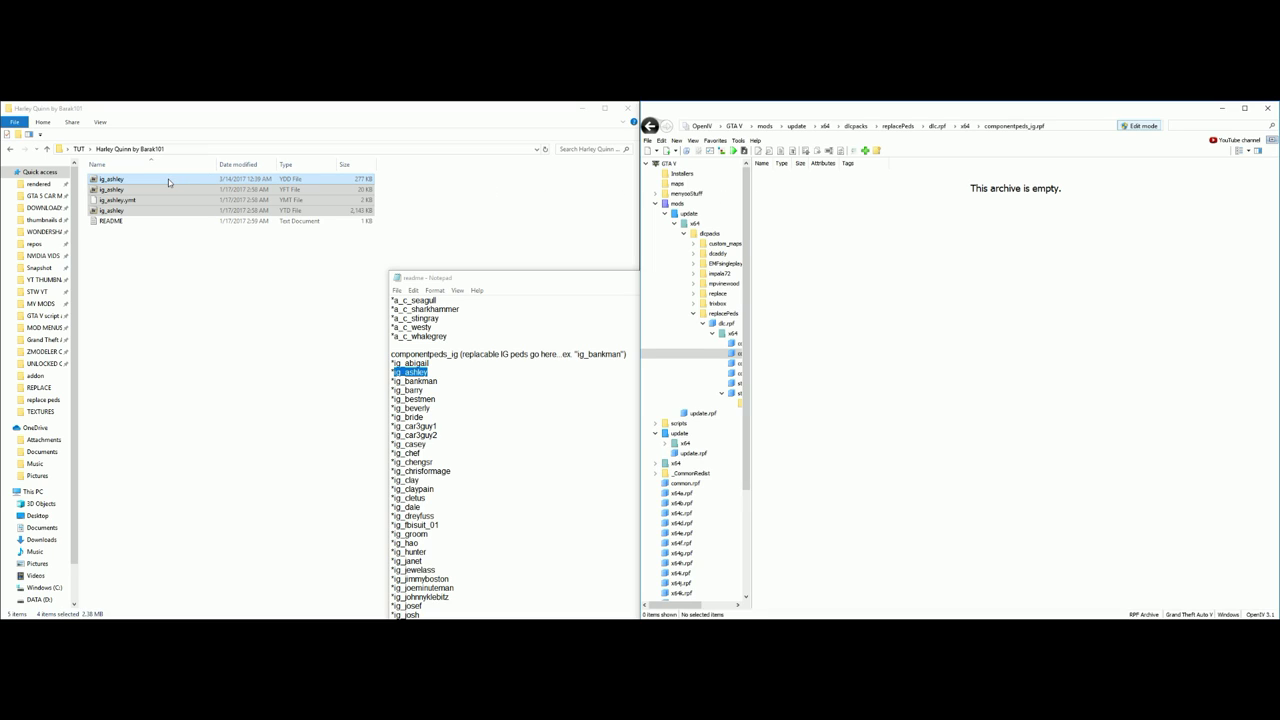
left_click_drag(168, 179, 860, 249)
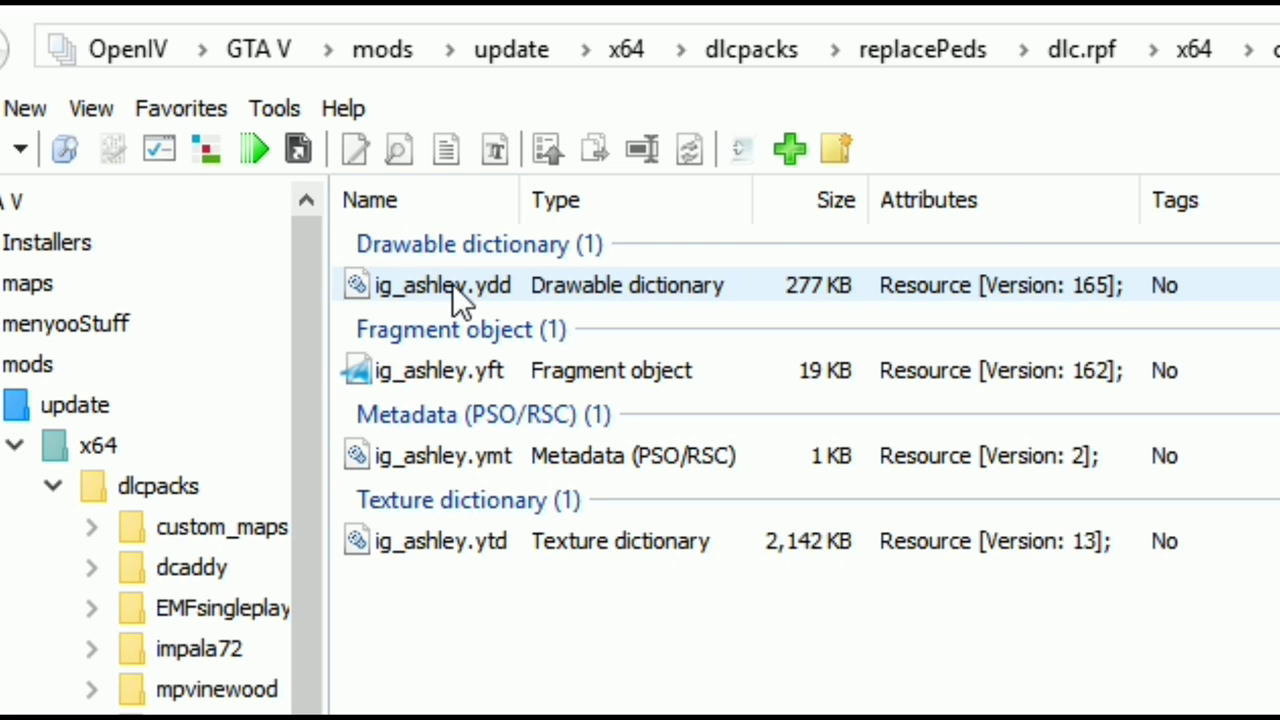
Step: Preview ig_ashley.ydd with all its components shown, rotate the model to face forward, and close the viewer
double_click(456, 290)
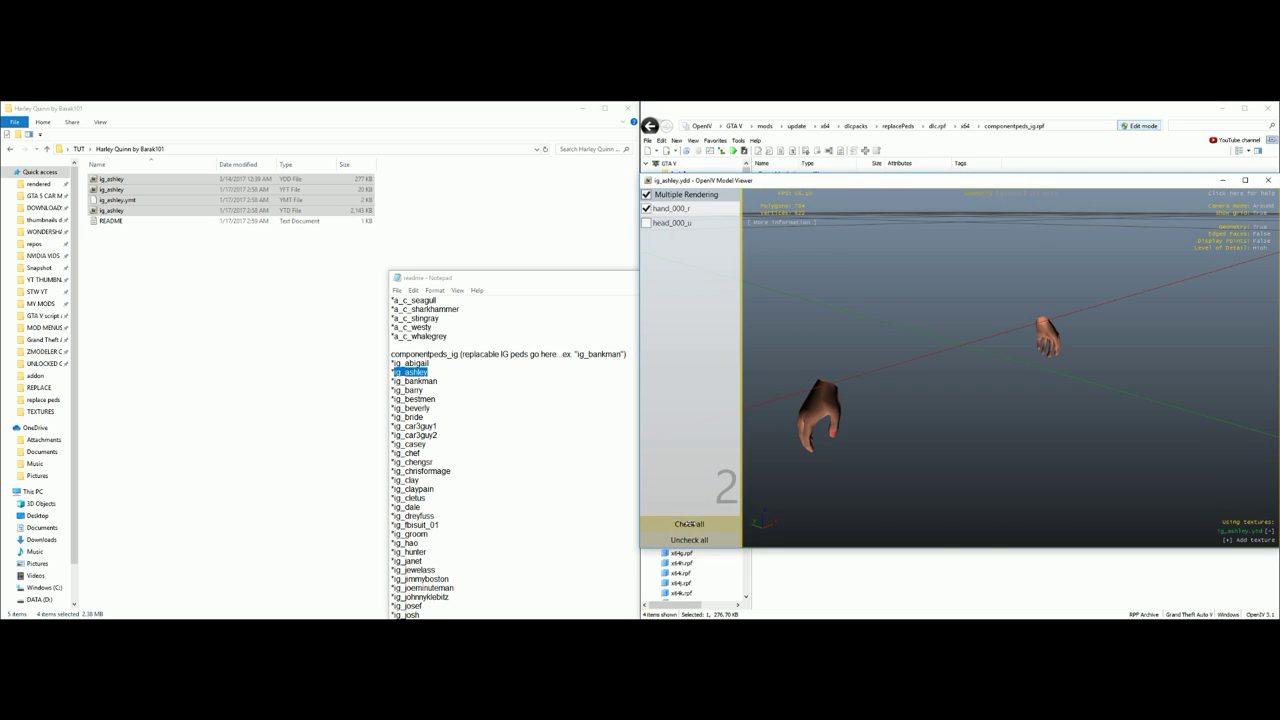
left_click(689, 523)
scroll(909, 400, "down", 5)
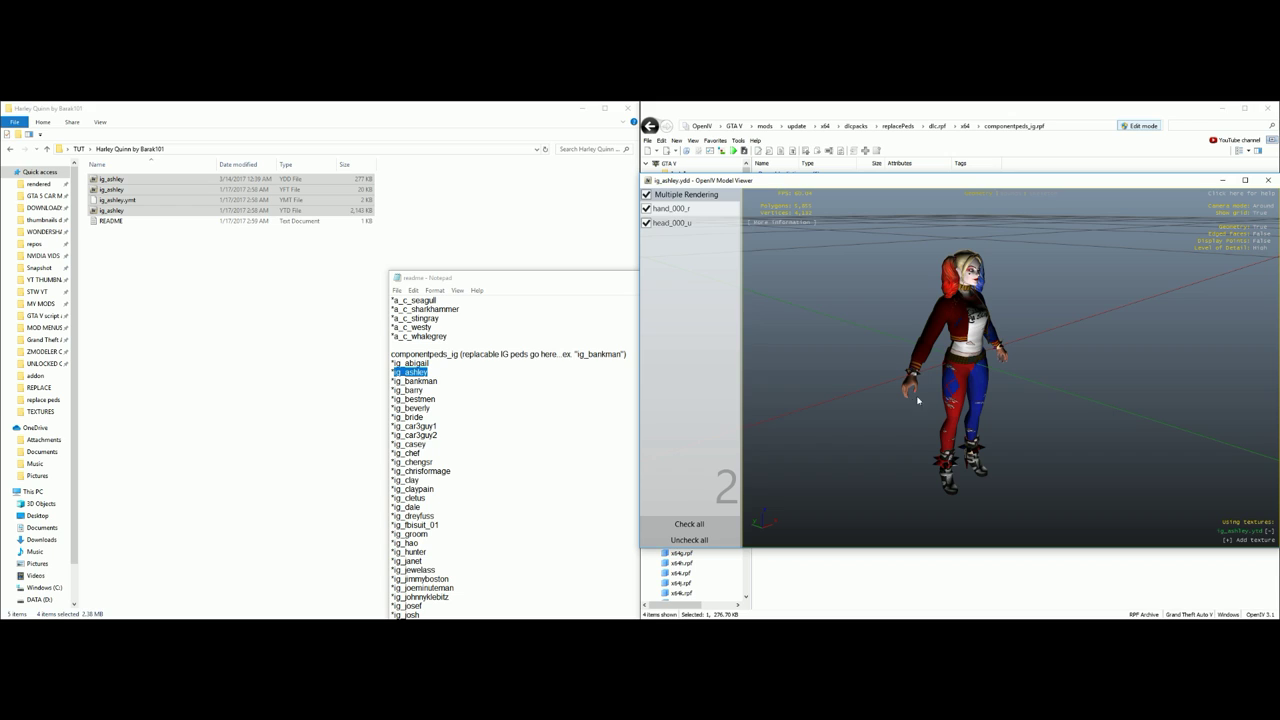
left_click_drag(918, 400, 921, 361)
left_click_drag(1104, 182, 1019, 177)
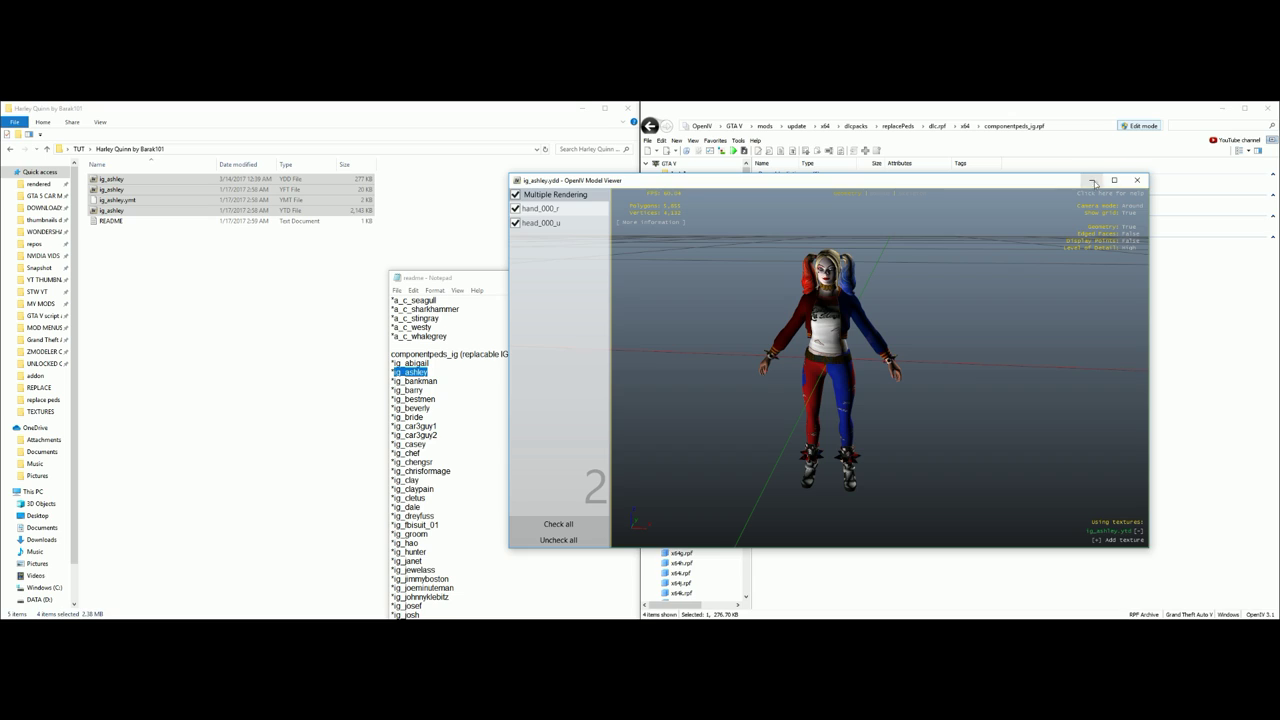
left_click(1137, 181)
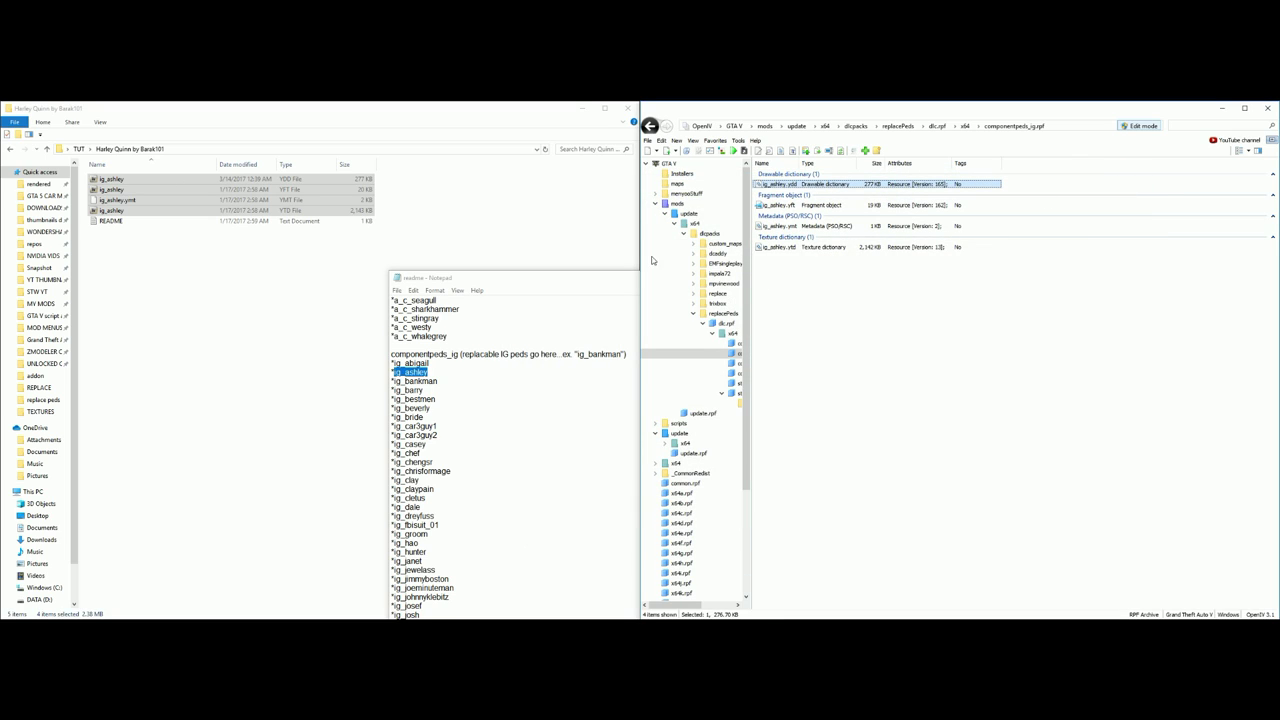
Step: Bring the readme forward, go back to its description and installation notes, and close it
left_click(553, 280)
left_click_drag(583, 289, 479, 222)
left_click_drag(717, 390, 692, 258)
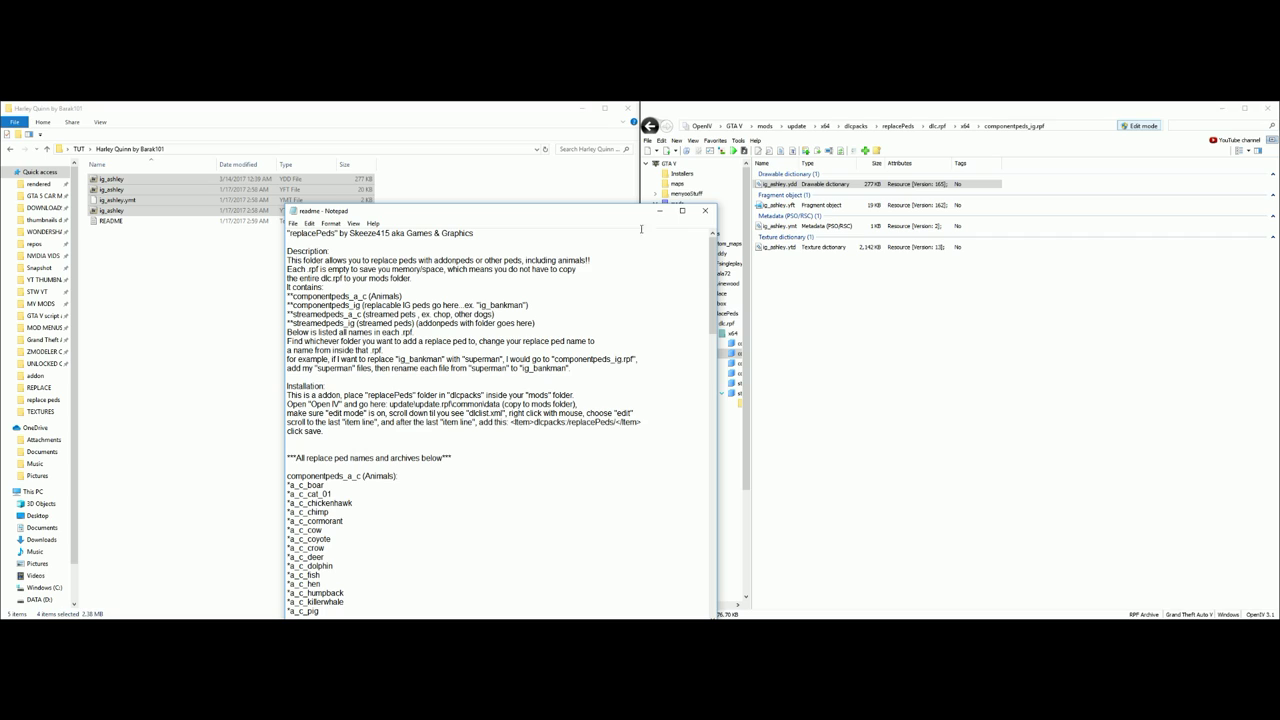
left_click(705, 210)
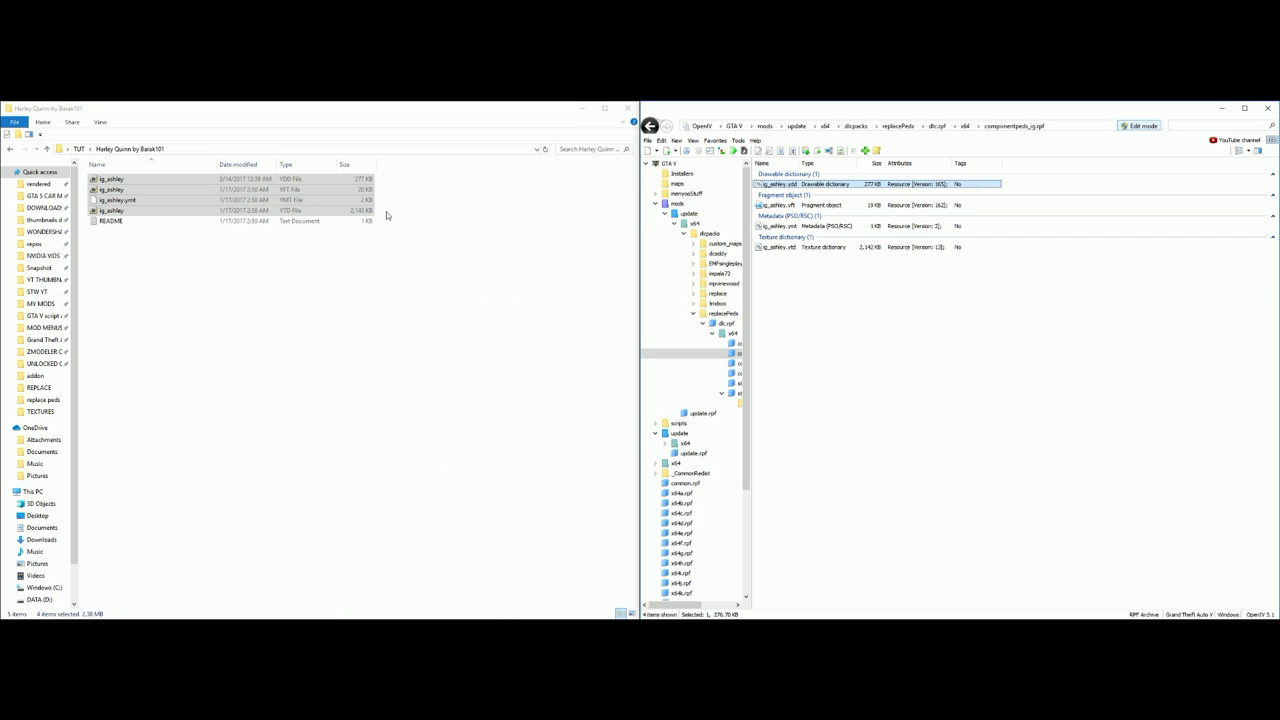
Step: Close all open archives, exit OpenIV, and minimize the Grand Theft Auto V and Harley Quinn folder windows
left_click(648, 141)
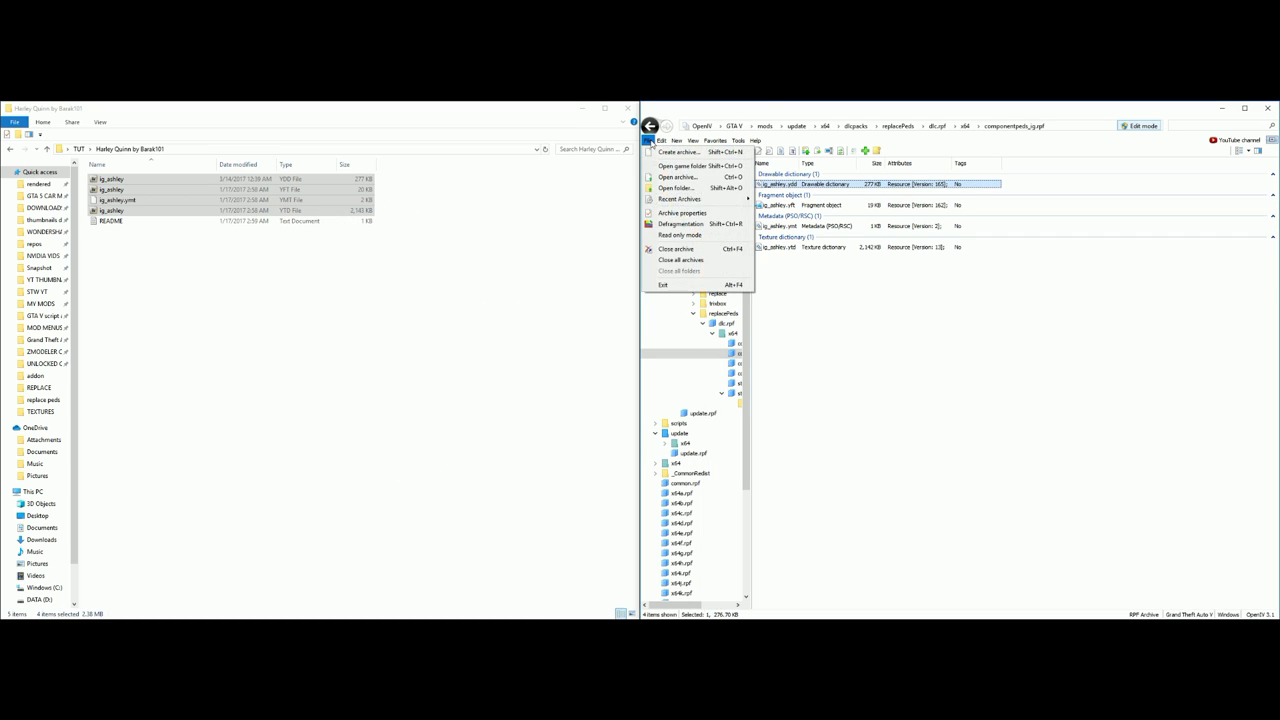
left_click(691, 261)
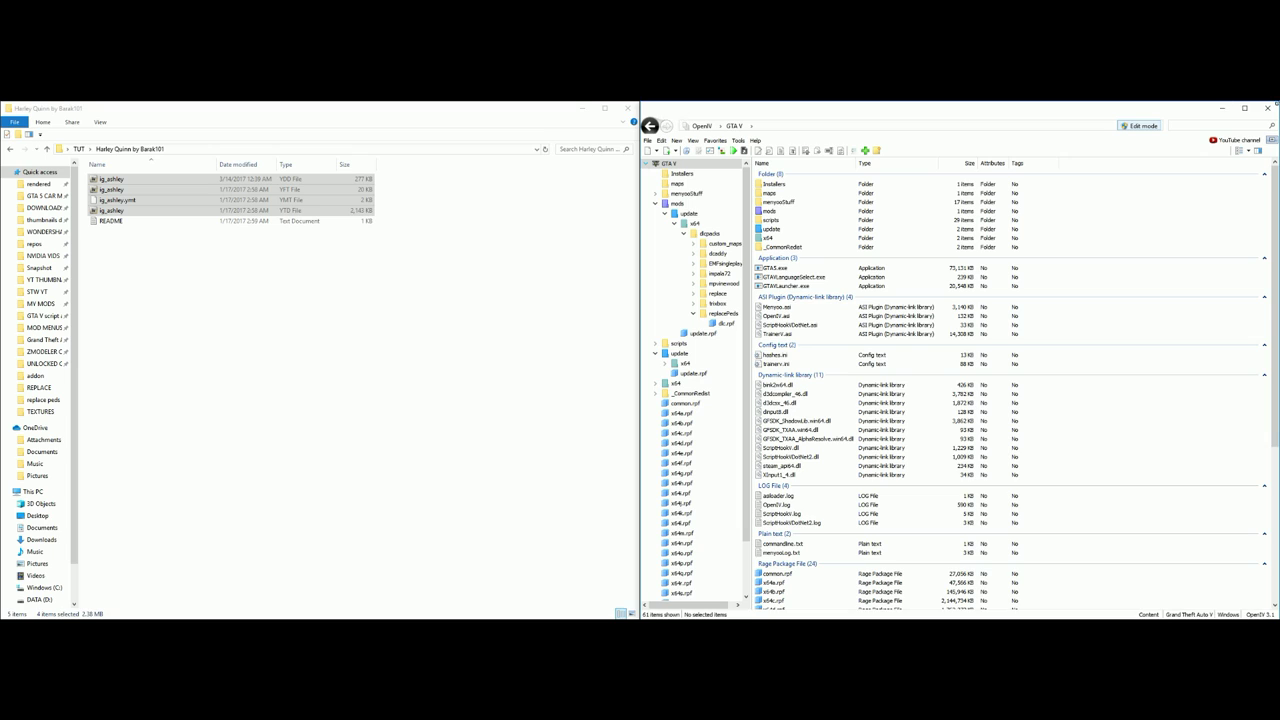
left_click(656, 204)
left_click(1268, 108)
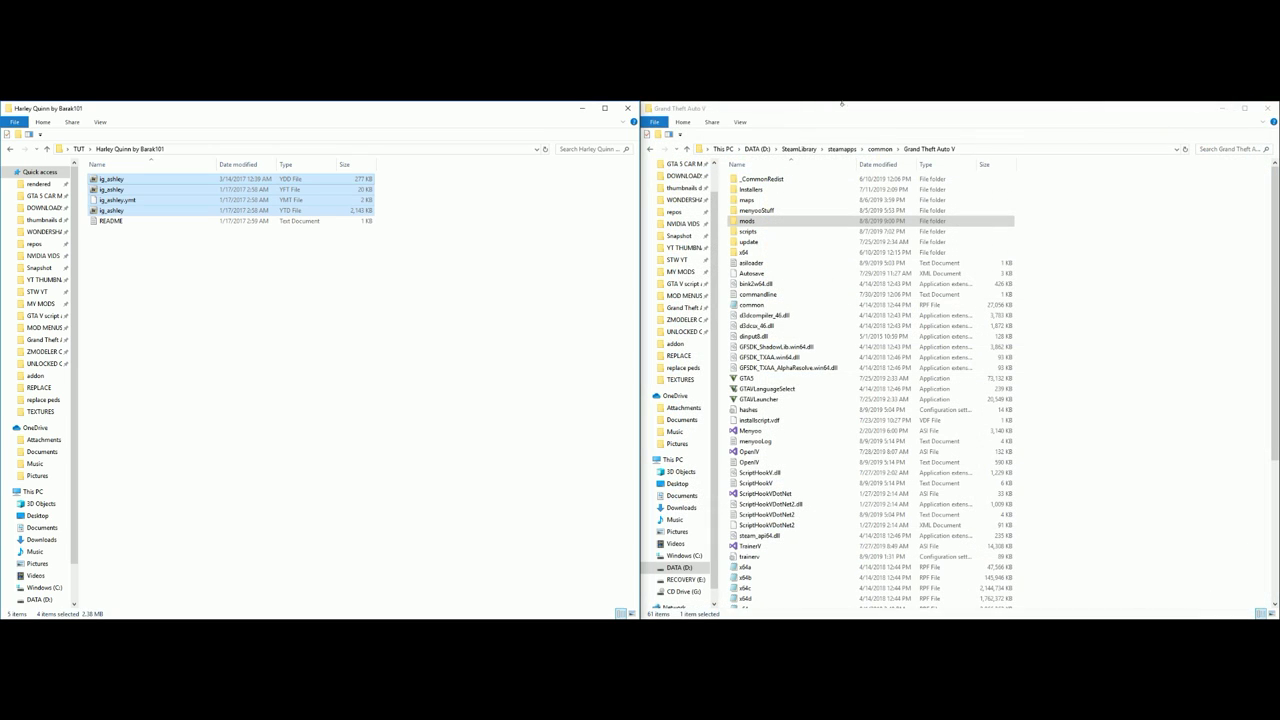
left_click(1222, 108)
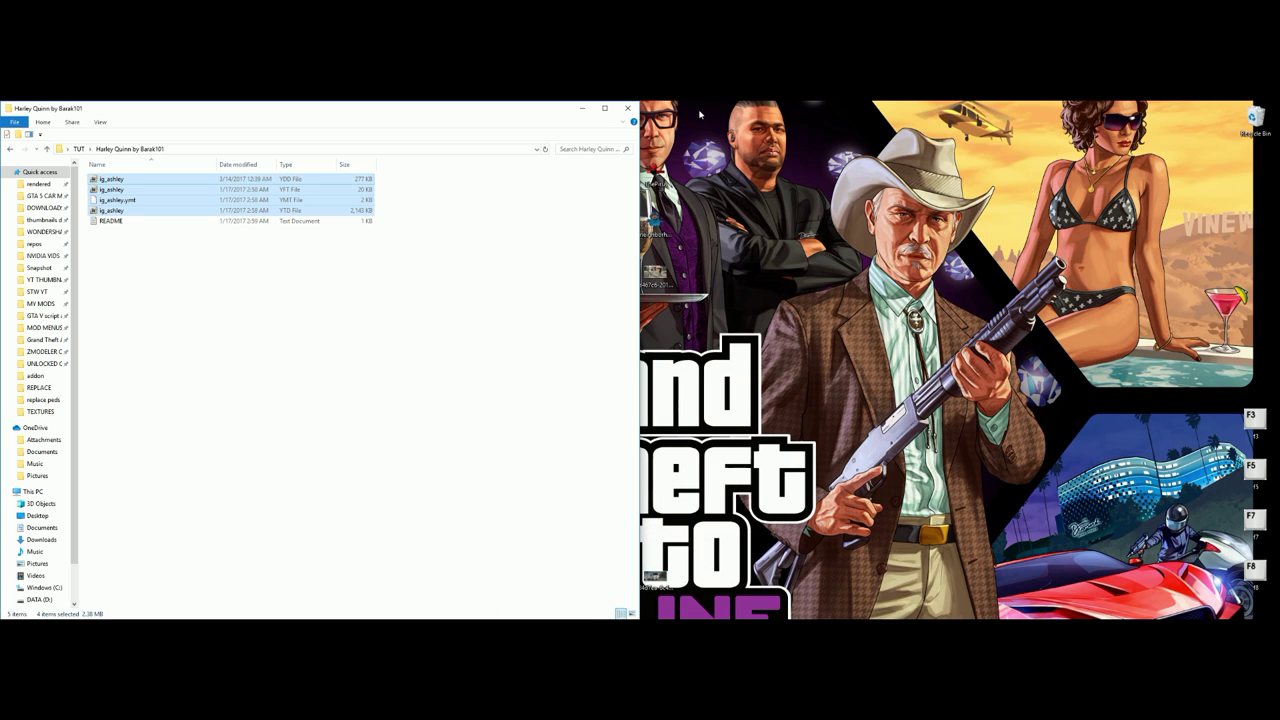
left_click(583, 109)
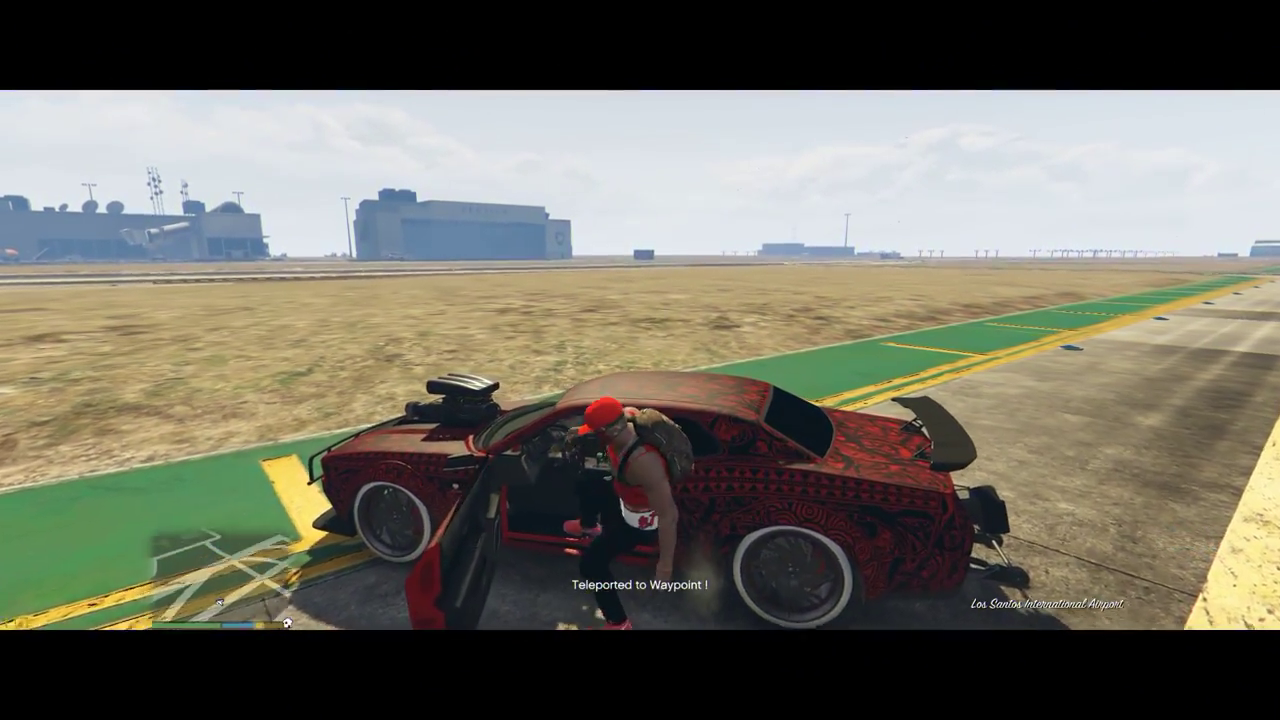
Step: In Grand Theft Auto V, walk away from the car and open the trainer's Bodyguard/Ped Spawning options
key("w")
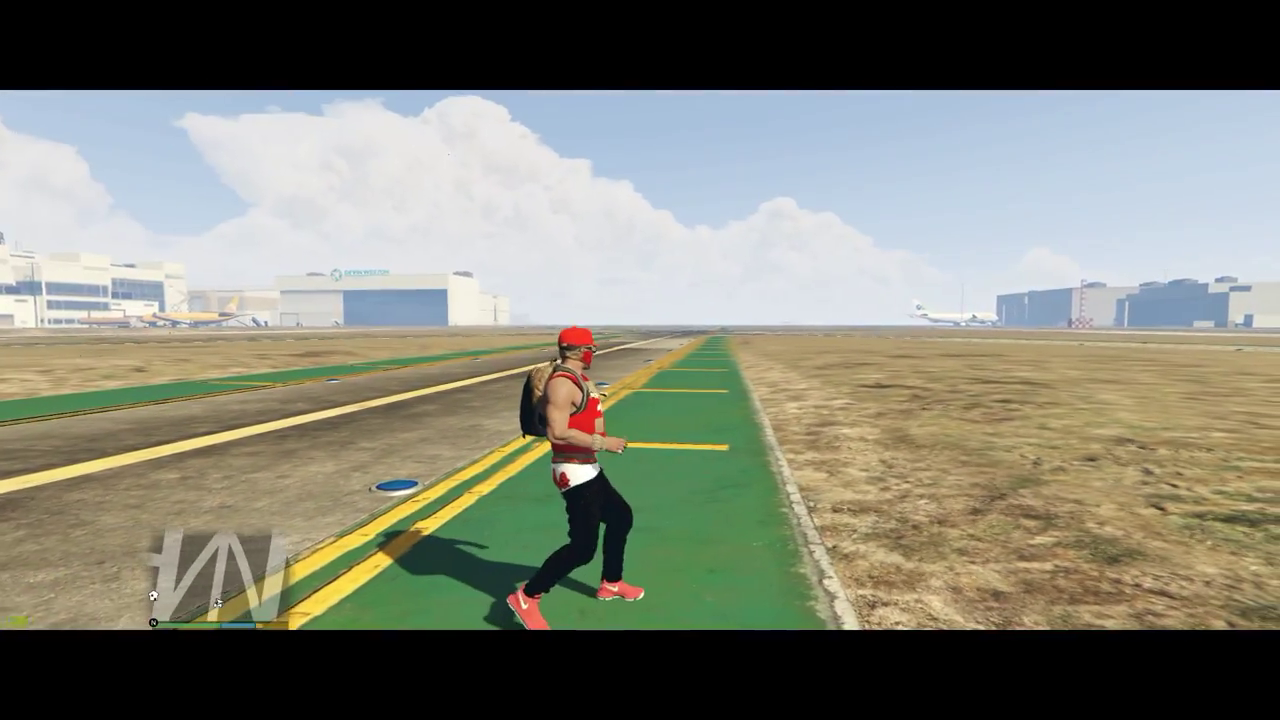
key("F4")
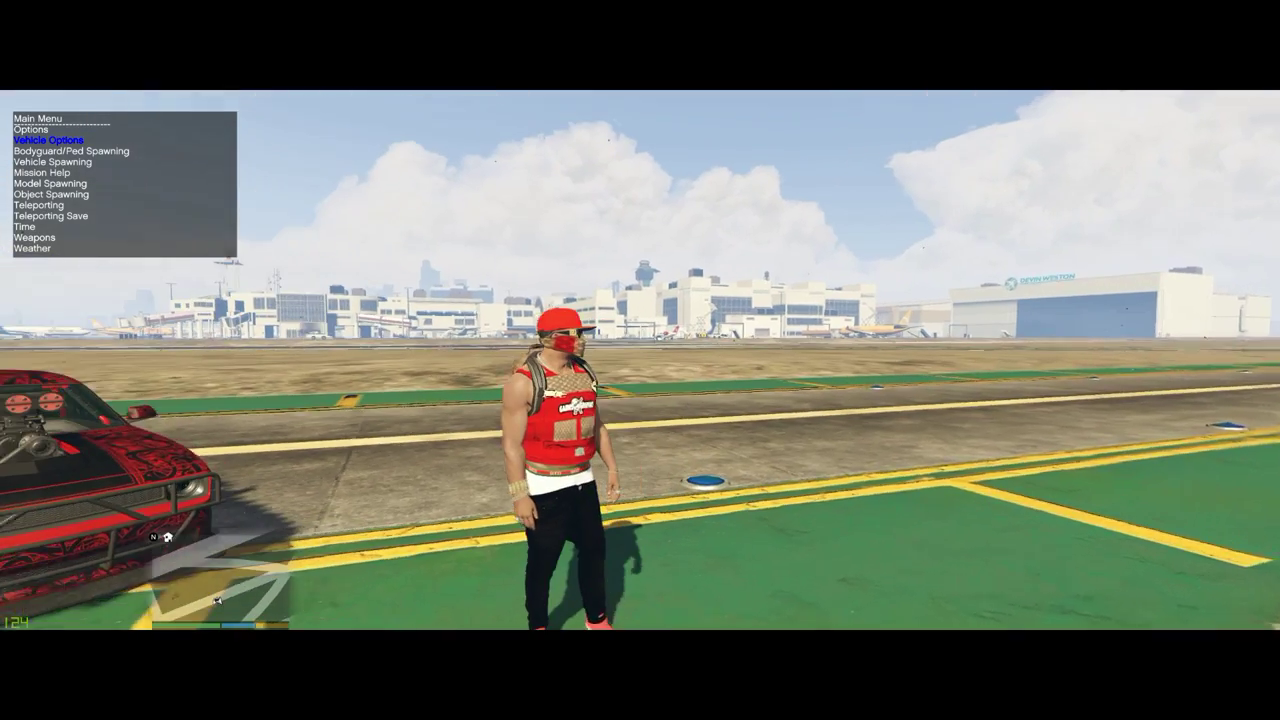
key("Down")
key("w")
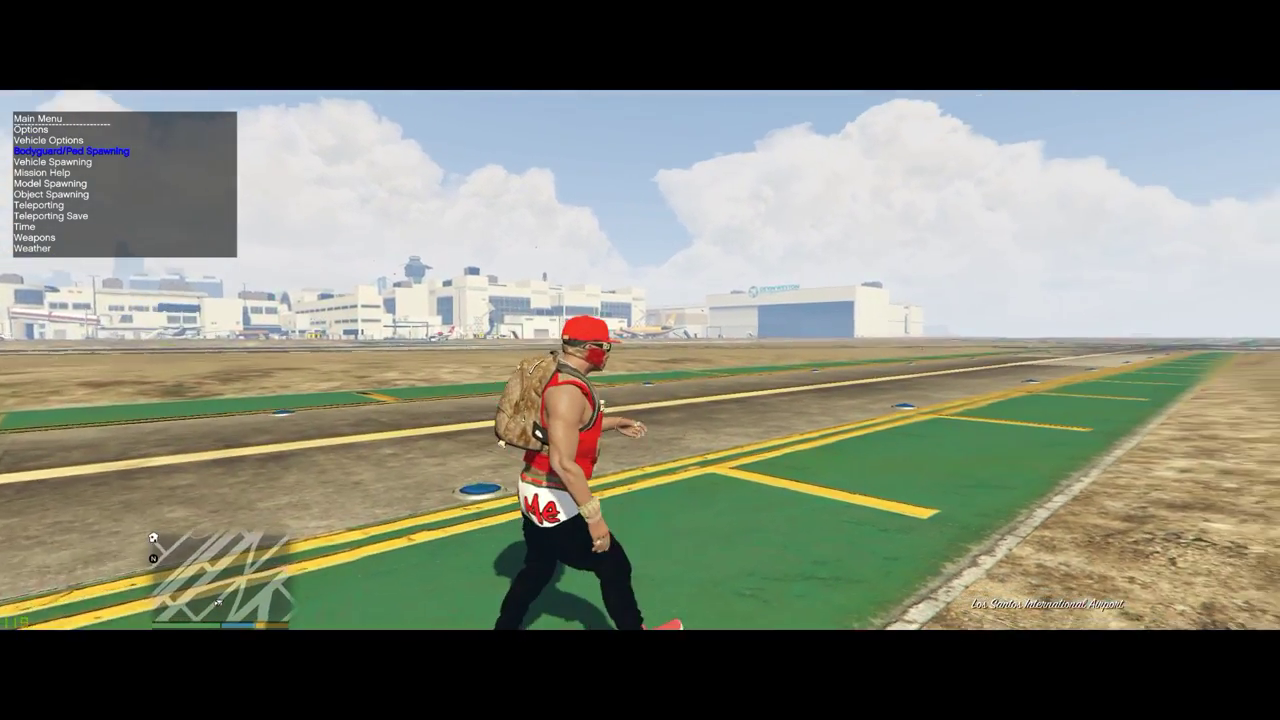
key("Return")
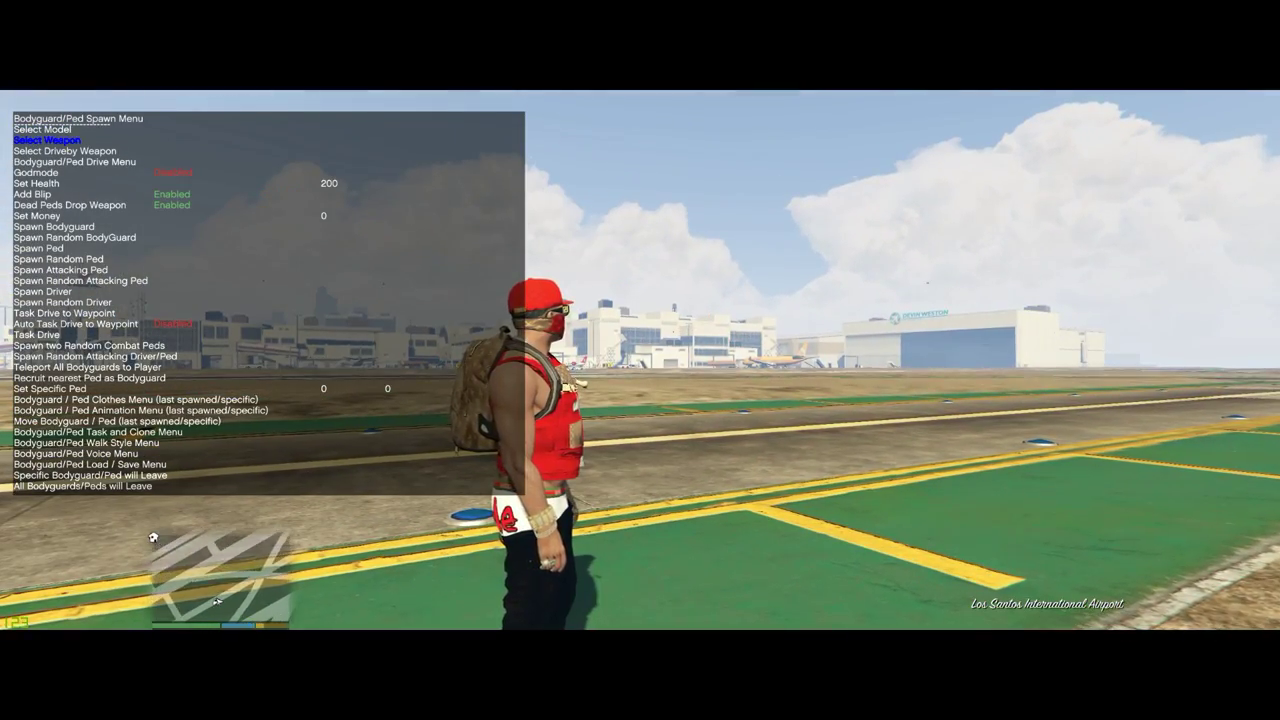
Step: Enable Godmode for spawned peds and select ig_ashley from Story Line Peds 1 as the spawn model
key("Down")
key("Down")
key("Down")
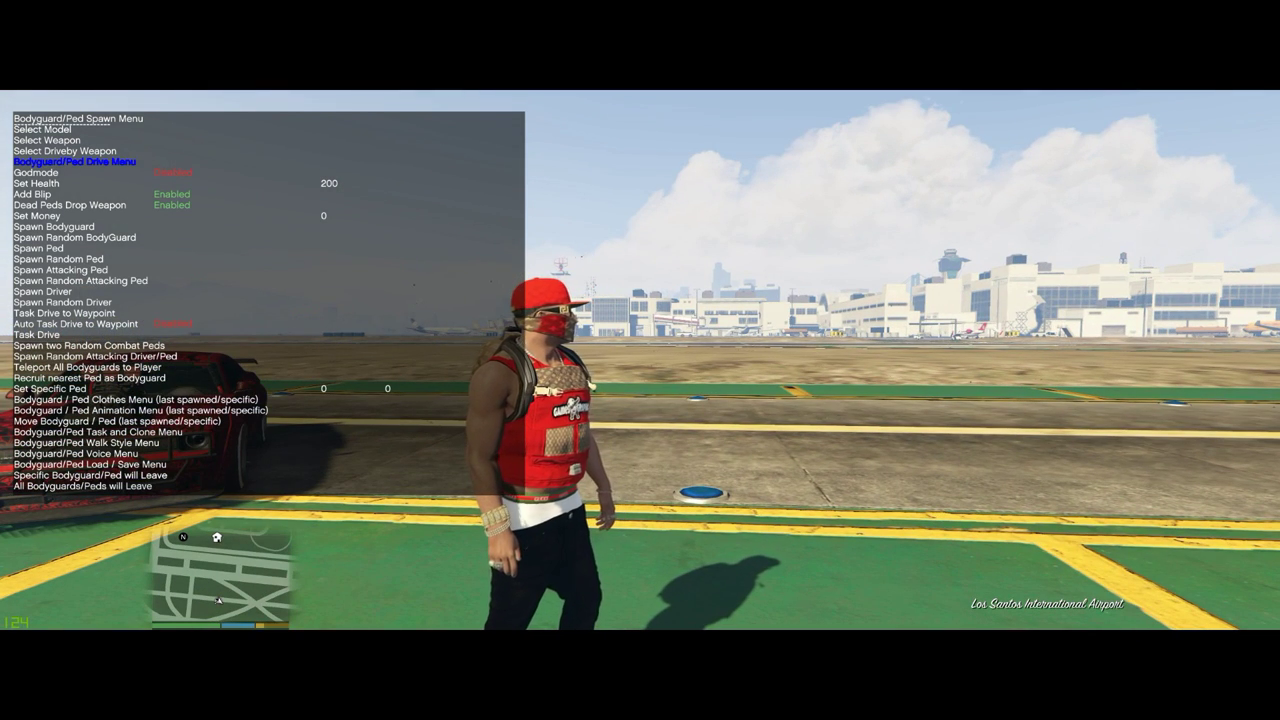
key("Up")
key("Return")
key("Down")
key("Down")
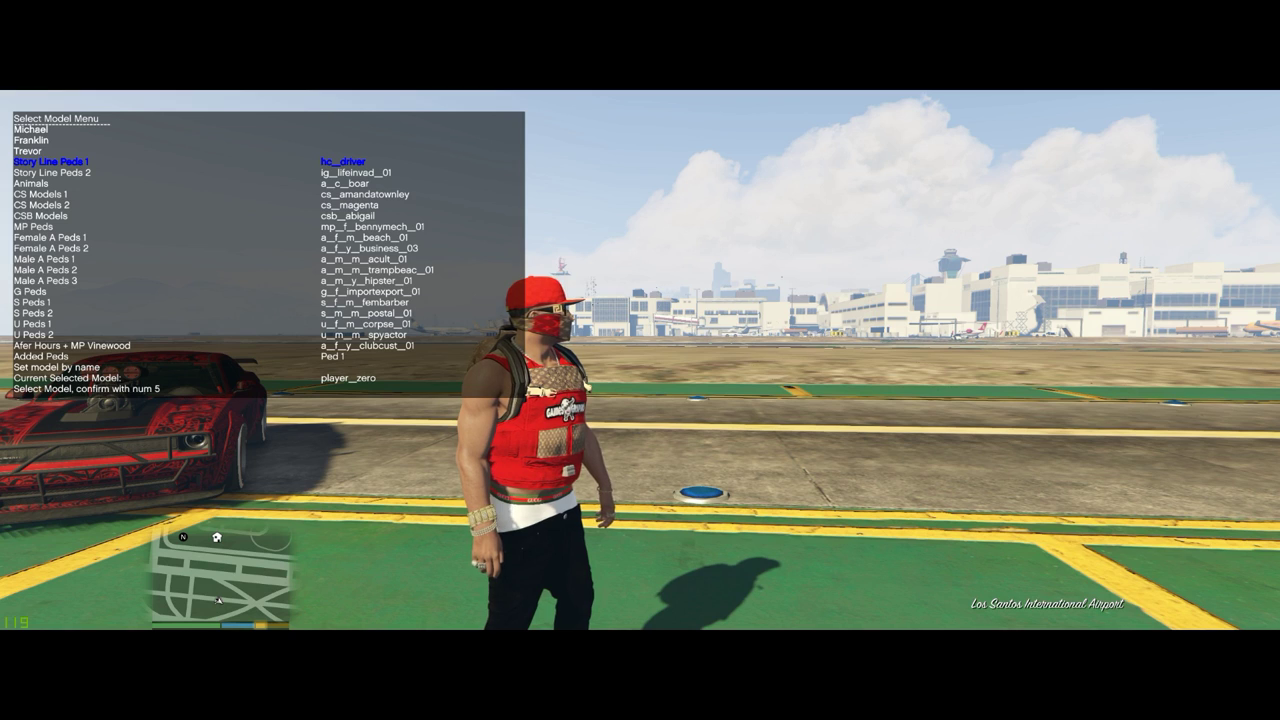
key("Right")
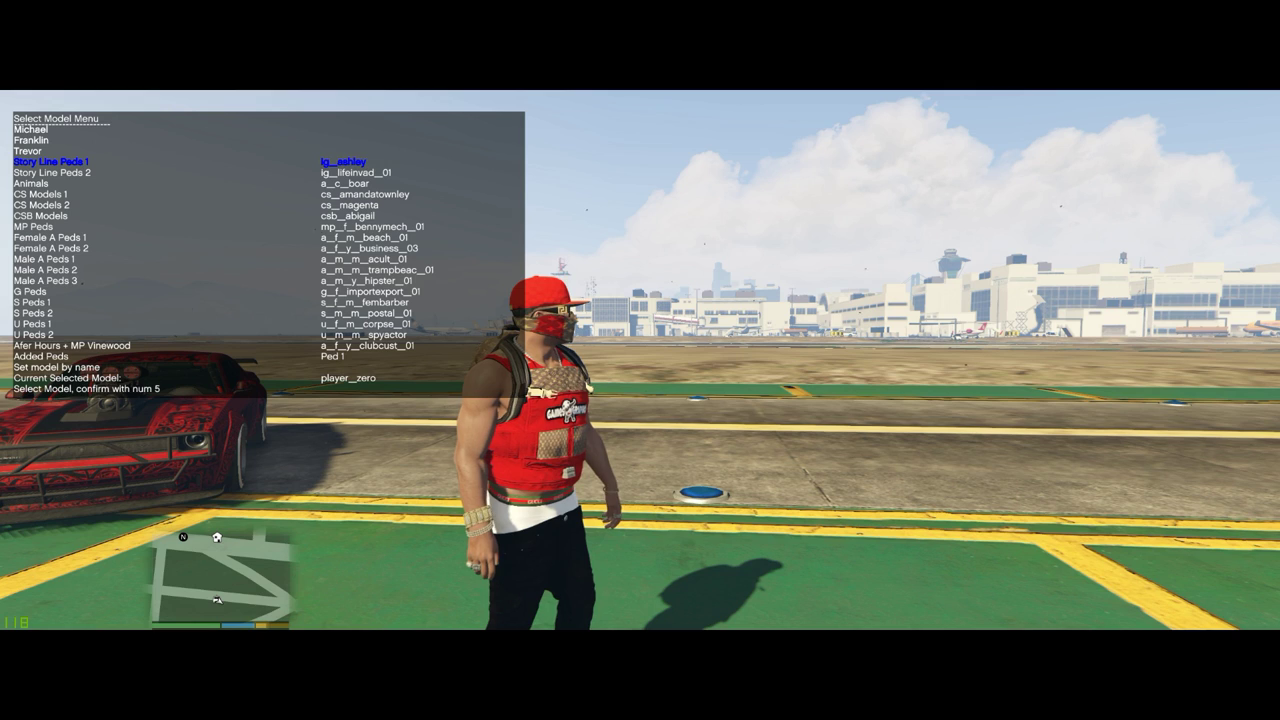
key("KP_0")
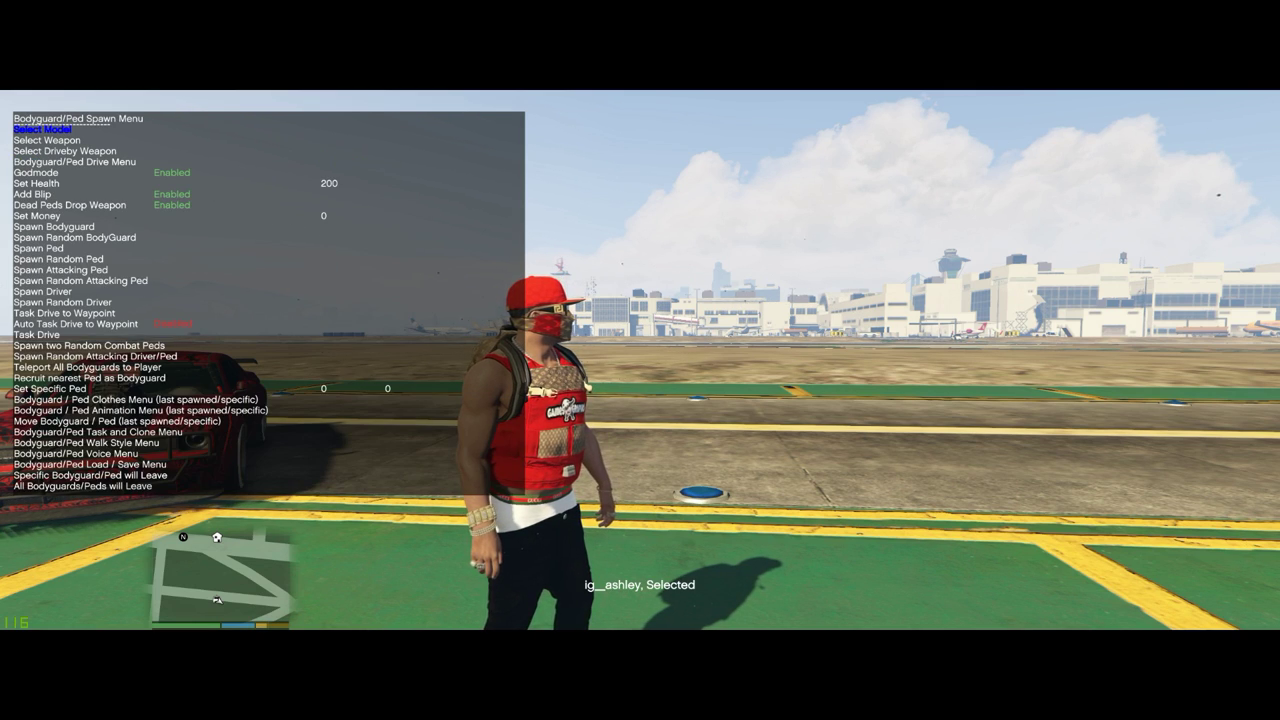
Step: Spawn the selected model as a bodyguard and return to the trainer's main options
key("KP_2")
key("KP_2")
key("KP_2")
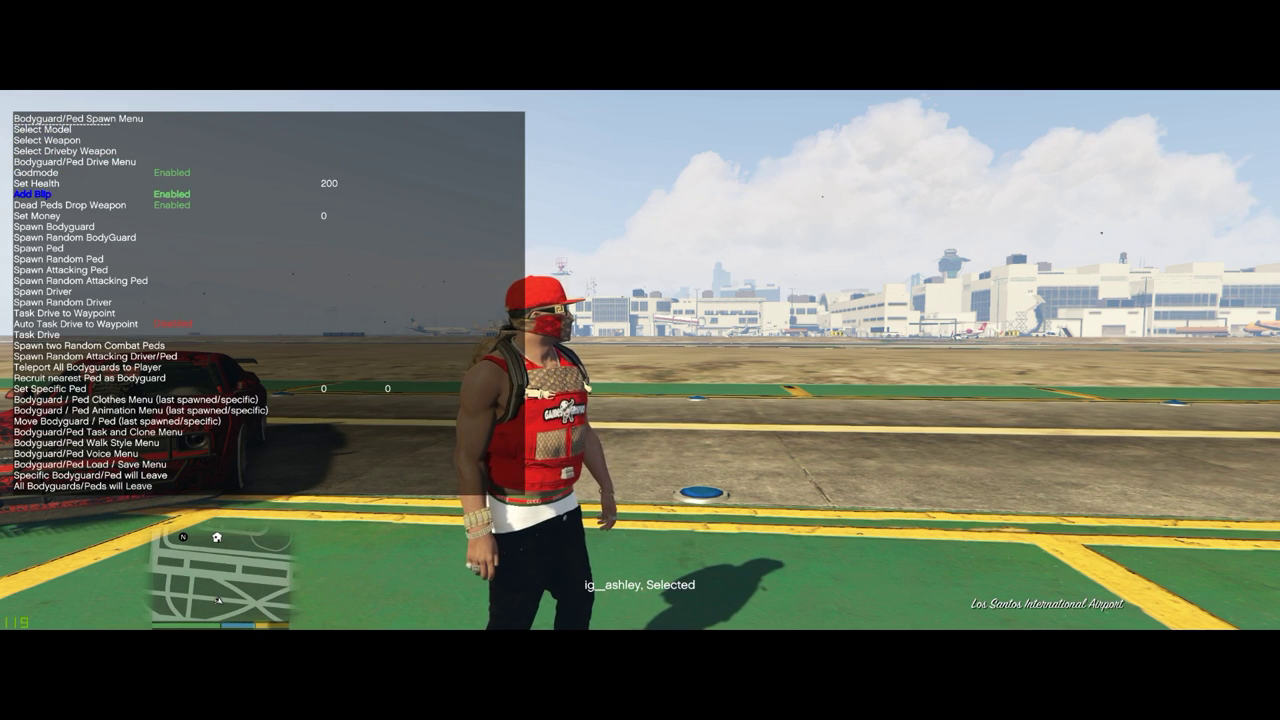
key("KP_5")
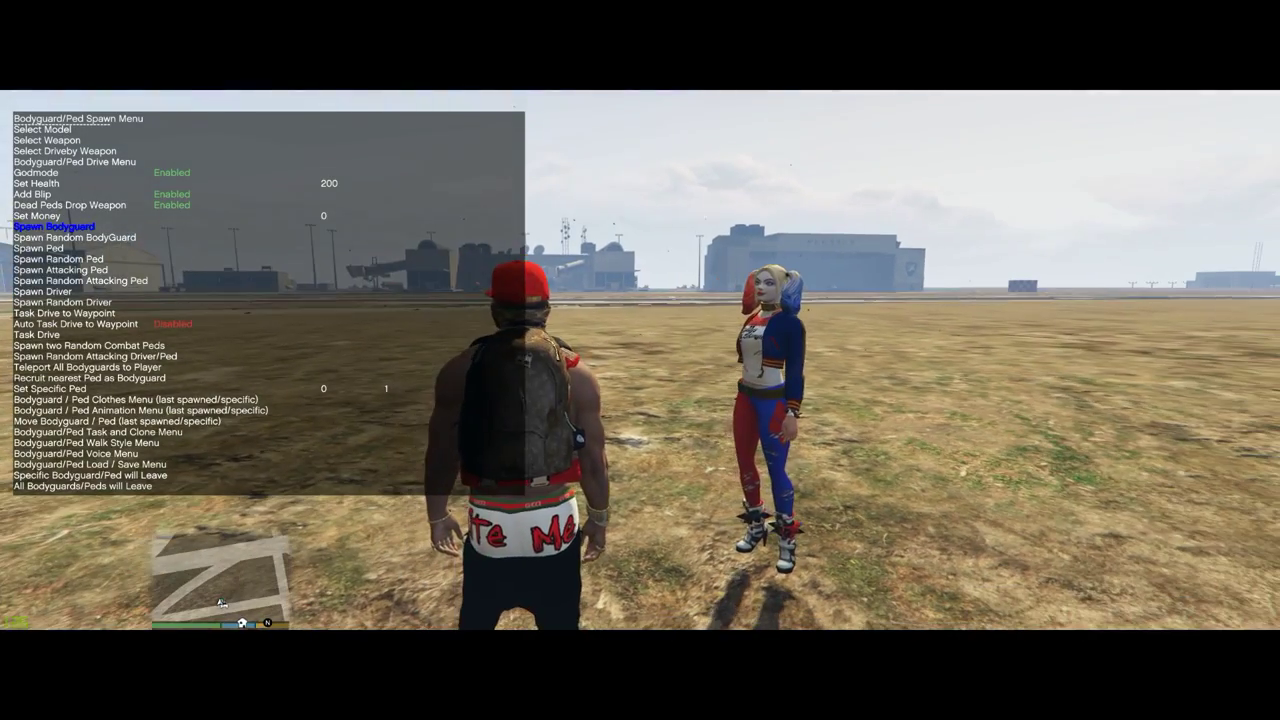
key("KP_0")
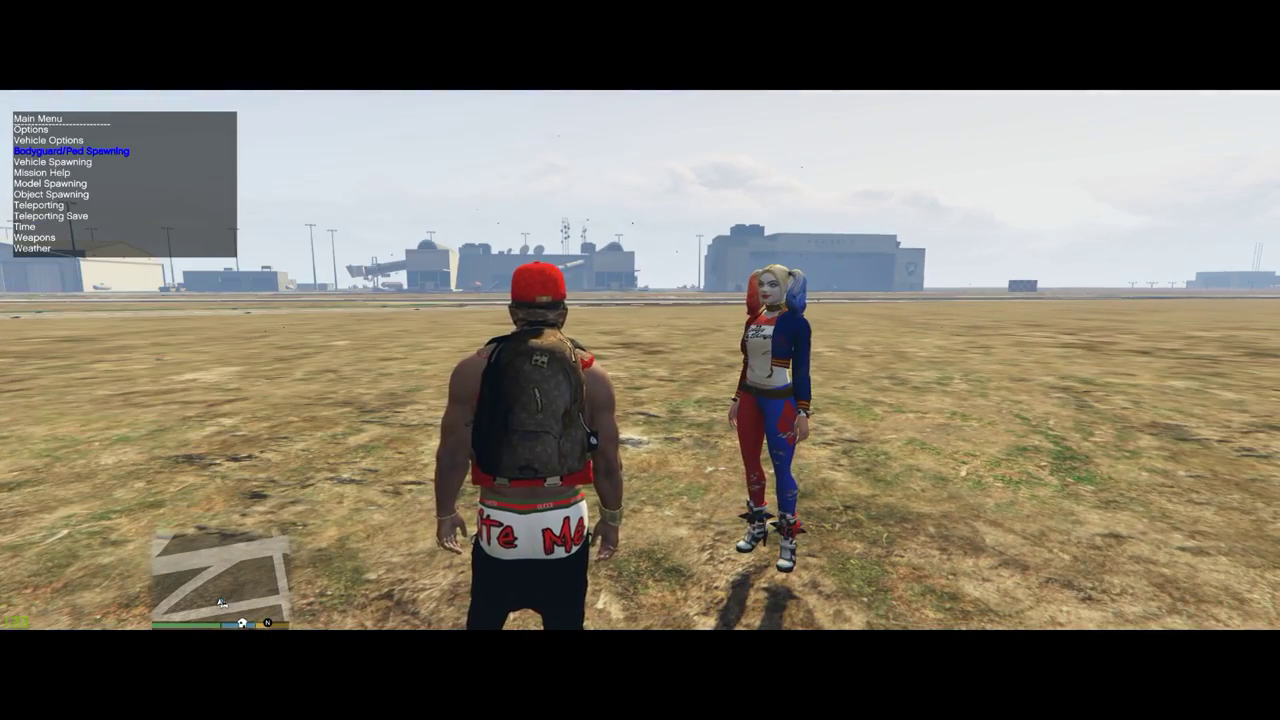
Step: Walk onto another part of the airfield and select ig_lamardavis from Story Line Peds 1 as the bodyguard spawn model
key("w")
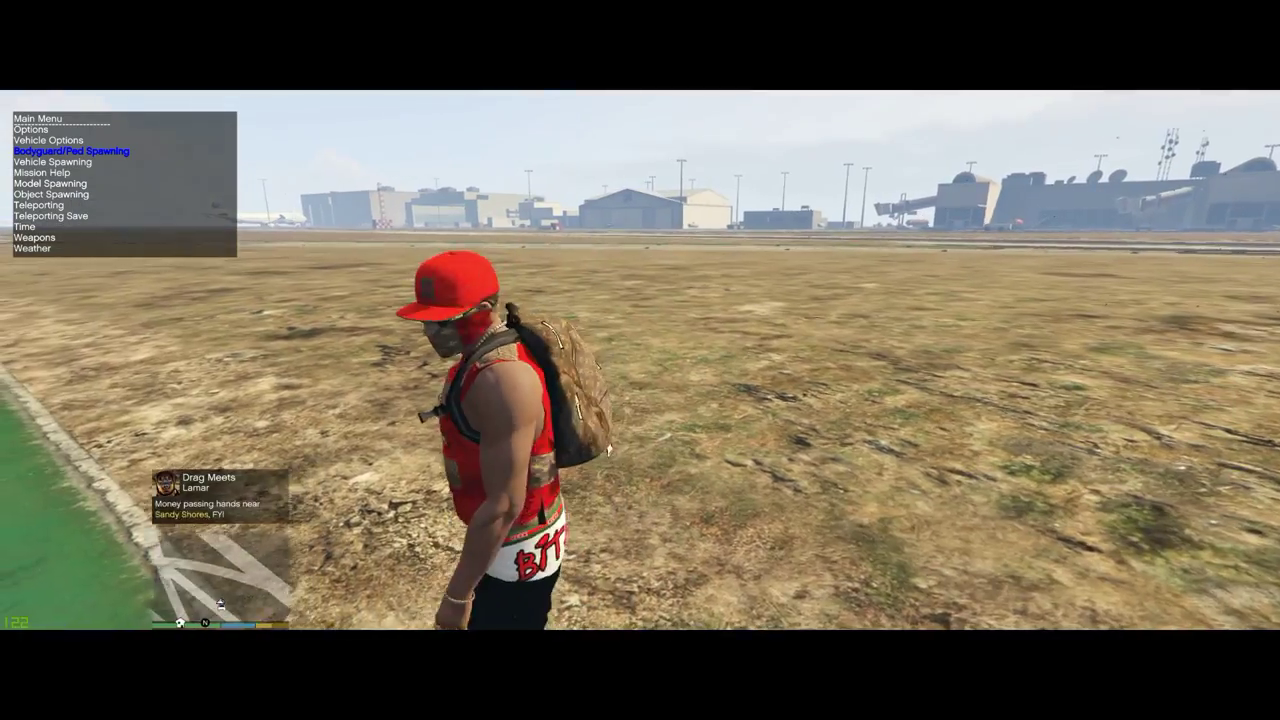
key("Return")
key("Up")
key("Up")
key("Up")
key("Up")
key("Up")
key("Up")
key("Return")
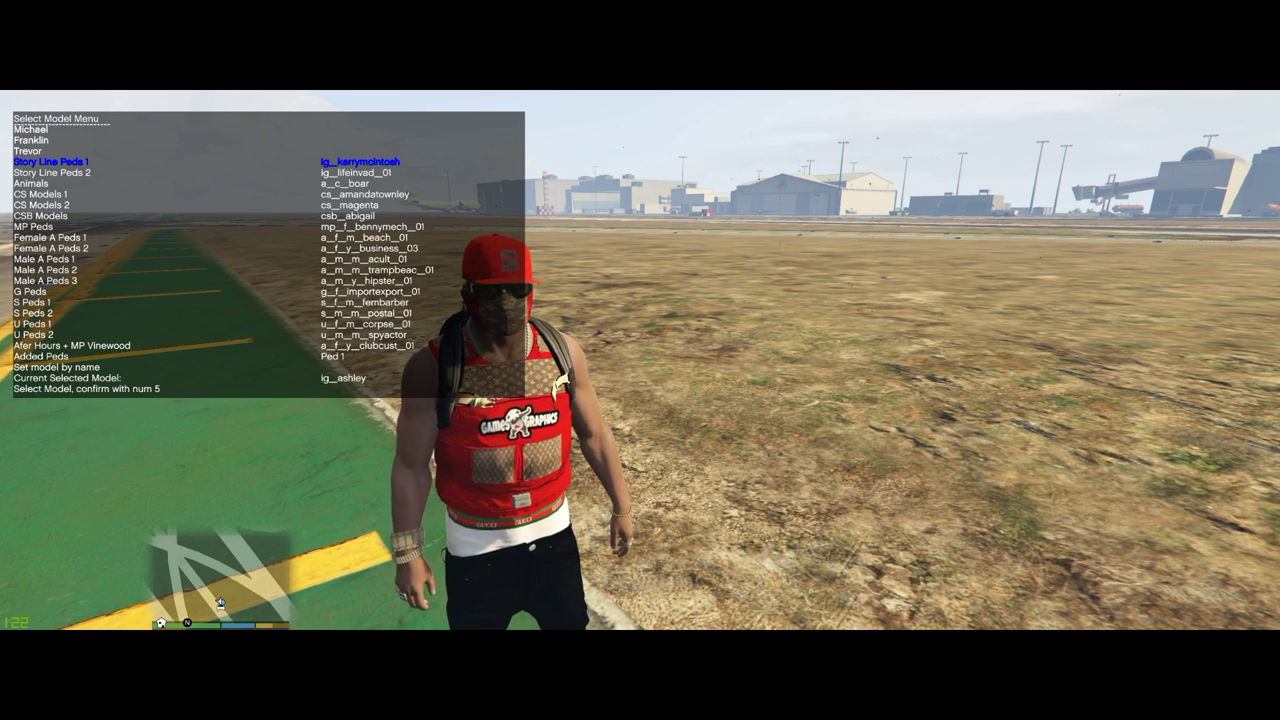
key("BackSpace")
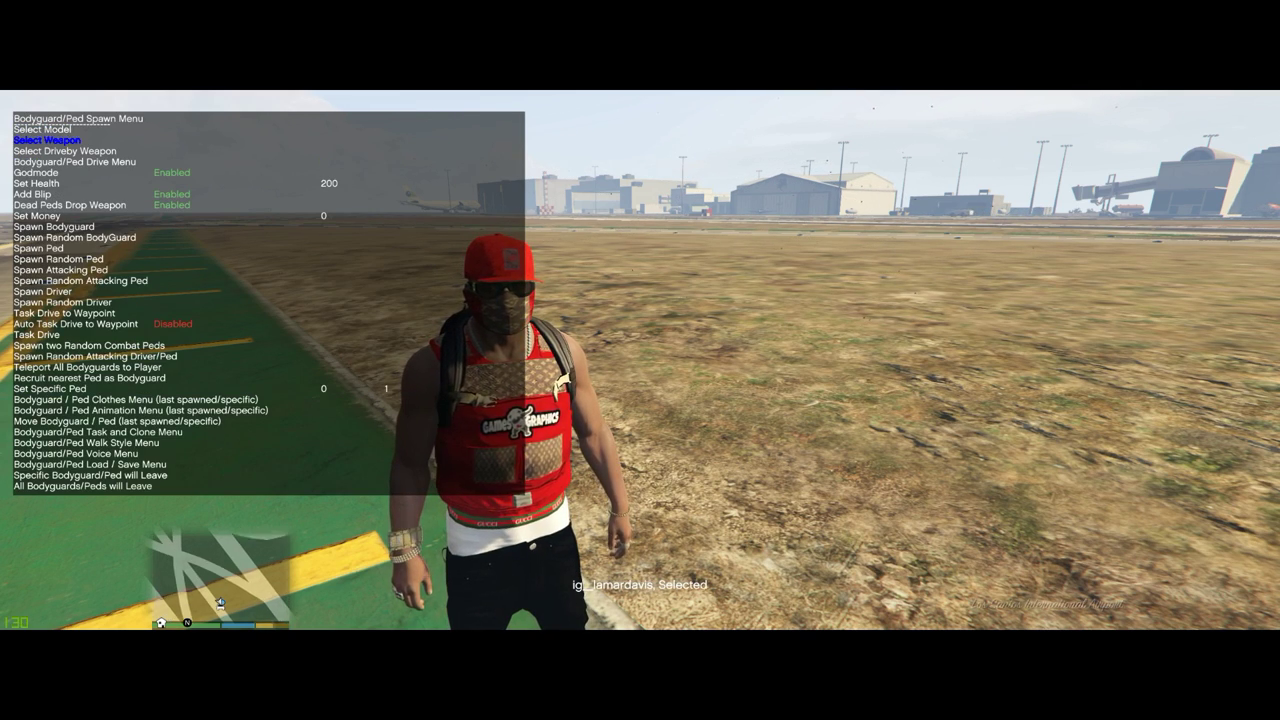
Step: Spawn the ig_lamardavis model as a bodyguard and walk up to it to inspect its body and clothing
key("Down")
key("Down")
key("Down")
key("Down")
key("Down")
key("Down")
key("Return")
key("w")
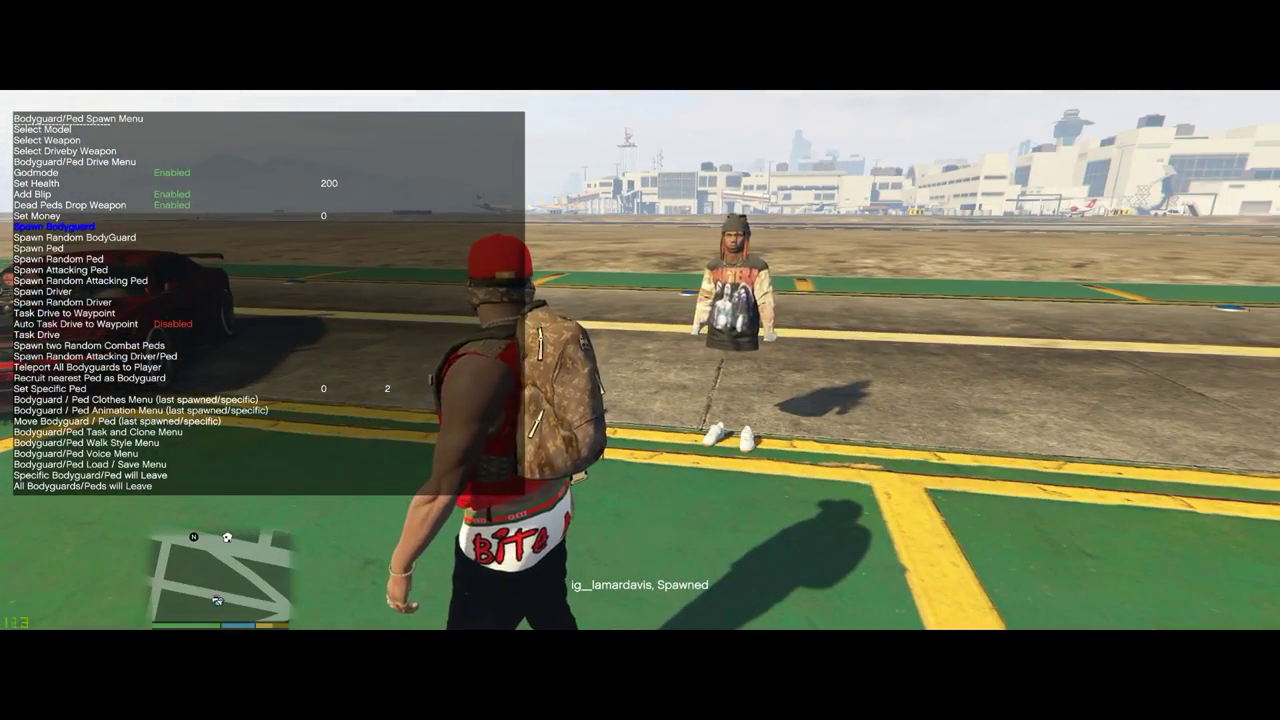
key("w")
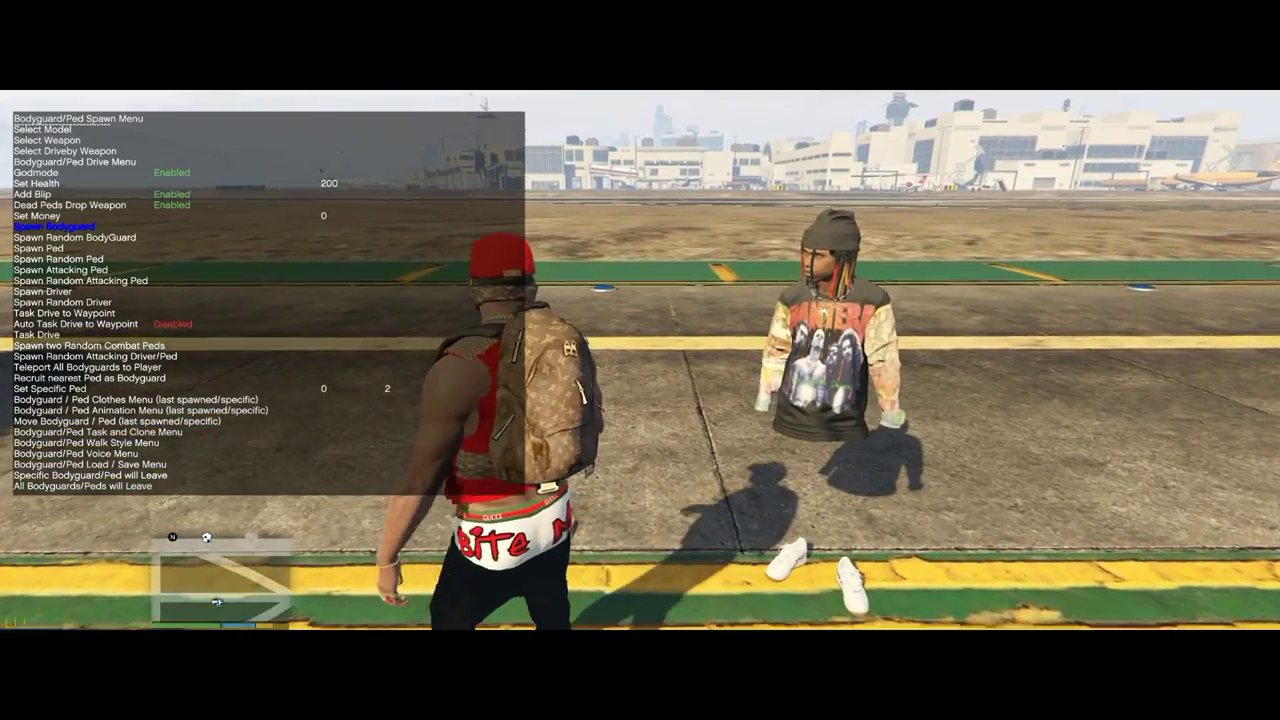
key("w")
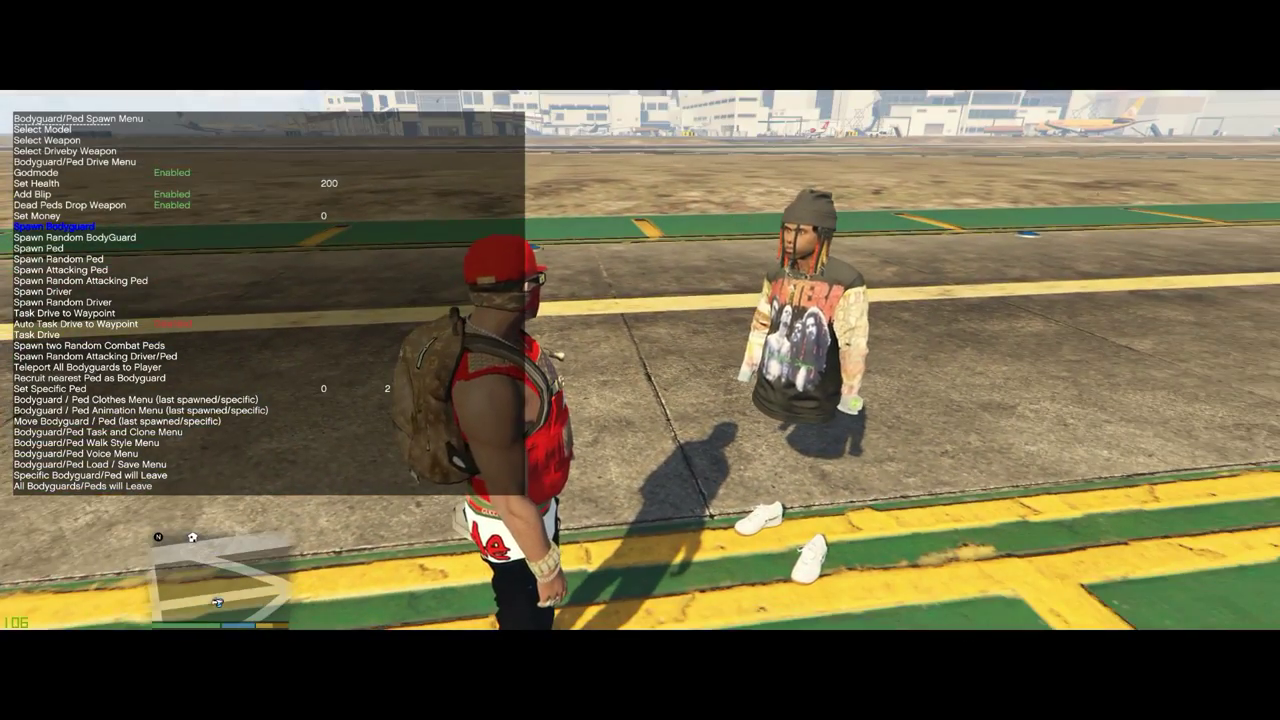